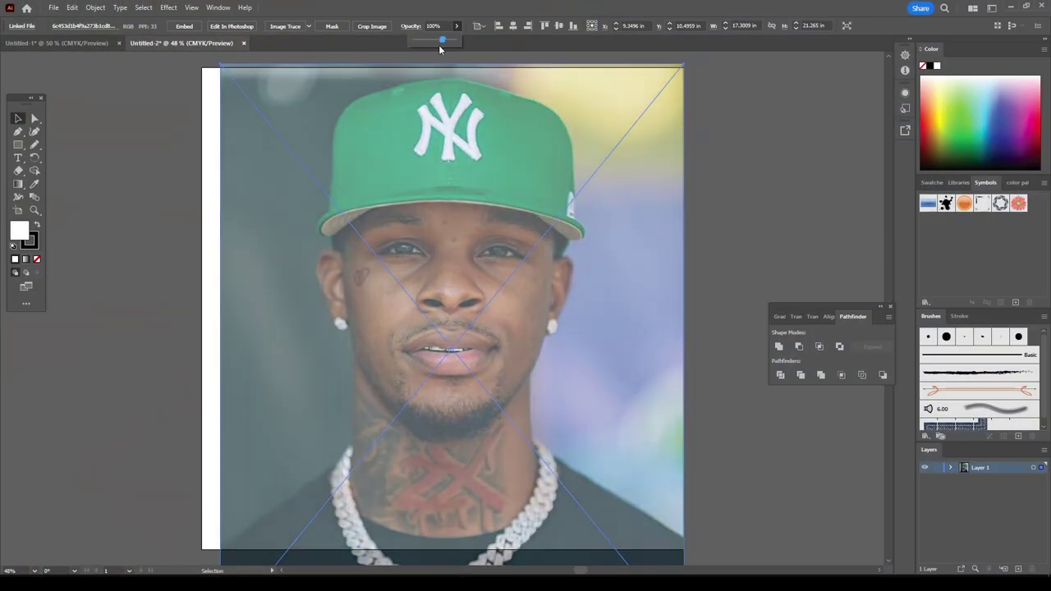
- Fade the reference photo to 74% opacity and zoom in on the nose
left_click_drag(439, 49, 442, 51)
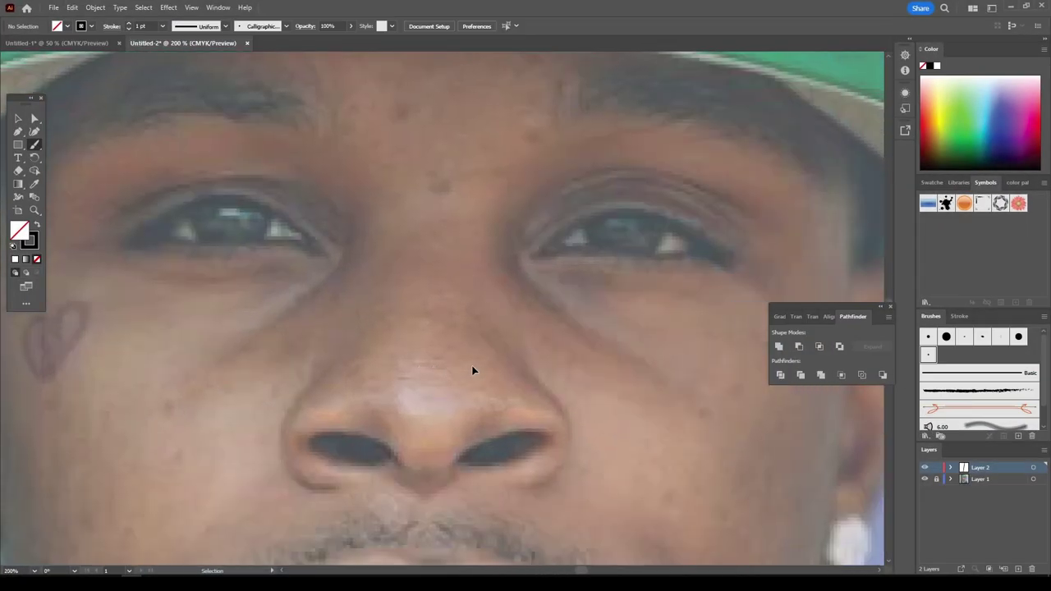
key("ctrl+plus")
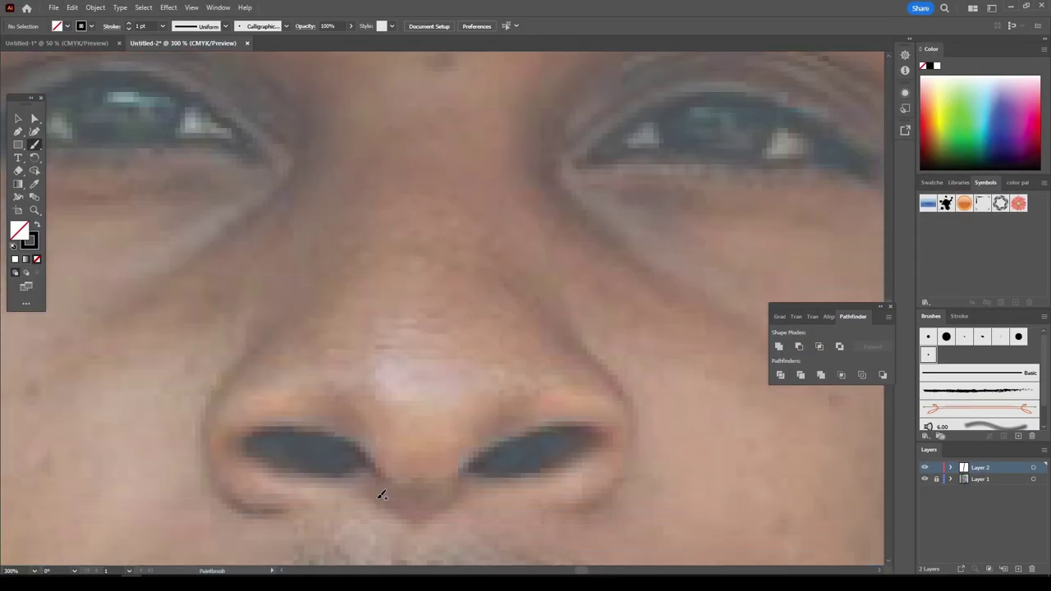
- Brush-trace the nose tip, upper and lower nostril edges, and both sides of the nose
left_click_drag(464, 486, 458, 483)
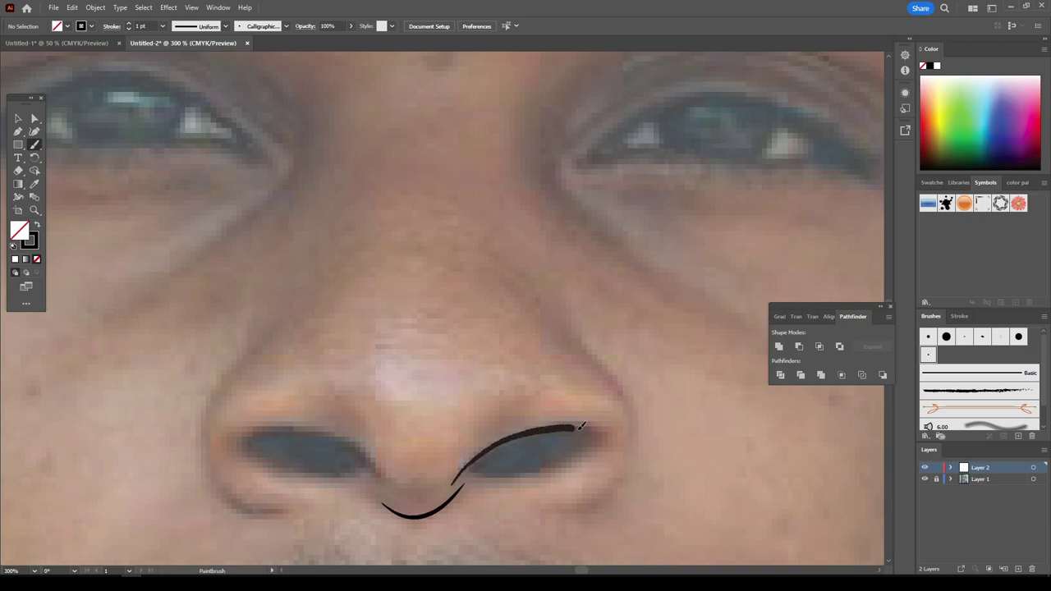
left_click_drag(598, 445, 598, 445)
key("ctrl+plus")
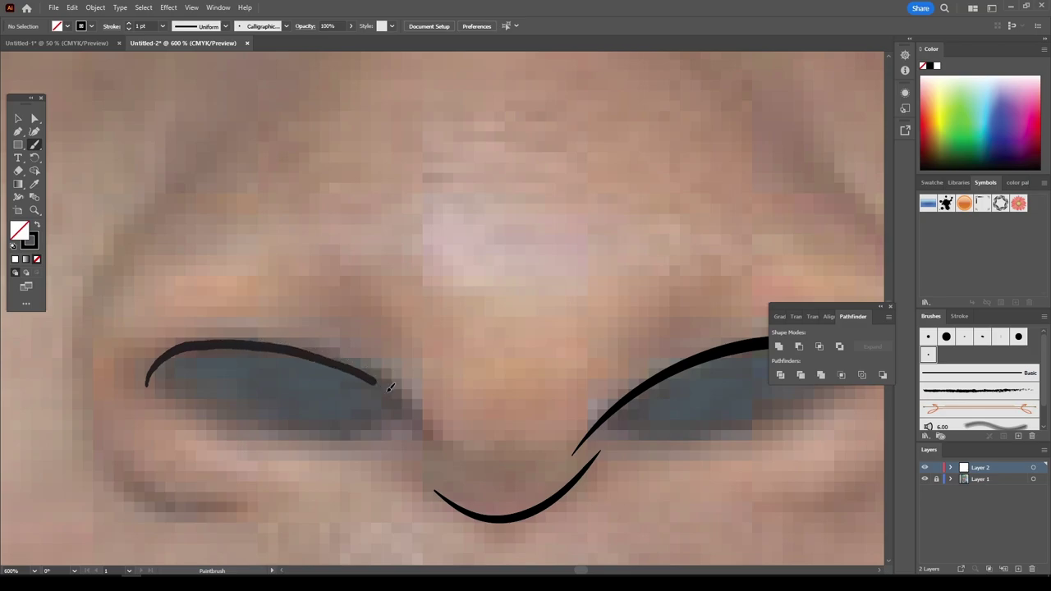
mouse_move(178, 348)
left_mouse_down()
mouse_move(429, 427)
mouse_move(438, 443)
left_mouse_up()
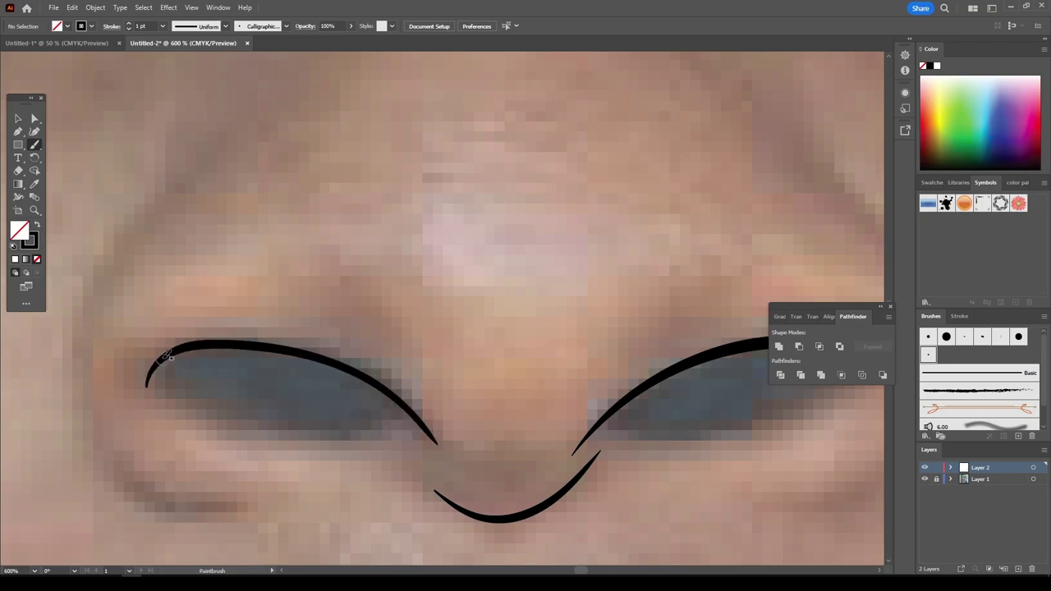
mouse_move(198, 398)
left_mouse_down()
mouse_move(287, 430)
mouse_move(403, 411)
mouse_move(327, 428)
mouse_move(431, 436)
mouse_move(521, 410)
mouse_move(567, 369)
left_mouse_up()
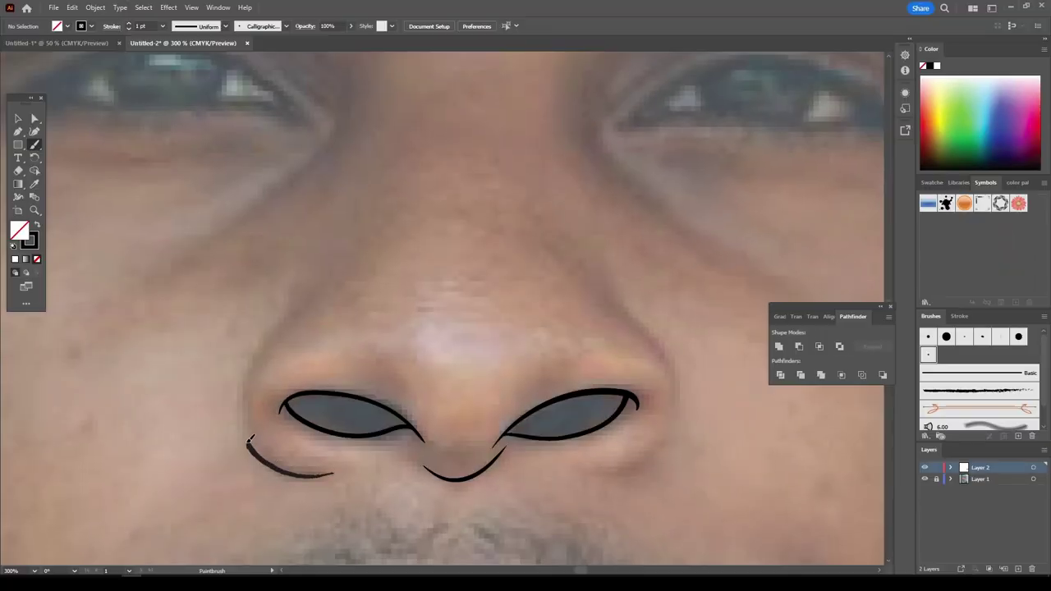
left_click_drag(243, 384, 325, 271)
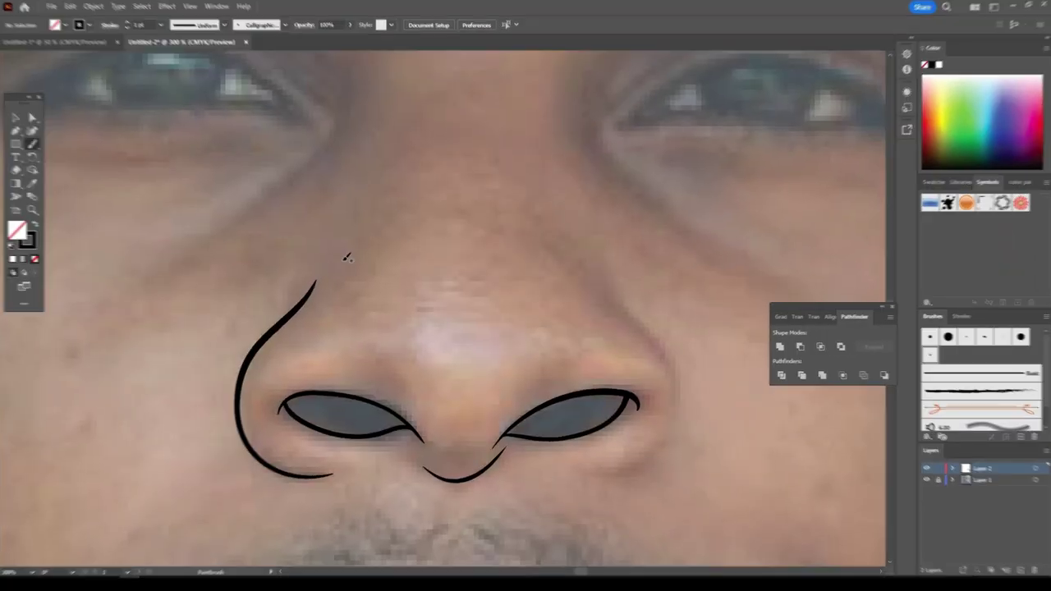
mouse_move(659, 444)
left_mouse_down()
mouse_move(676, 387)
mouse_move(653, 330)
left_mouse_up()
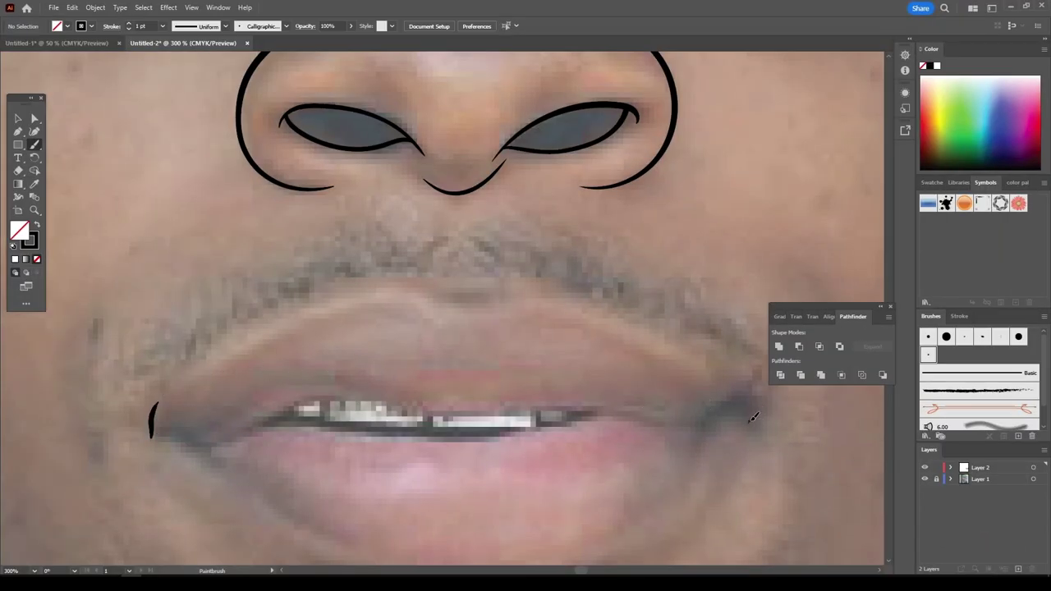
- Mark the right mouth corner and trace the line between the lips
left_click_drag(755, 396, 744, 366)
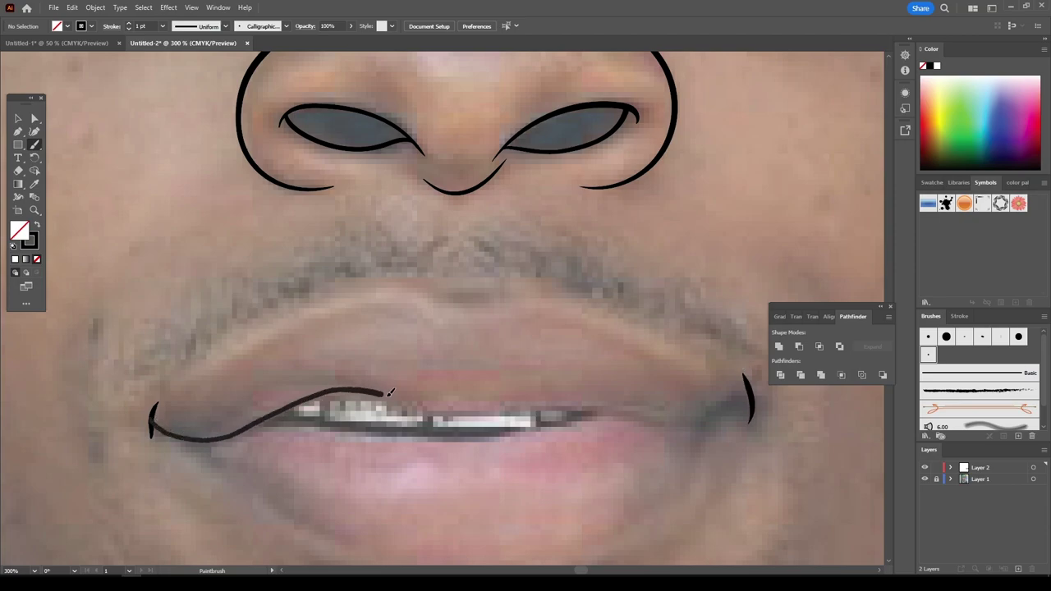
left_click_drag(508, 406, 538, 400)
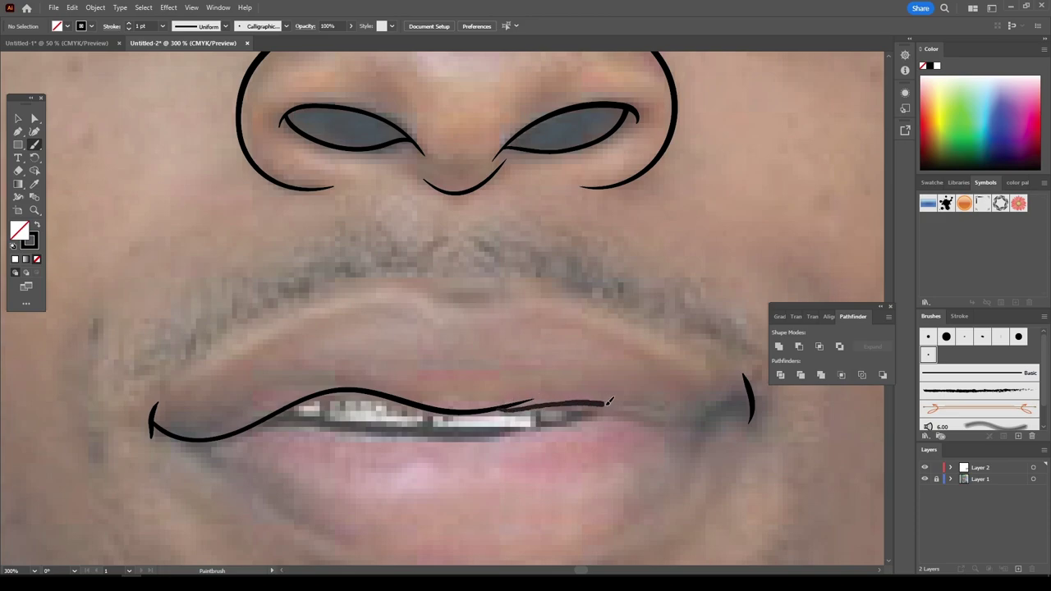
left_click_drag(607, 402, 660, 413)
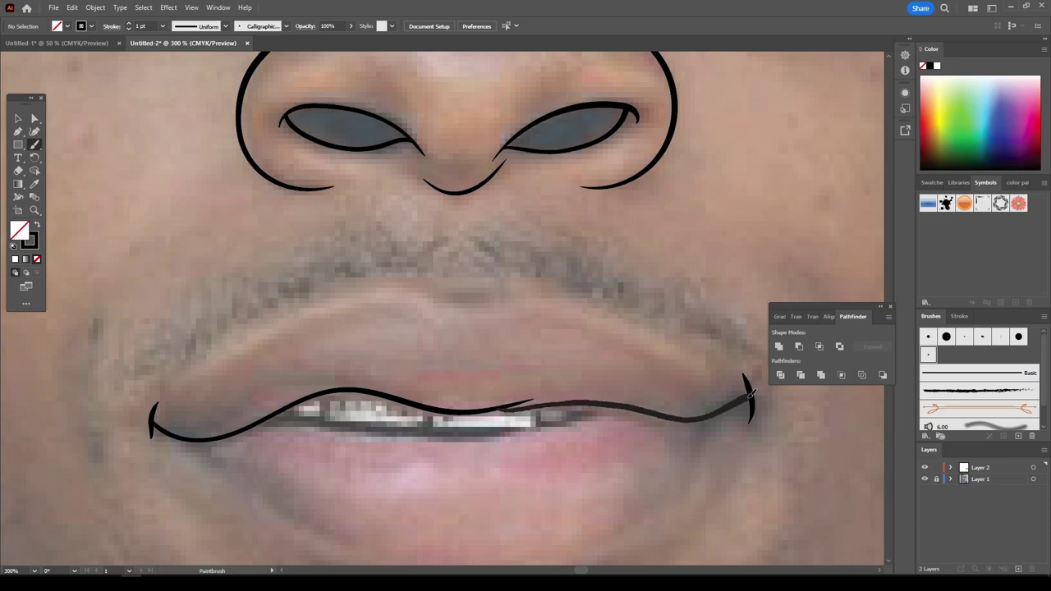
scroll(245, 386, "down", 1)
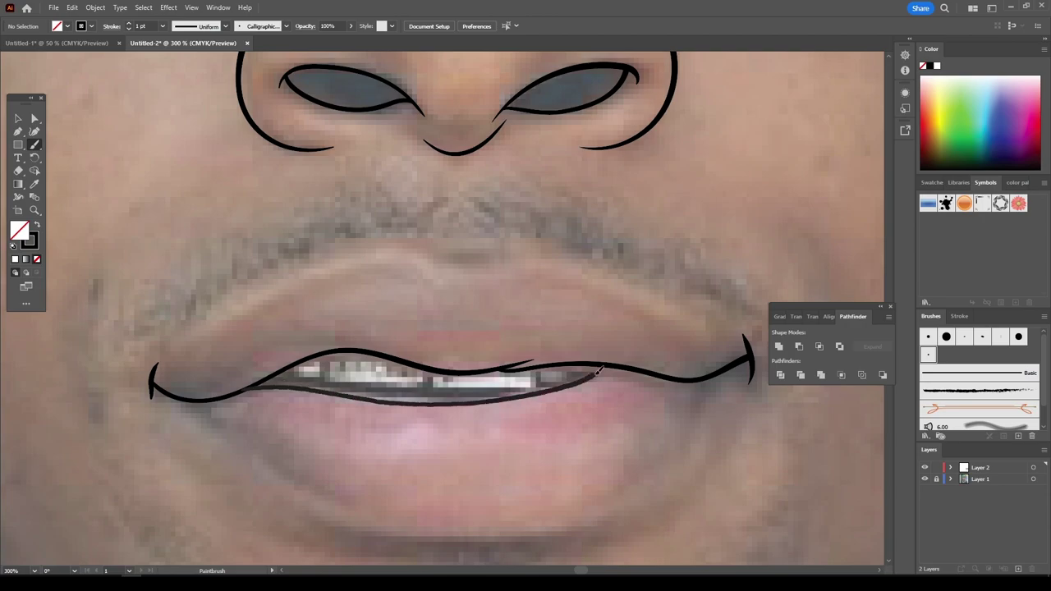
- Outline the upper lip and the lower lip out to the right corner
left_click_drag(608, 366, 609, 366)
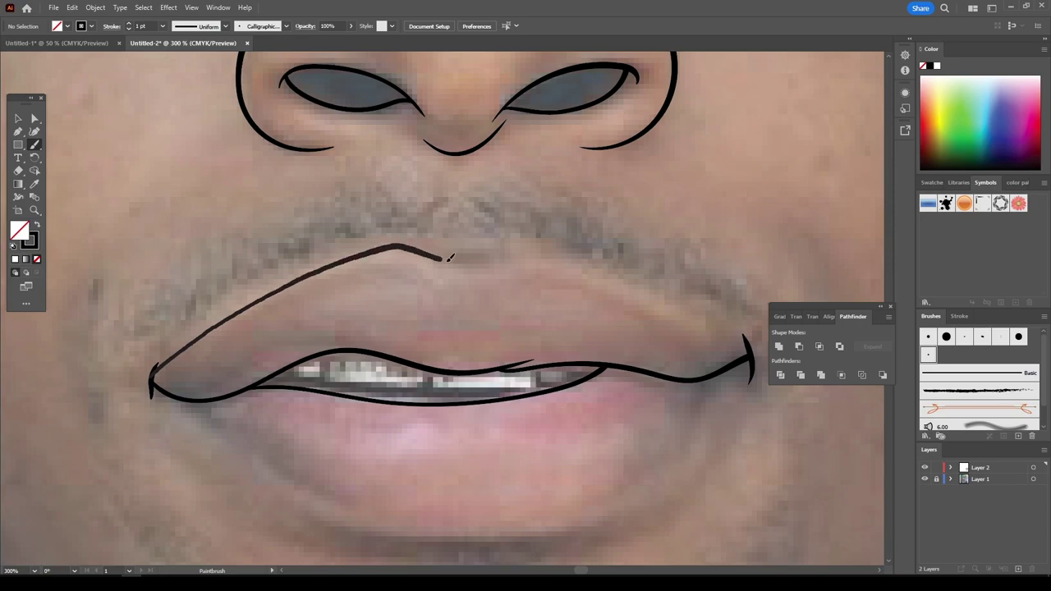
mouse_move(562, 257)
left_mouse_down()
mouse_move(629, 281)
mouse_move(751, 355)
left_mouse_up()
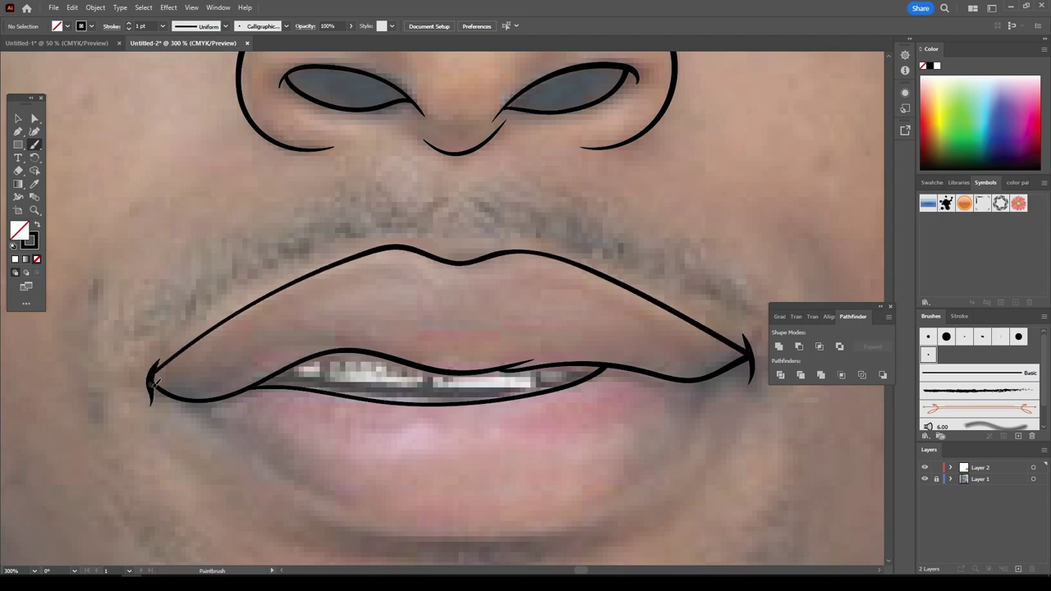
mouse_move(190, 411)
left_mouse_down()
mouse_move(329, 517)
mouse_move(387, 544)
mouse_move(543, 541)
left_mouse_up()
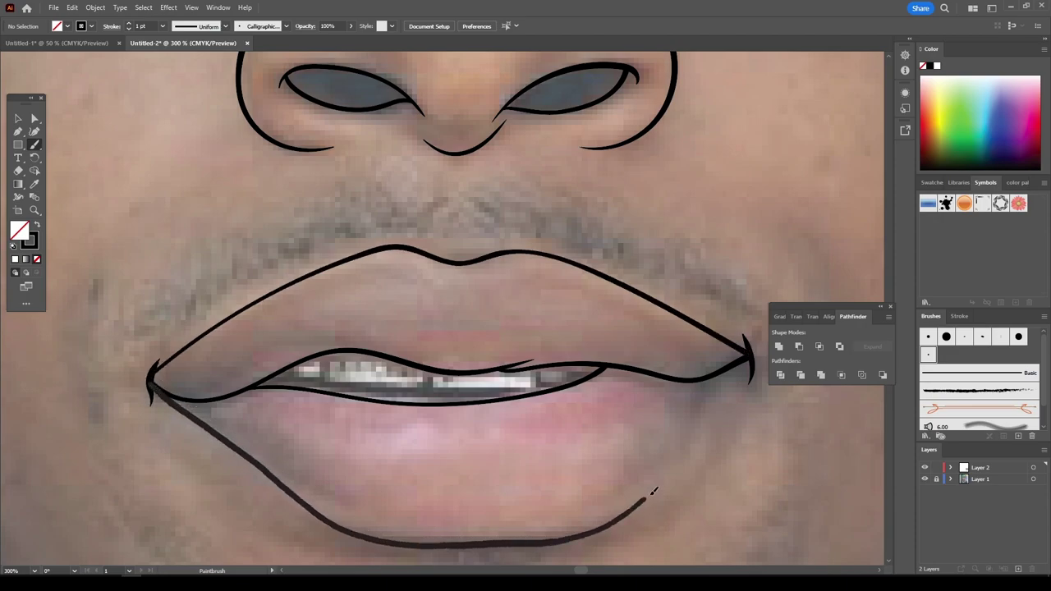
left_click_drag(745, 362, 748, 359)
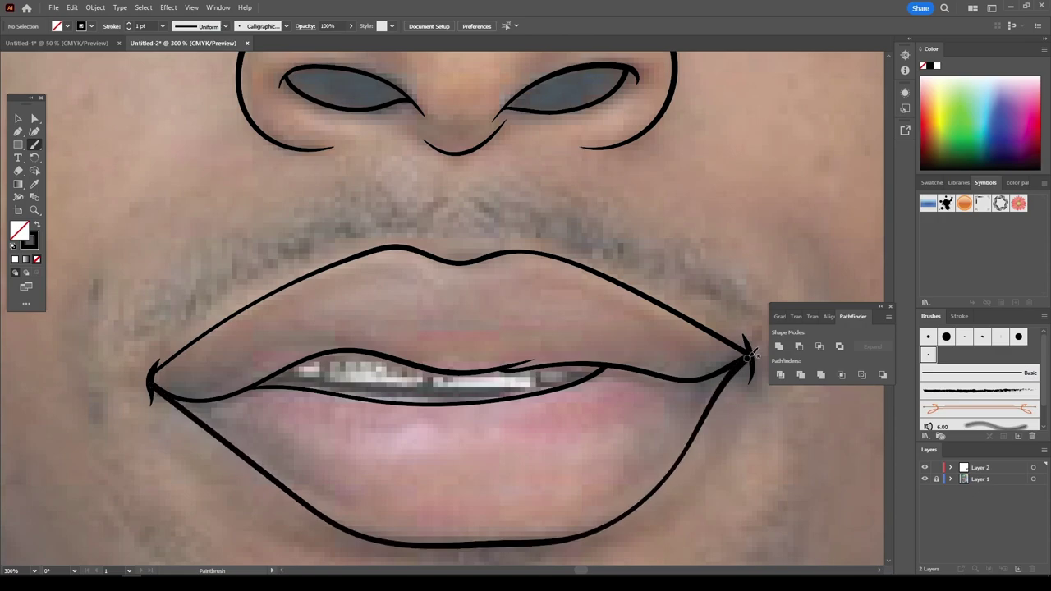
- Zoom in and trace the lower edge of the teeth
key("ctrl+plus")
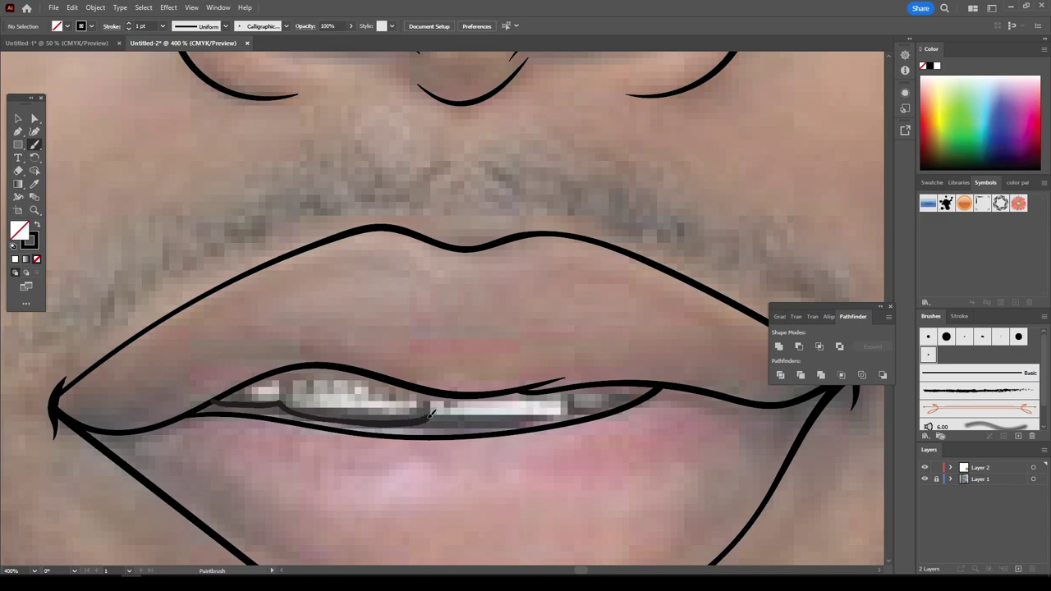
left_click_drag(493, 422, 540, 423)
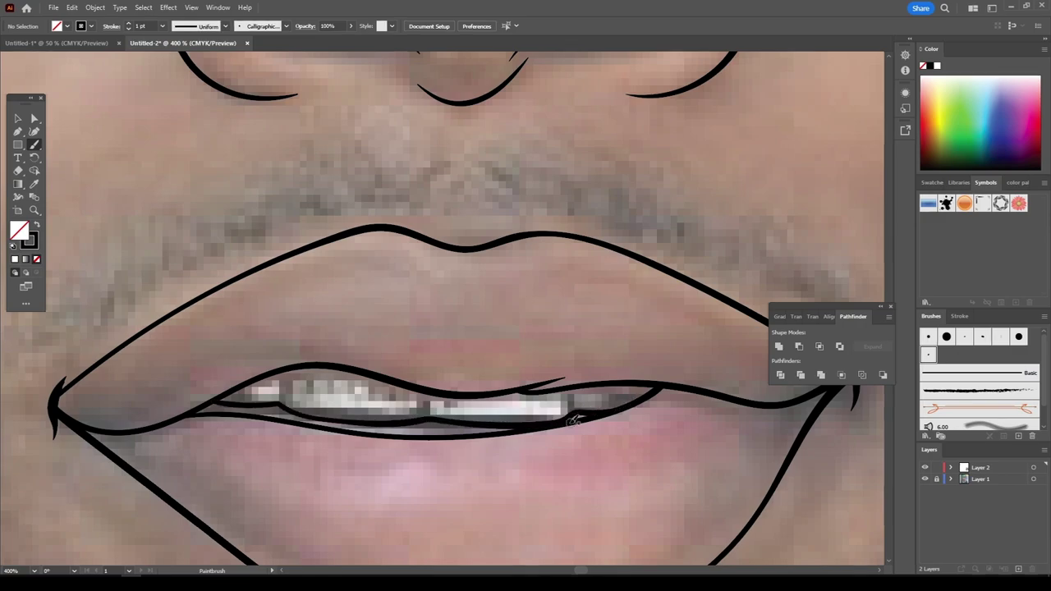
mouse_move(694, 355)
left_mouse_down()
mouse_move(510, 252)
mouse_move(383, 251)
mouse_move(284, 337)
left_mouse_up()
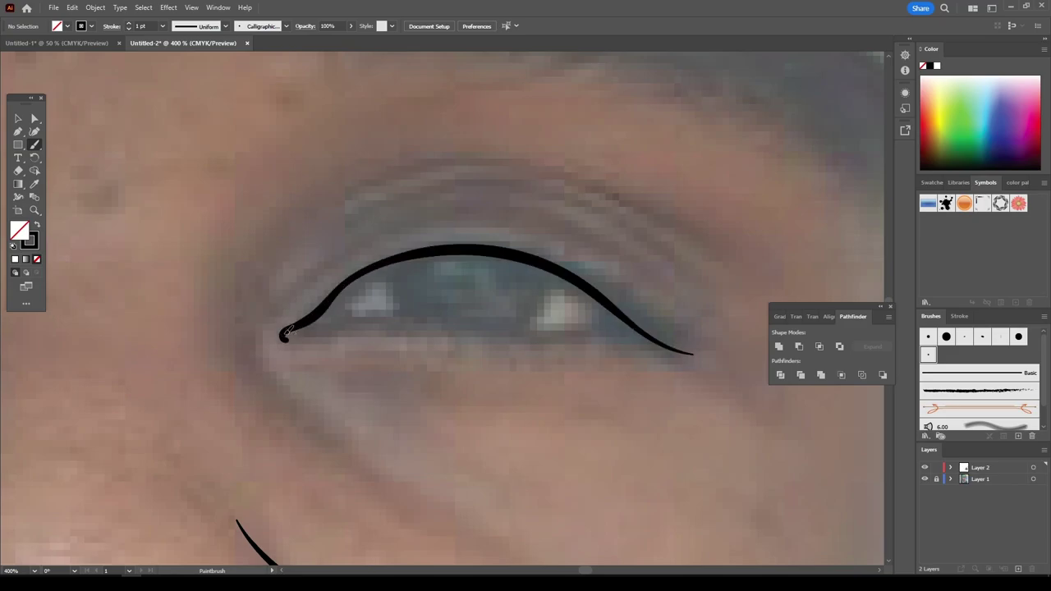
- Trace the first eye's lower lid, both iris edges and two creases above it
mouse_move(399, 314)
left_mouse_down()
mouse_move(504, 332)
mouse_move(628, 321)
left_mouse_up()
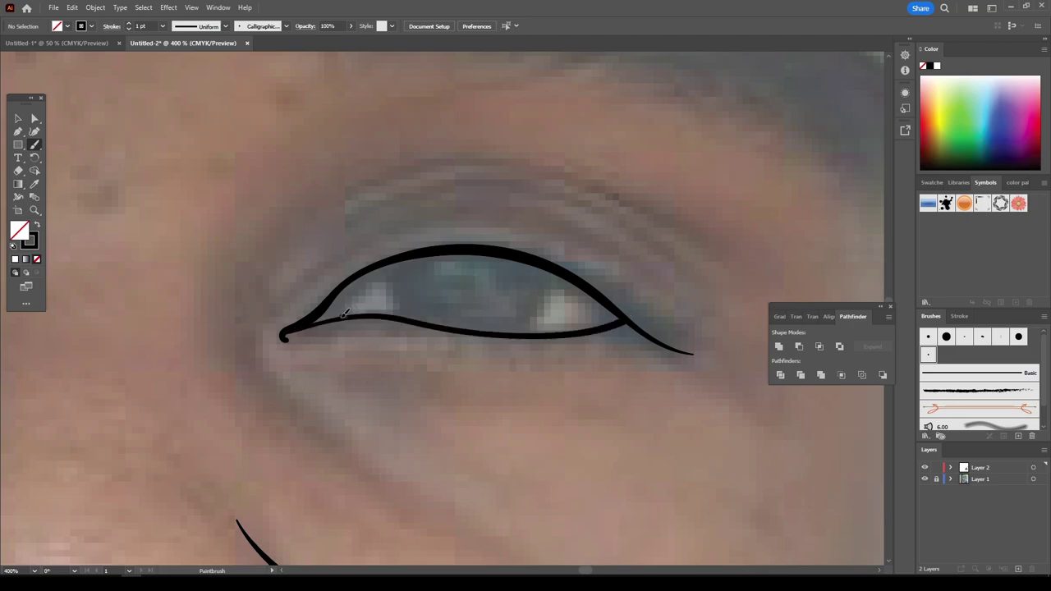
mouse_move(344, 289)
left_mouse_down()
mouse_move(399, 265)
mouse_move(501, 253)
mouse_move(600, 292)
mouse_move(647, 332)
left_mouse_up()
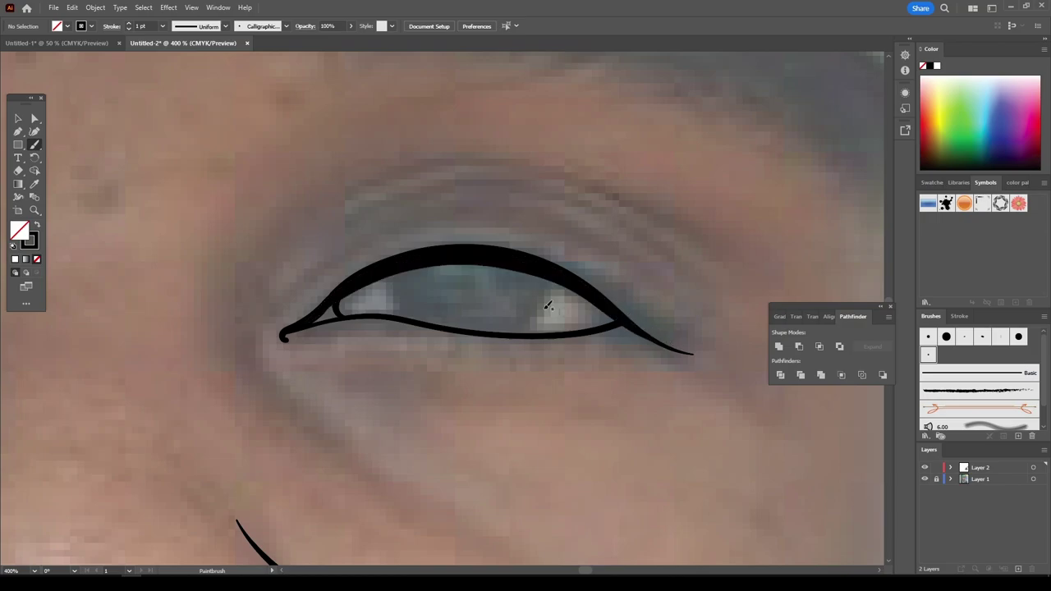
left_click_drag(408, 312, 393, 271)
mouse_move(510, 327)
left_mouse_down()
mouse_move(544, 302)
mouse_move(542, 276)
left_mouse_up()
mouse_move(261, 317)
left_mouse_down()
mouse_move(329, 251)
mouse_move(389, 216)
mouse_move(479, 194)
mouse_move(621, 235)
mouse_move(671, 280)
left_mouse_up()
mouse_move(527, 185)
left_mouse_down()
mouse_move(410, 177)
mouse_move(354, 216)
left_mouse_up()
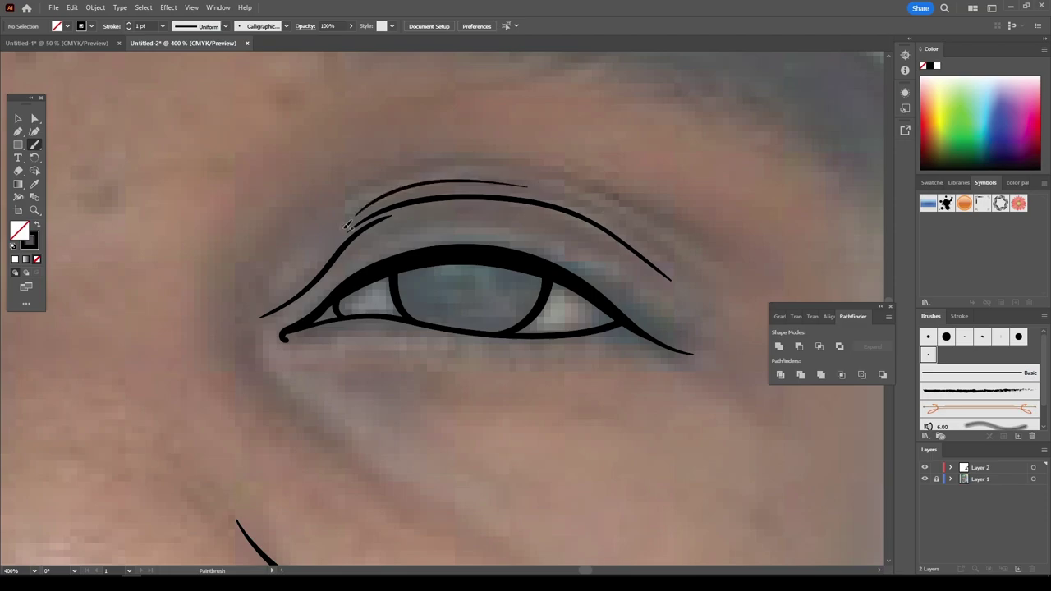
- Trace the other eye's lids, iris, creases, and start the left jawline toward the chin
key("ctrl+minus")
scroll(389, 313, "left", 5)
mouse_move(172, 309)
left_mouse_down()
mouse_move(329, 243)
mouse_move(460, 306)
left_mouse_up()
mouse_move(220, 299)
left_mouse_down()
mouse_move(442, 309)
mouse_move(401, 266)
left_mouse_up()
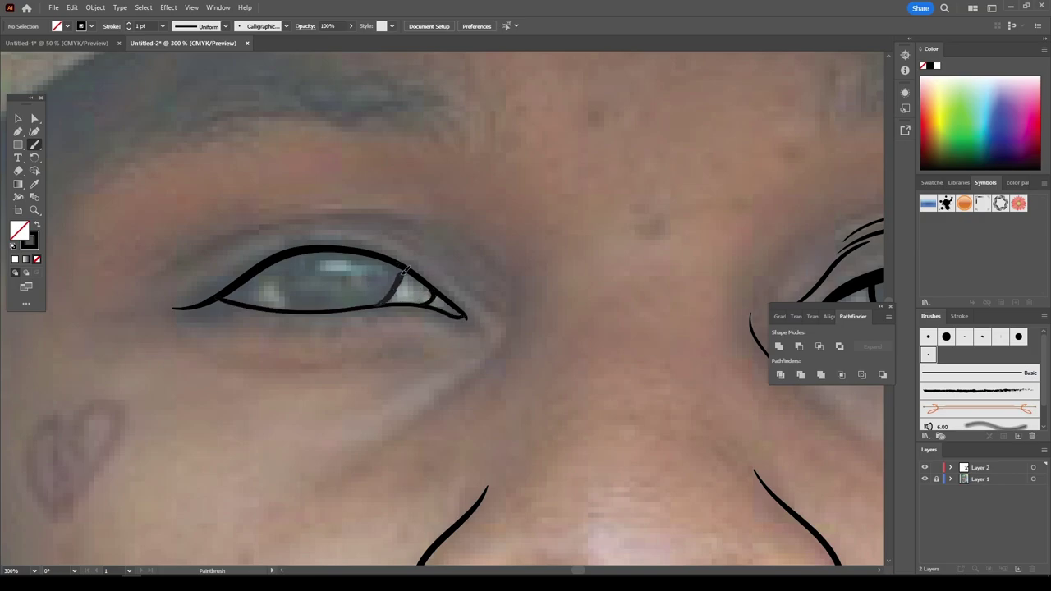
left_click_drag(311, 311, 274, 261)
mouse_move(168, 279)
left_mouse_down()
mouse_move(337, 215)
mouse_move(429, 228)
mouse_move(484, 289)
left_mouse_up()
left_click_drag(458, 386, 508, 339)
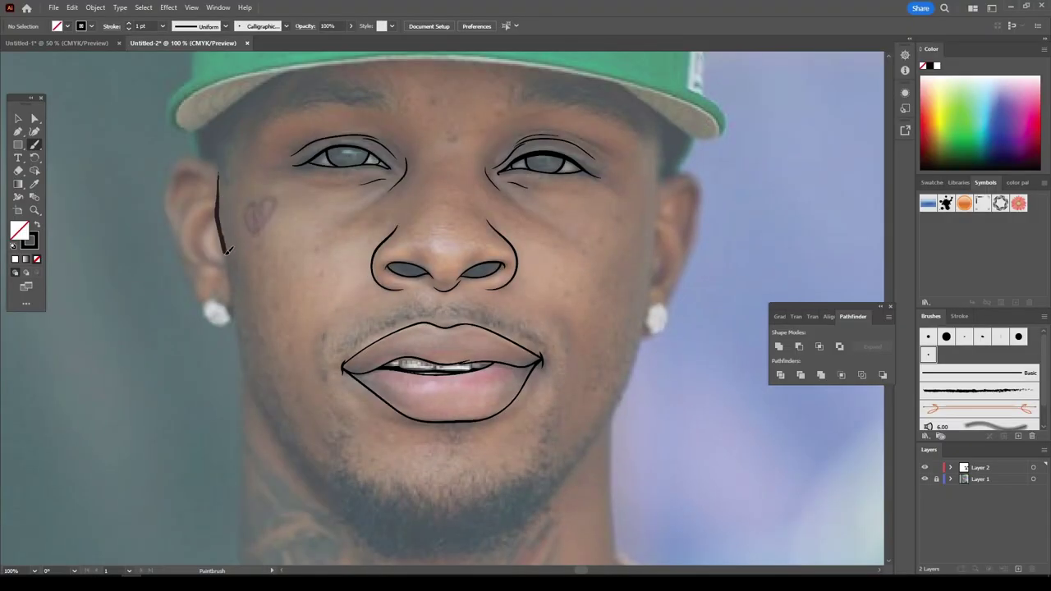
mouse_move(219, 177)
left_mouse_down()
mouse_move(263, 395)
mouse_move(361, 518)
left_mouse_up()
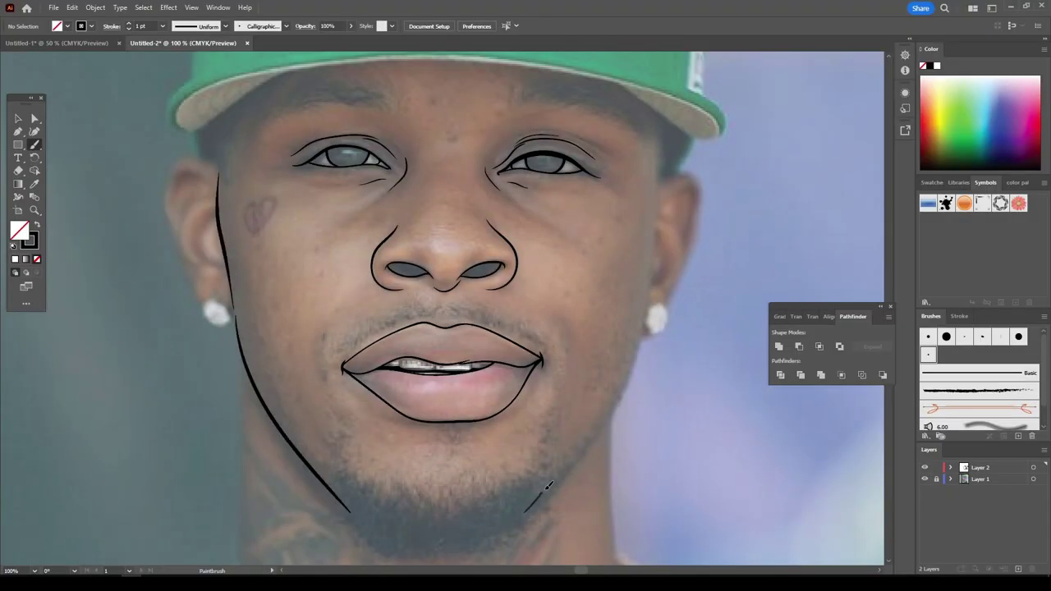
- Draw the right jawline and outline the right ear with its inner fold lines
left_click_drag(525, 514, 662, 177)
key("ctrl+minus")
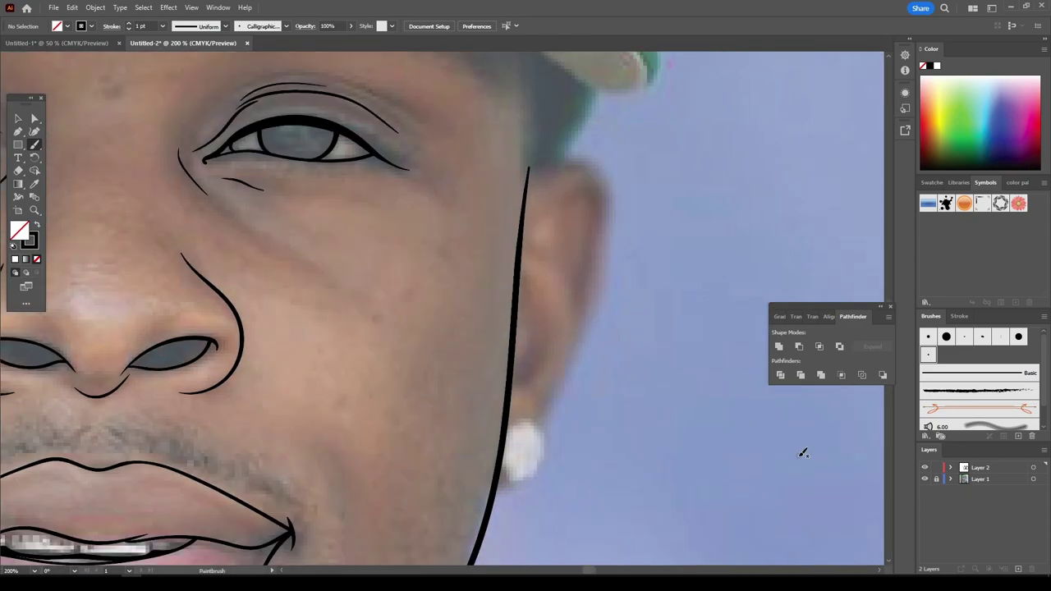
left_click_drag(504, 472, 498, 487)
scroll(504, 484, "up", 1)
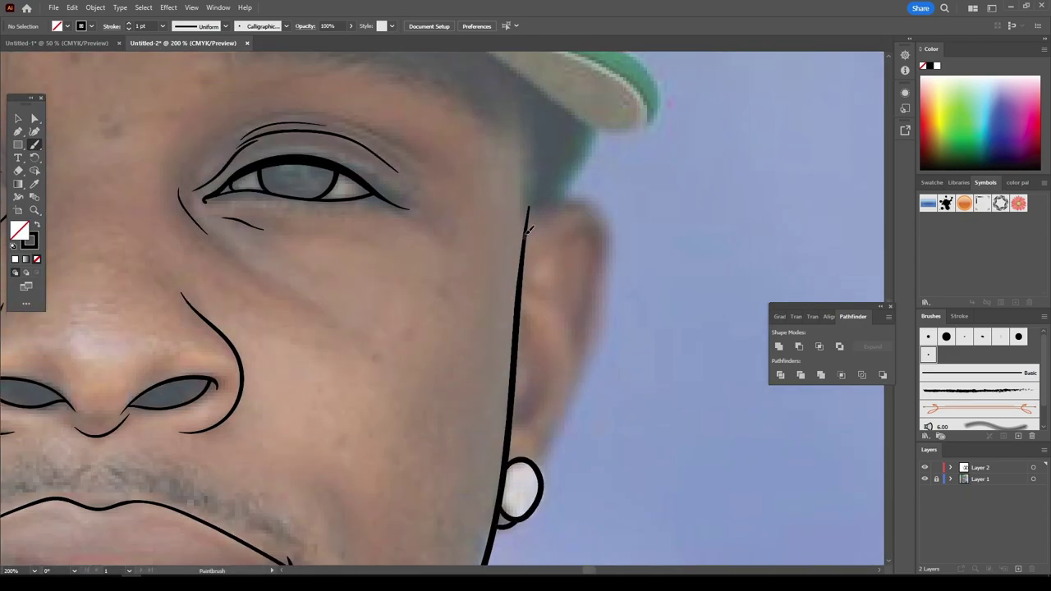
left_click_drag(528, 212, 513, 433)
left_click_drag(543, 383, 525, 332)
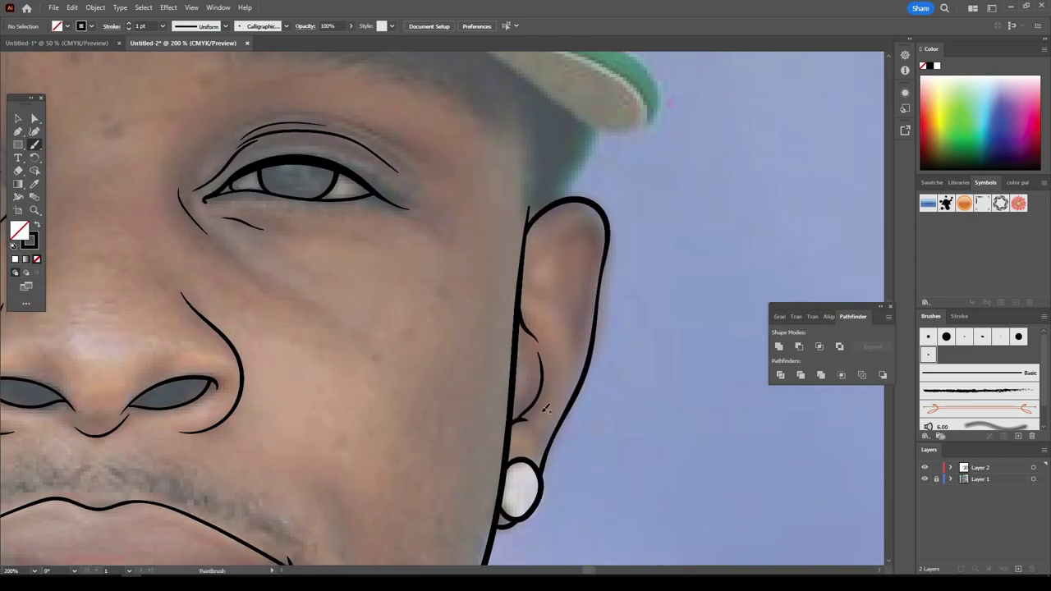
left_click_drag(544, 270, 547, 442)
left_click_drag(562, 246, 566, 296)
mouse_move(523, 287)
left_mouse_down()
mouse_move(583, 228)
mouse_move(589, 345)
left_mouse_up()
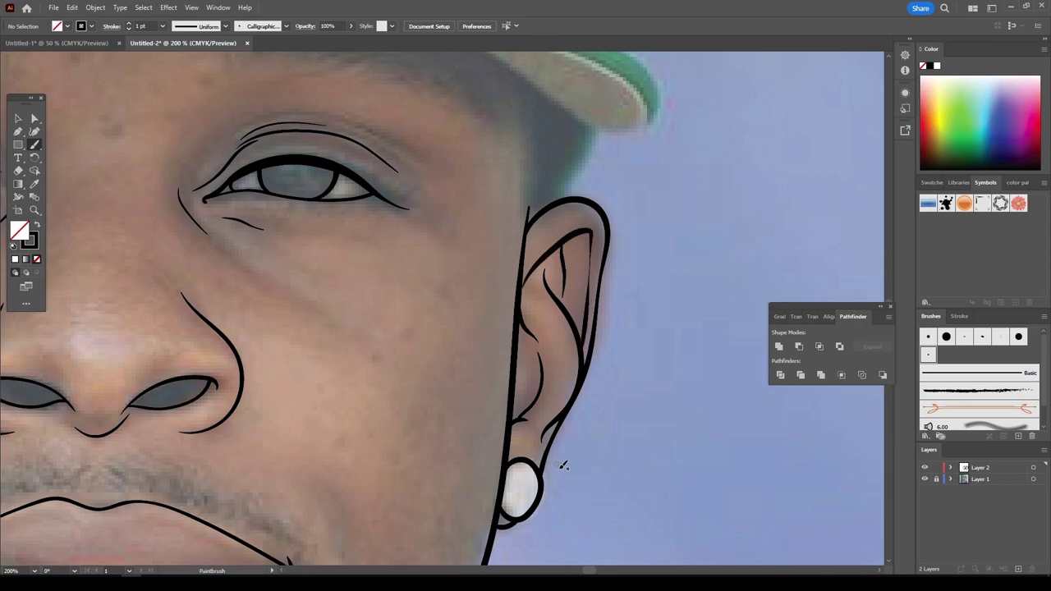
- Outline the earring on the left ear and the ear's outer edge
scroll(554, 479, "left", 10)
scroll(554, 479, "down", 1)
mouse_move(386, 443)
left_mouse_down()
mouse_move(389, 468)
mouse_move(390, 415)
left_mouse_up()
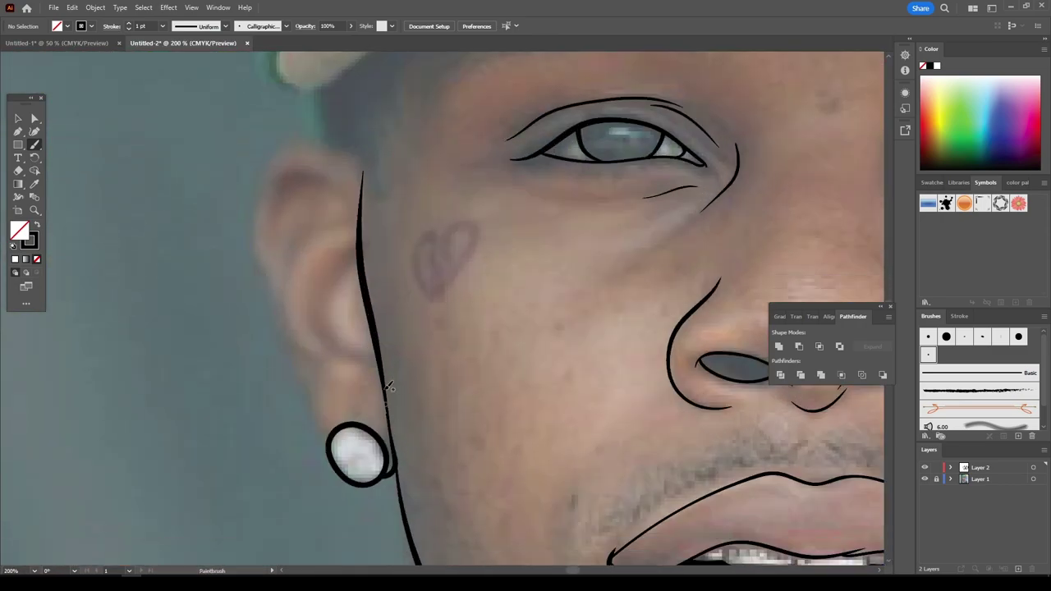
scroll(389, 386, "up", 1)
left_click_drag(322, 464, 357, 233)
- Draw the antihelix, rim and other detail curves inside the left ear
left_click_drag(333, 401, 376, 411)
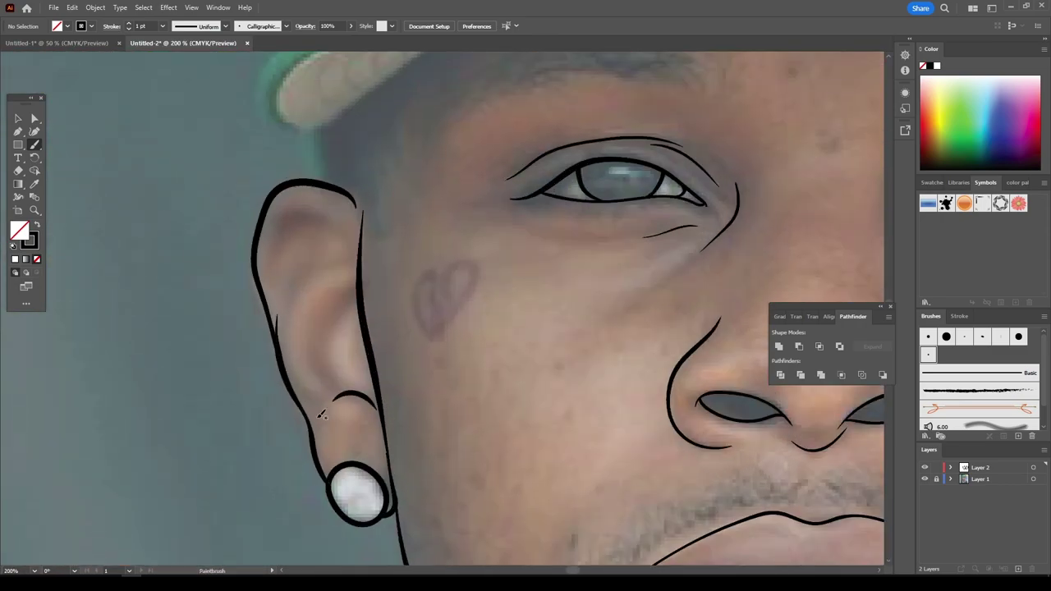
left_click_drag(355, 283, 343, 391)
left_click_drag(360, 324, 355, 367)
left_click_drag(302, 235, 284, 312)
left_click_drag(322, 259, 314, 268)
mouse_move(287, 212)
left_mouse_down()
mouse_move(272, 303)
mouse_move(357, 262)
left_mouse_up()
key("ctrl+0")
key("ctrl+equal")
key("ctrl+equal")
- Outline the cap brim's lower and upper edges from left to right tip
key("ctrl+minus")
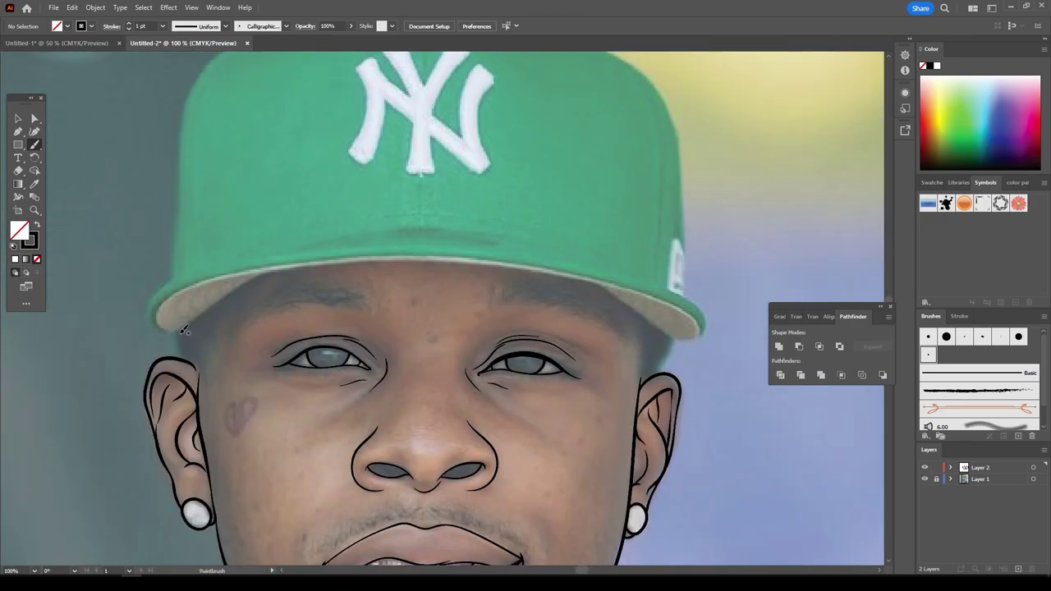
left_click_drag(146, 314, 316, 270)
left_click_drag(250, 274, 698, 304)
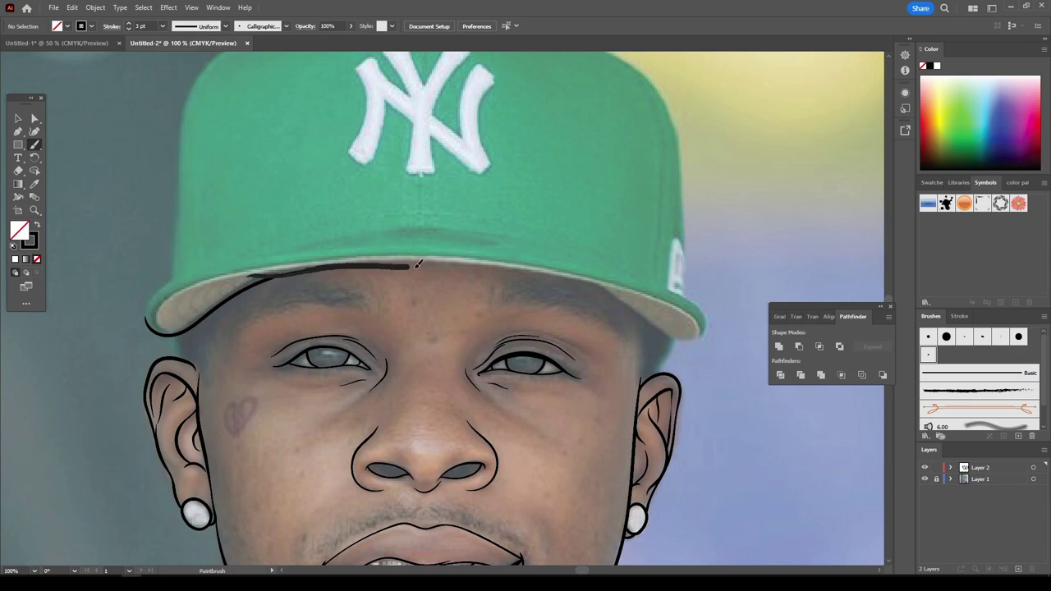
left_click_drag(138, 311, 263, 253)
left_click_drag(382, 238, 708, 323)
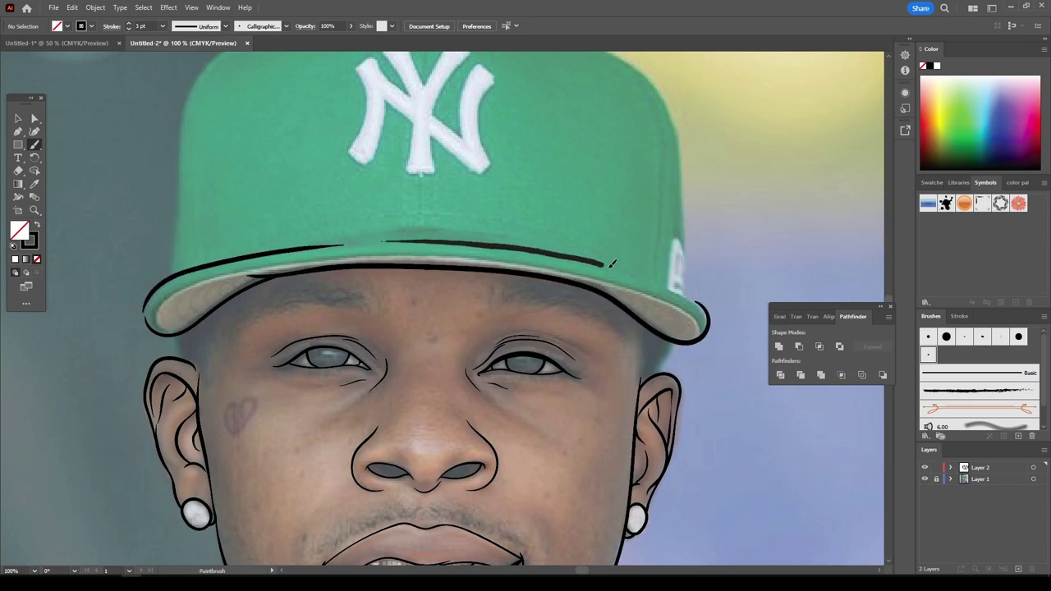
key("ctrl+equal")
scroll(361, 261, "up", 2)
left_click_drag(158, 309, 362, 261)
key("ctrl+minus")
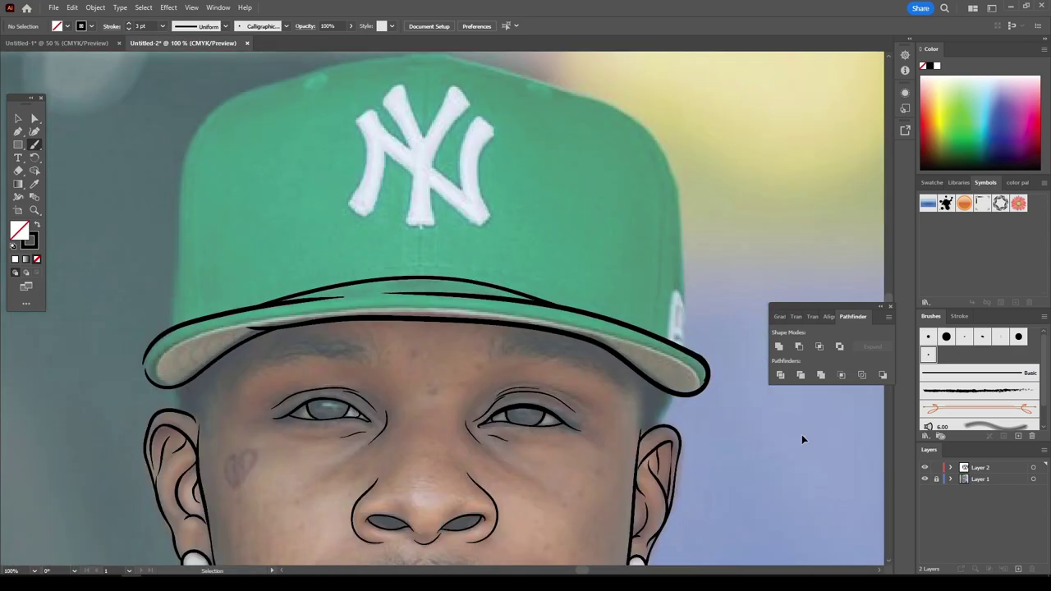
- Outline the cap's crown and paint black shadows between the brim and ears
mouse_move(173, 409)
left_mouse_down()
mouse_move(654, 215)
mouse_move(680, 417)
left_mouse_up()
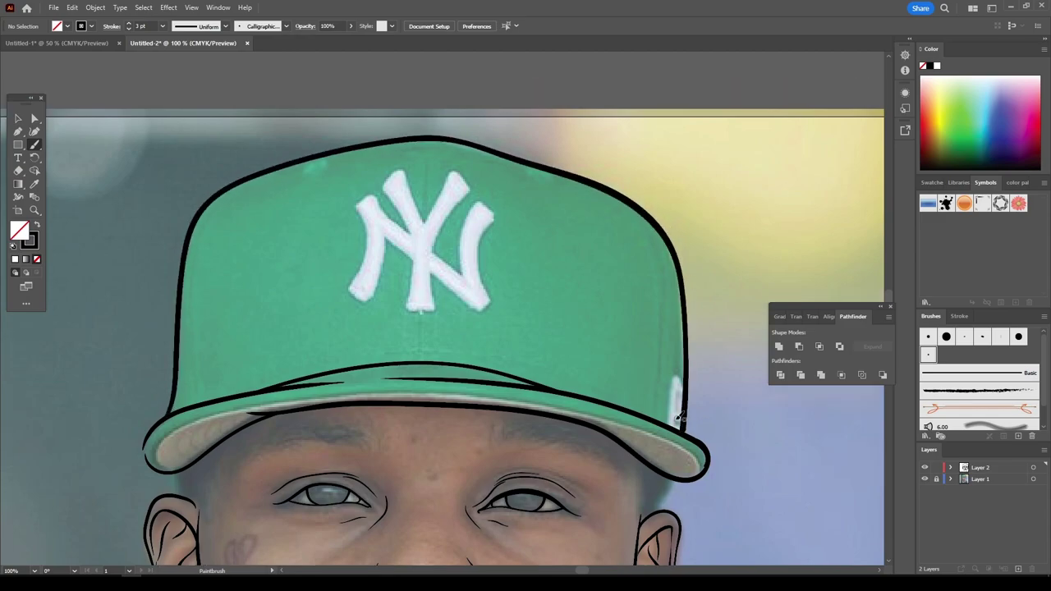
scroll(567, 329, "down", 2)
scroll(620, 334, "up", 1)
scroll(620, 334, "up", 4)
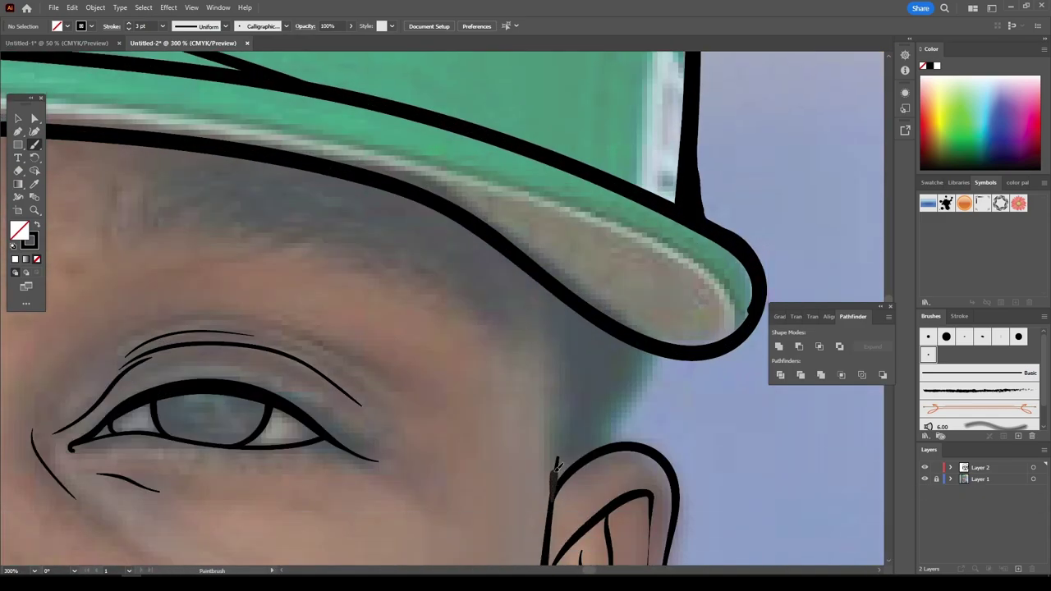
mouse_move(566, 288)
left_mouse_down()
mouse_move(556, 481)
mouse_move(654, 361)
left_mouse_up()
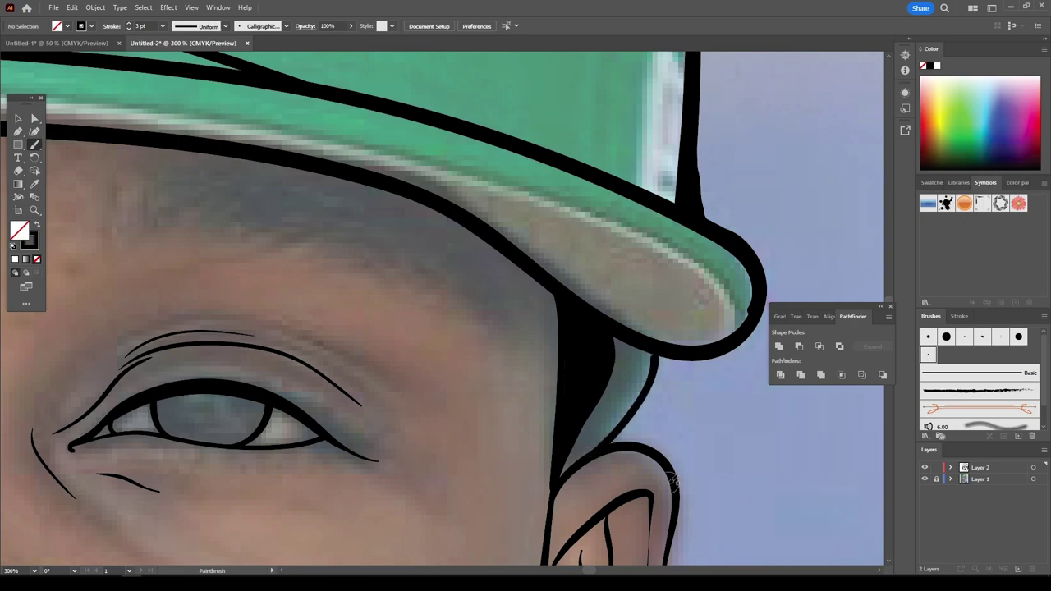
scroll(881, 544, "down", 2)
scroll(386, 395, "up", 2)
mouse_move(395, 365)
left_mouse_down()
mouse_move(415, 538)
mouse_move(392, 413)
mouse_move(357, 464)
left_mouse_up()
scroll(357, 464, "down", 1)
scroll(246, 394, "down", 2)
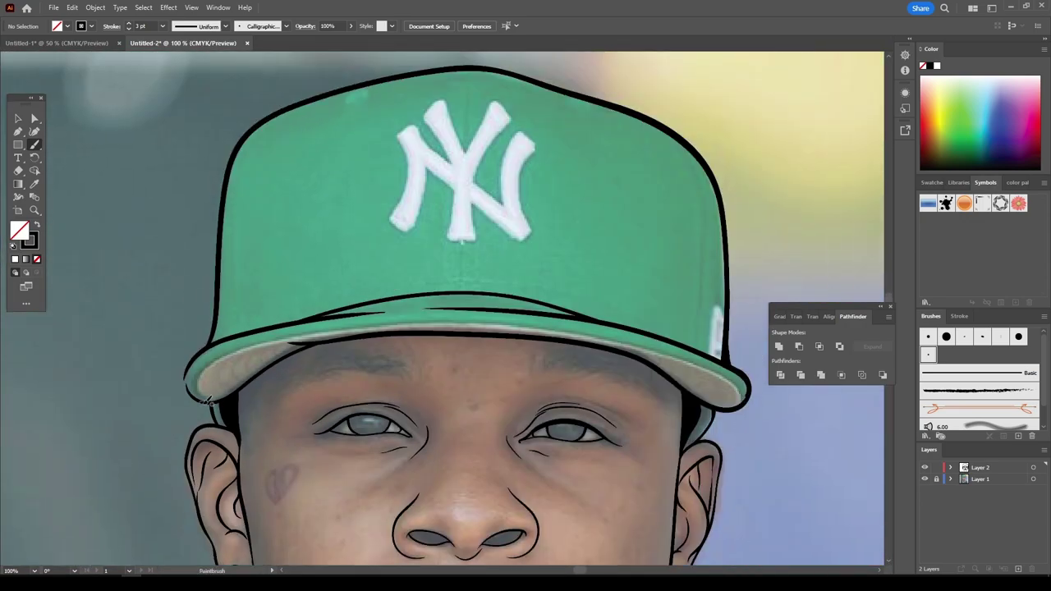
- Set the stroke to 1 pt and draw a thin line along the lower brim edge
left_click(163, 25)
left_click(176, 69)
mouse_move(212, 398)
left_mouse_down()
mouse_move(351, 324)
mouse_move(659, 348)
mouse_move(743, 400)
left_mouse_up()
scroll(787, 441, "up", 2)
- Trace the bottom of the chin and a drippy outline across the neck
scroll(742, 468, "down", 3)
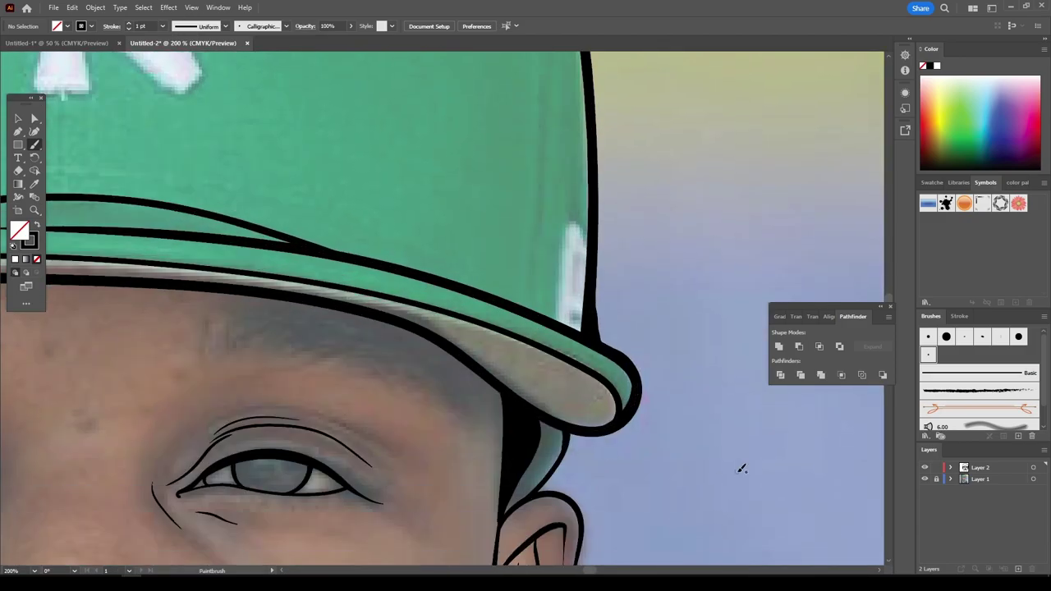
scroll(634, 516, "down", 2)
scroll(634, 516, "down", 2)
scroll(193, 271, "up", 2)
mouse_move(315, 423)
left_mouse_down()
mouse_move(485, 414)
mouse_move(598, 351)
left_mouse_up()
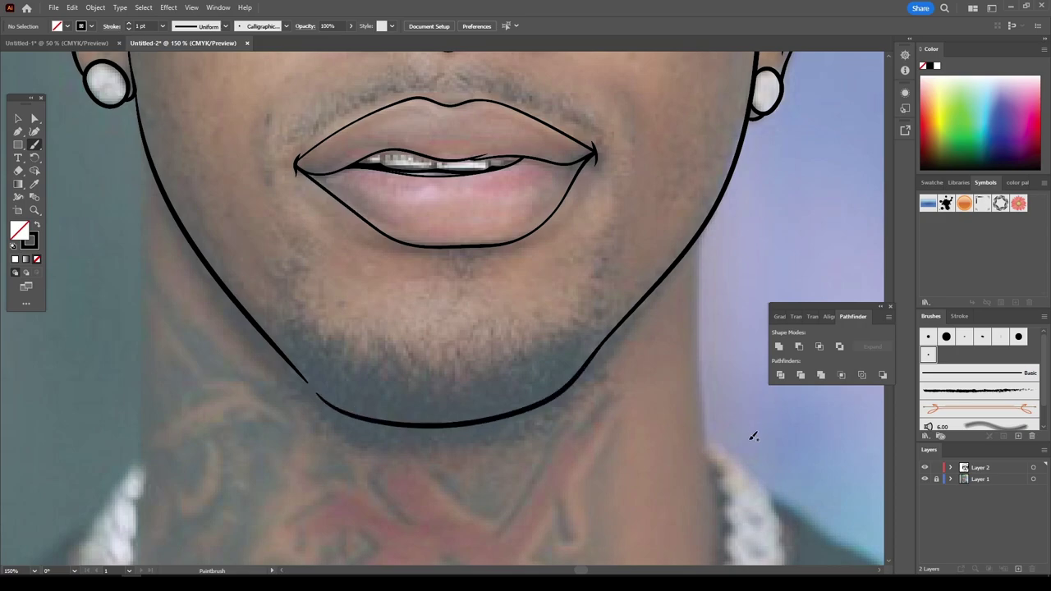
scroll(753, 434, "down", 2)
mouse_move(544, 113)
left_mouse_down()
mouse_move(551, 403)
mouse_move(482, 512)
mouse_move(352, 551)
mouse_move(238, 517)
left_mouse_up()
scroll(517, 540, "down", 3)
scroll(445, 326, "up", 3)
- Redraw the neck sides at 2 pt stroke, extending the left line up to the jaw
left_click(162, 25)
left_click(176, 89)
mouse_move(447, 446)
left_mouse_down()
mouse_move(284, 406)
mouse_move(245, 364)
mouse_move(205, 386)
mouse_move(189, 344)
left_mouse_up()
key("ctrl+z")
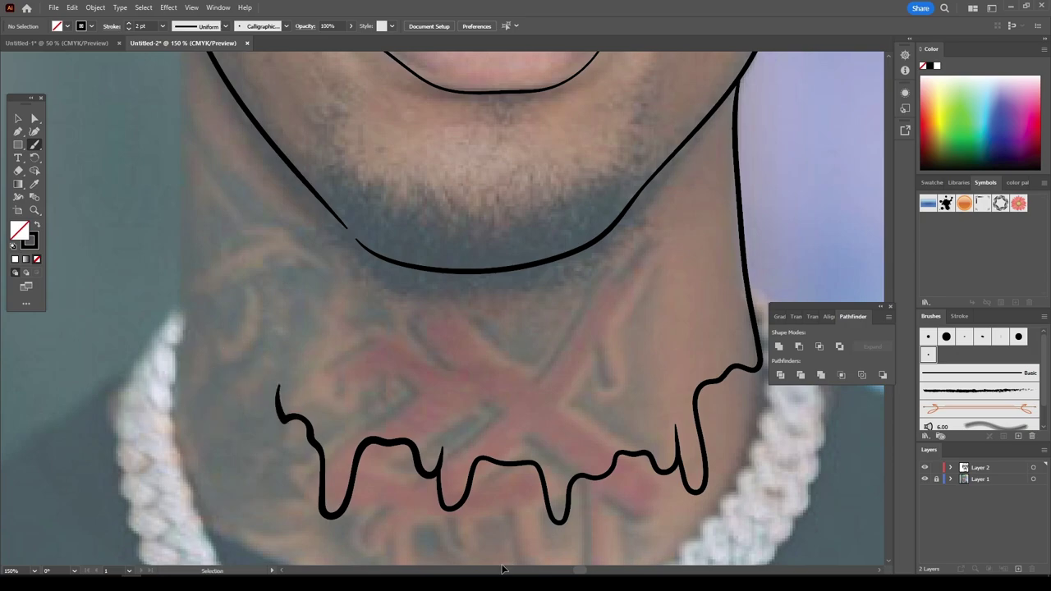
key("ctrl+z")
mouse_move(427, 450)
left_mouse_down()
mouse_move(296, 403)
mouse_move(176, 317)
mouse_move(184, 150)
left_mouse_up()
scroll(187, 454, "up", 3)
left_click_drag(187, 454, 174, 117)
scroll(645, 358, "down", 1)
key("n")
key("shift+x")
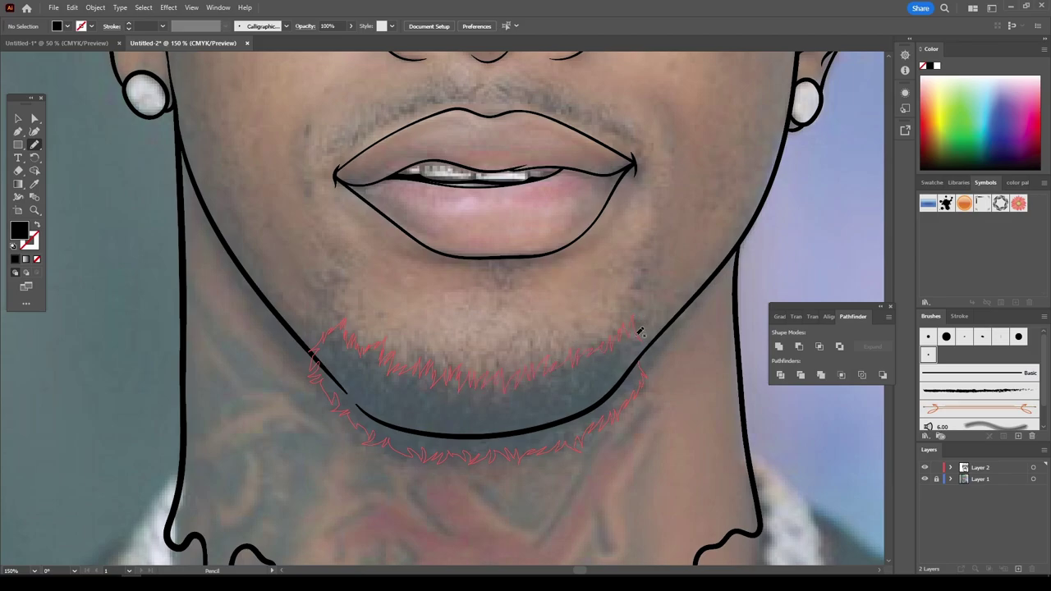
- Close the beard outline and fill both nostrils solid black
left_click_drag(640, 331, 636, 403)
scroll(635, 416, "up", 3)
scroll(553, 328, "up", 3)
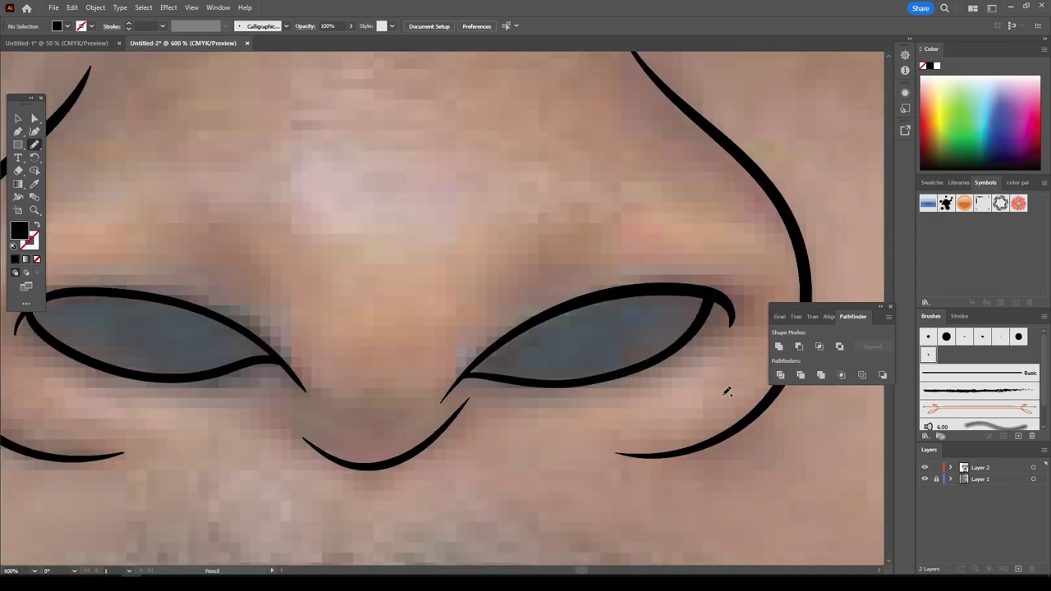
mouse_move(464, 376)
left_mouse_down()
mouse_move(633, 364)
mouse_move(708, 298)
left_mouse_up()
scroll(123, 310, "down", 2)
scroll(427, 395, "up", 3)
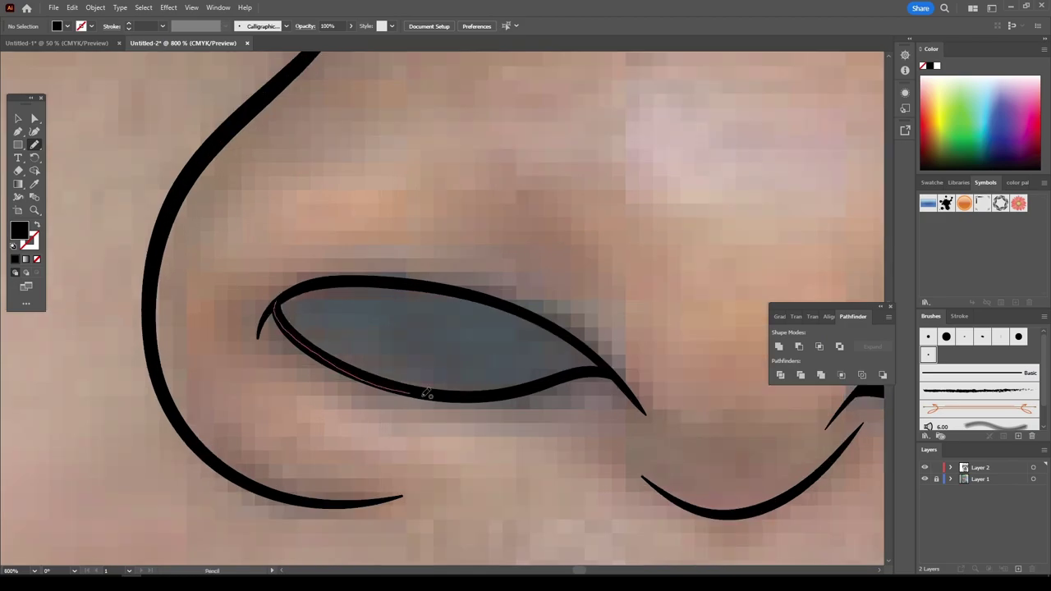
left_click_drag(427, 394, 612, 376)
scroll(493, 369, "down", 3)
scroll(674, 282, "up", 3)
- Fill the eye opening and the other iris solid black
mouse_move(815, 474)
left_mouse_down()
mouse_move(672, 367)
mouse_move(776, 465)
left_mouse_up()
scroll(872, 471, "down", 3)
scroll(694, 433, "up", 3)
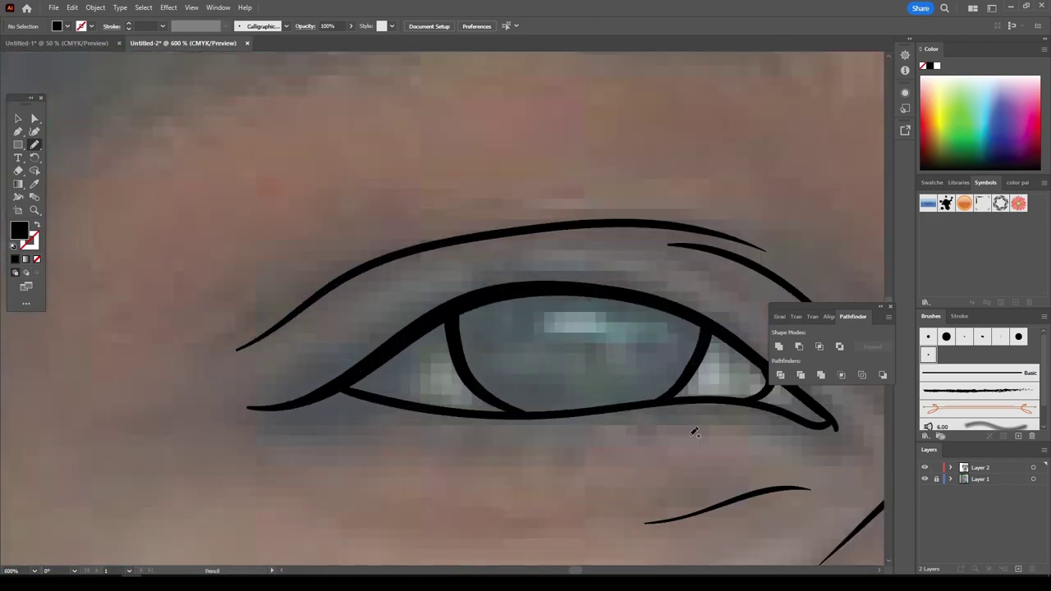
left_click_drag(535, 310, 697, 405)
scroll(653, 392, "down", 3)
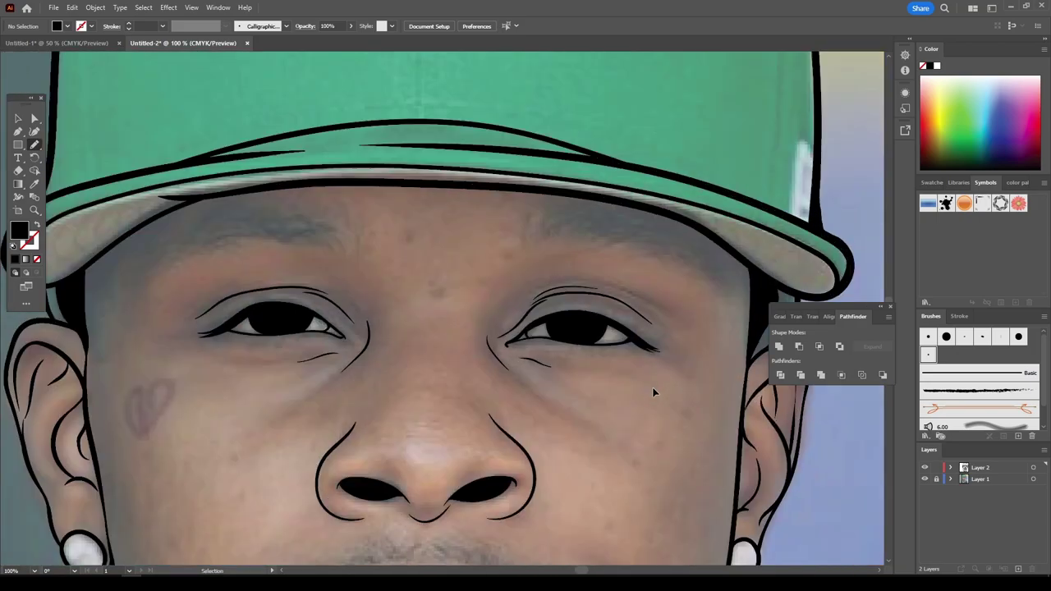
scroll(653, 393, "up", 3)
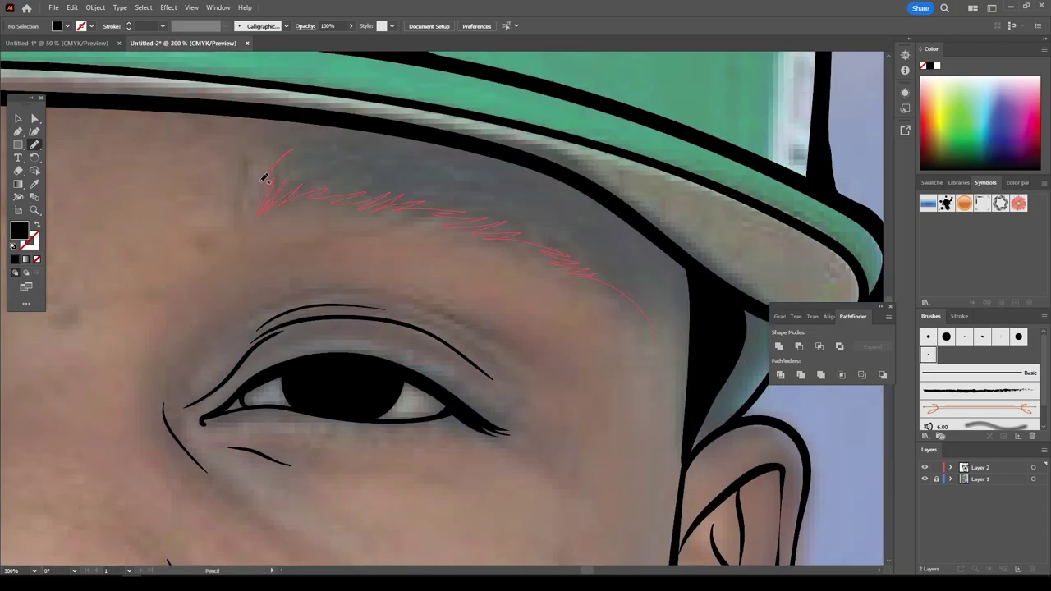
- Draw both eyebrows as black shapes with hairy edges
mouse_move(264, 178)
left_mouse_down()
mouse_move(361, 145)
mouse_move(512, 164)
mouse_move(598, 223)
mouse_move(657, 296)
left_mouse_up()
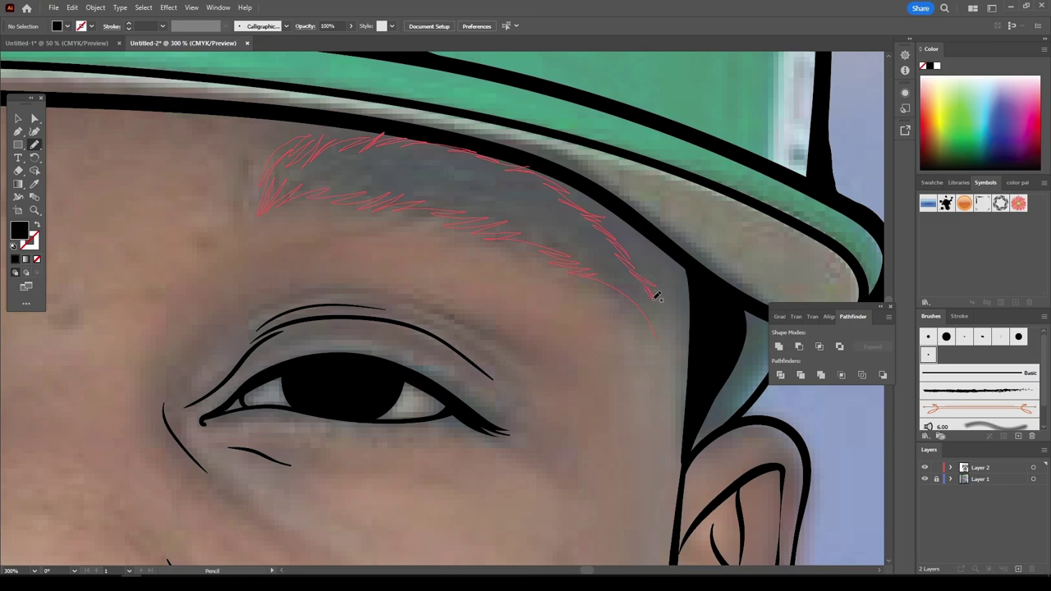
scroll(657, 297, "down", 3)
scroll(678, 366, "up", 3)
left_click_drag(180, 378, 259, 303)
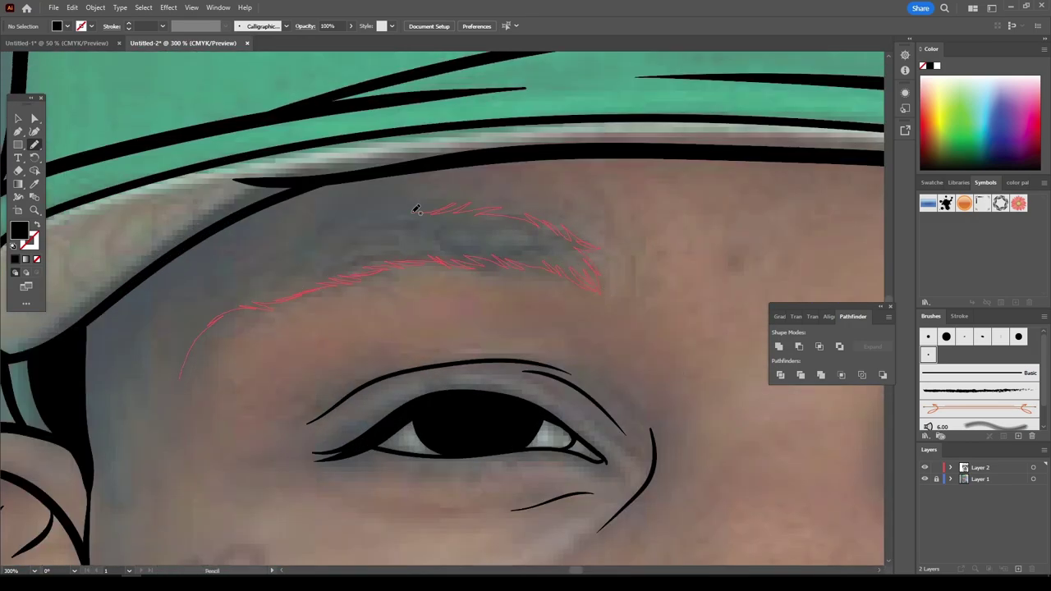
scroll(184, 370, "down", 5)
- Toggle the reference photo off and back on, then thicken the first neck drip
left_click(925, 480)
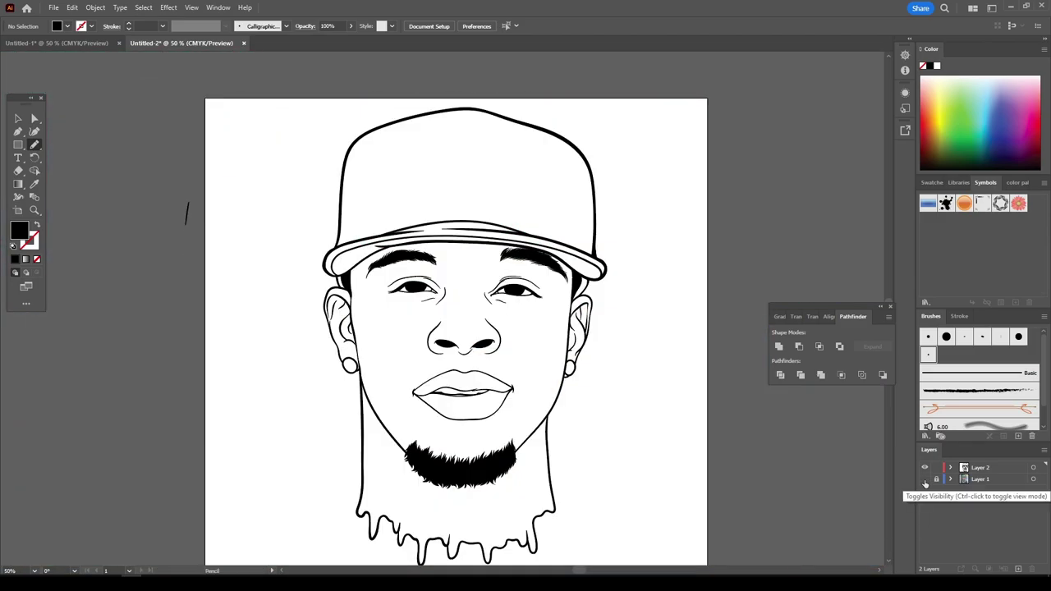
left_click(924, 480)
scroll(533, 204, "up", 6)
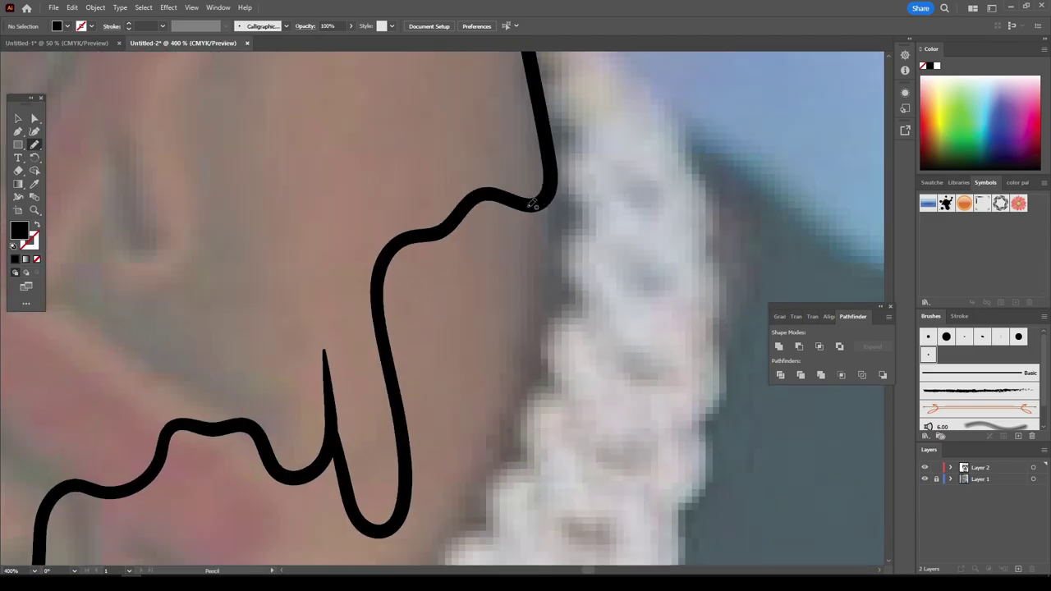
left_click_drag(381, 324, 385, 343)
scroll(641, 329, "down", 1)
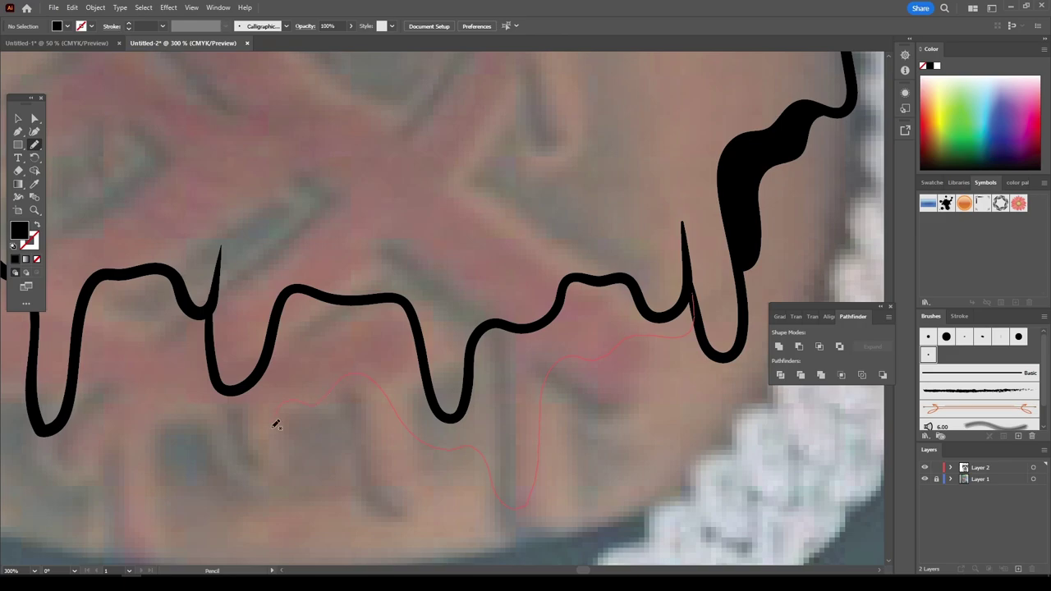
- Thicken the remaining neck drip sections into solid black shapes
mouse_move(83, 322)
left_mouse_down()
mouse_move(300, 288)
mouse_move(463, 411)
mouse_move(579, 279)
left_mouse_up()
scroll(672, 430, "up", 2)
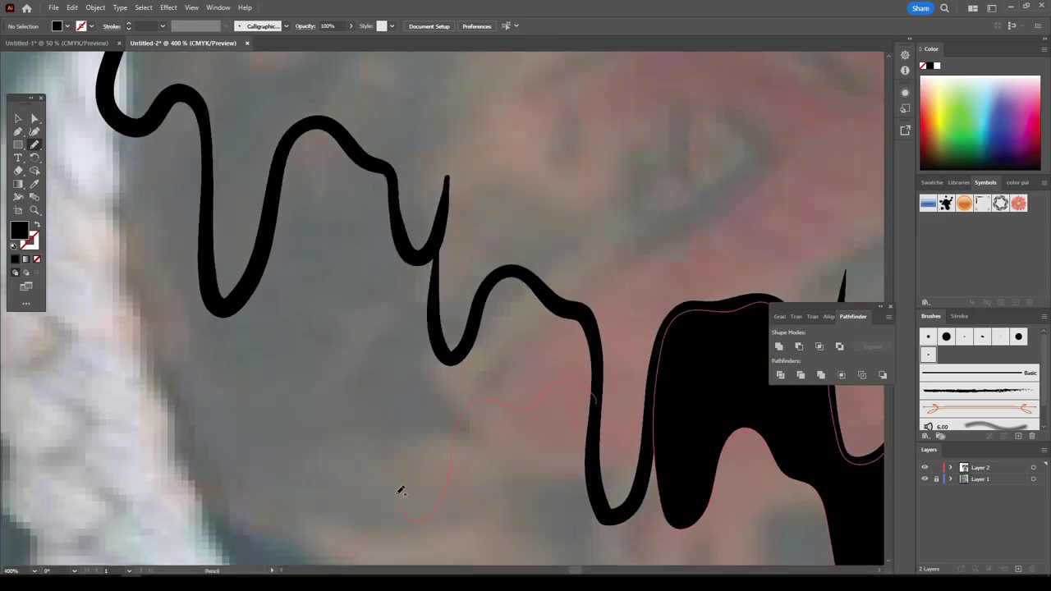
mouse_move(349, 138)
left_mouse_down()
mouse_move(473, 275)
mouse_move(584, 311)
left_mouse_up()
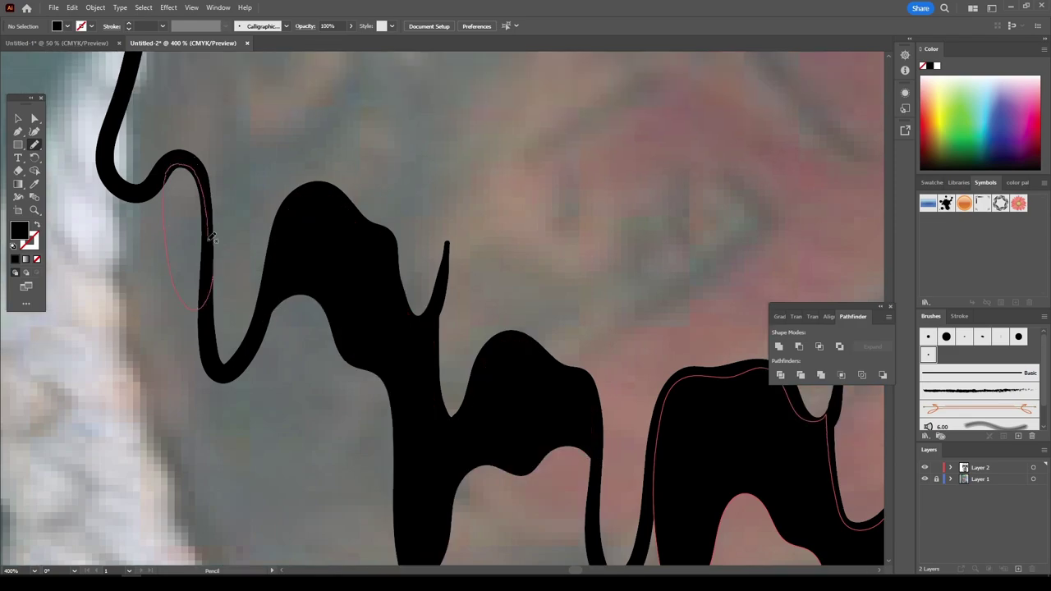
scroll(697, 489, "down", 5)
scroll(696, 489, "up", 4)
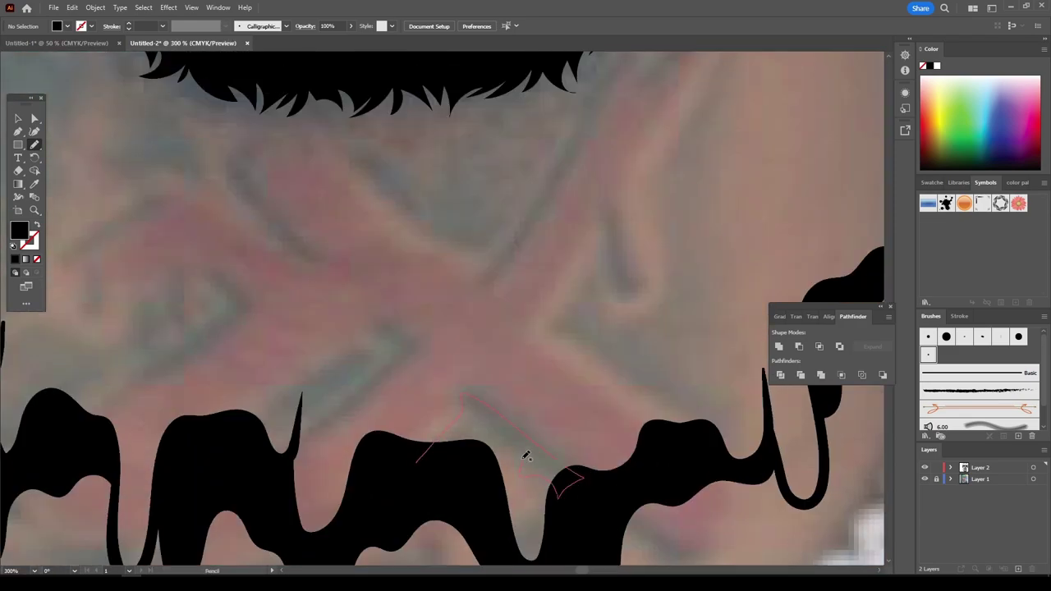
left_click_drag(527, 456, 527, 456)
scroll(411, 492, "up", 1)
mouse_move(280, 534)
left_mouse_down()
mouse_move(296, 514)
mouse_move(280, 532)
left_mouse_up()
scroll(328, 411, "up", 1)
left_click_drag(333, 386, 282, 306)
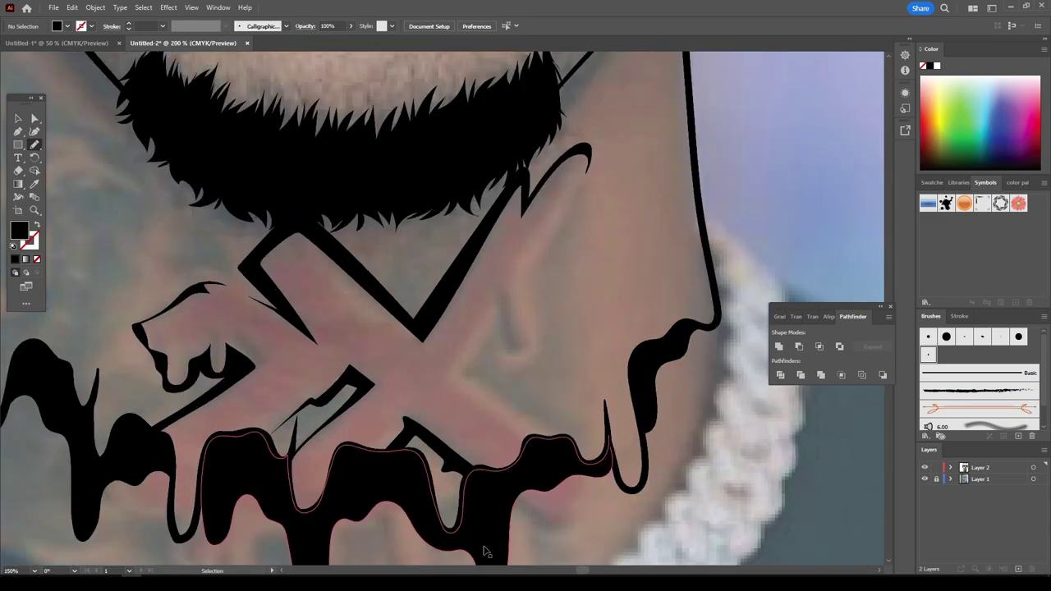
- Trace the tattoo on the side of the neck with the Pencil
scroll(298, 386, "down", 2)
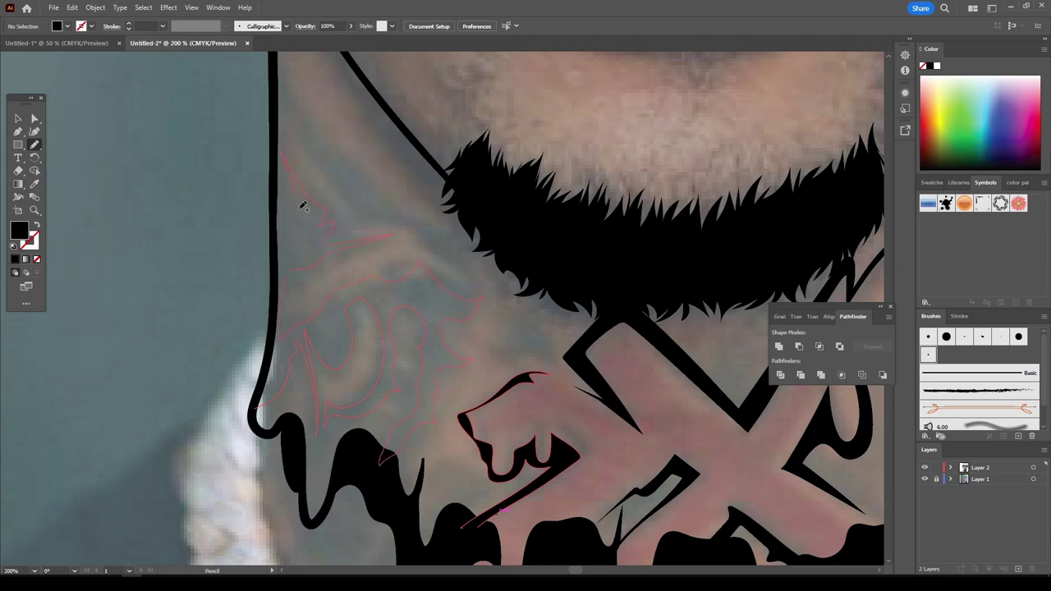
left_click_drag(277, 124, 489, 291)
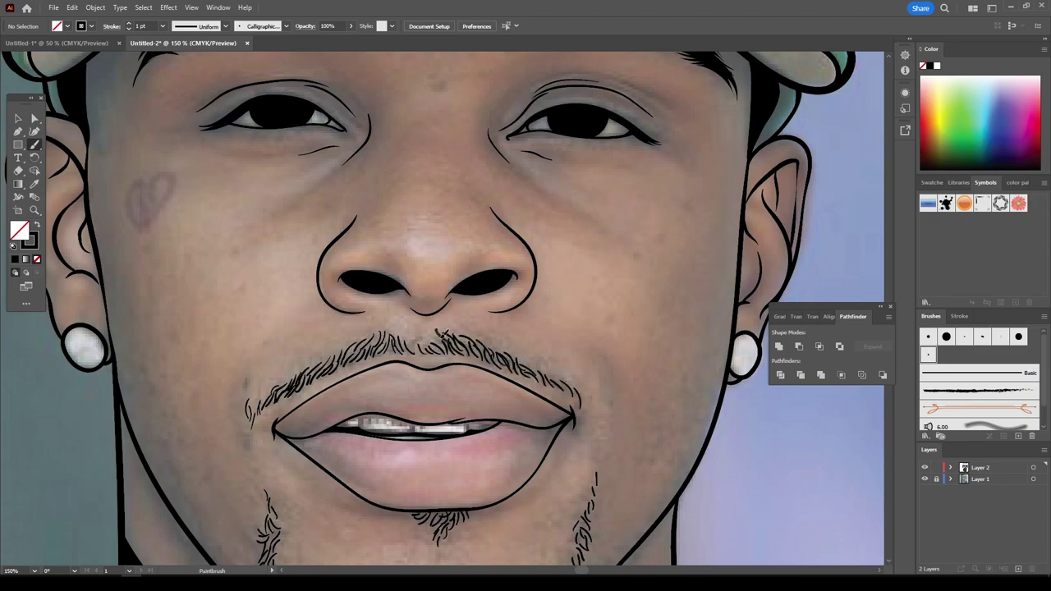
- Ink a stroke under the NY logo and outline the broken-heart tattoo on the cheek
scroll(399, 272, "up", 5)
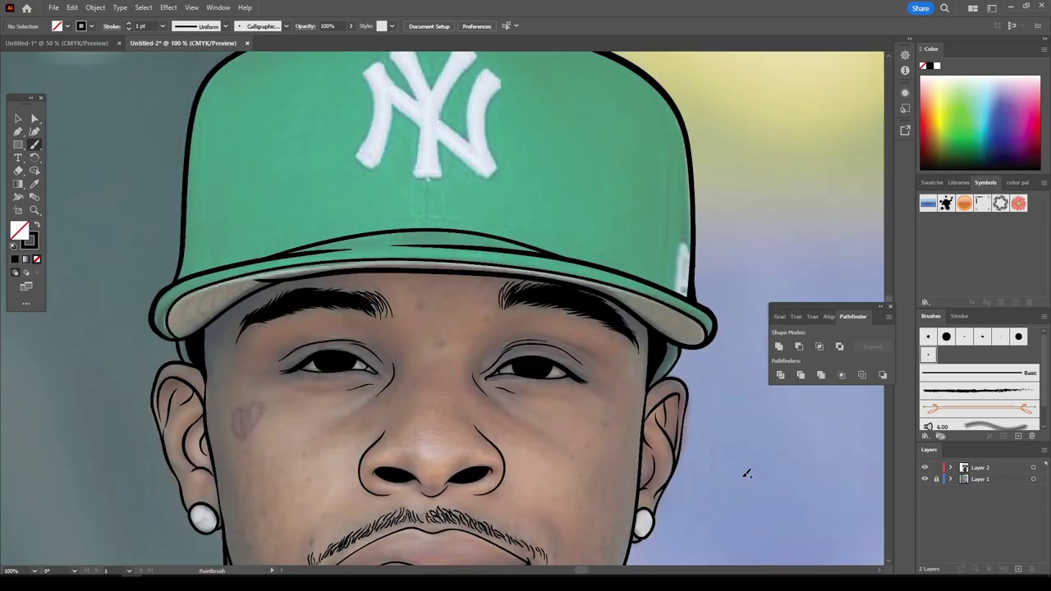
mouse_move(384, 420)
left_mouse_down()
mouse_move(441, 416)
mouse_move(551, 371)
mouse_move(498, 327)
mouse_move(491, 132)
mouse_move(382, 125)
mouse_move(334, 199)
mouse_move(284, 383)
mouse_move(343, 273)
mouse_move(405, 236)
mouse_move(563, 464)
mouse_move(555, 358)
mouse_move(731, 444)
mouse_move(640, 337)
left_mouse_up()
key("ctrl+0")
scroll(689, 433, "up", 5)
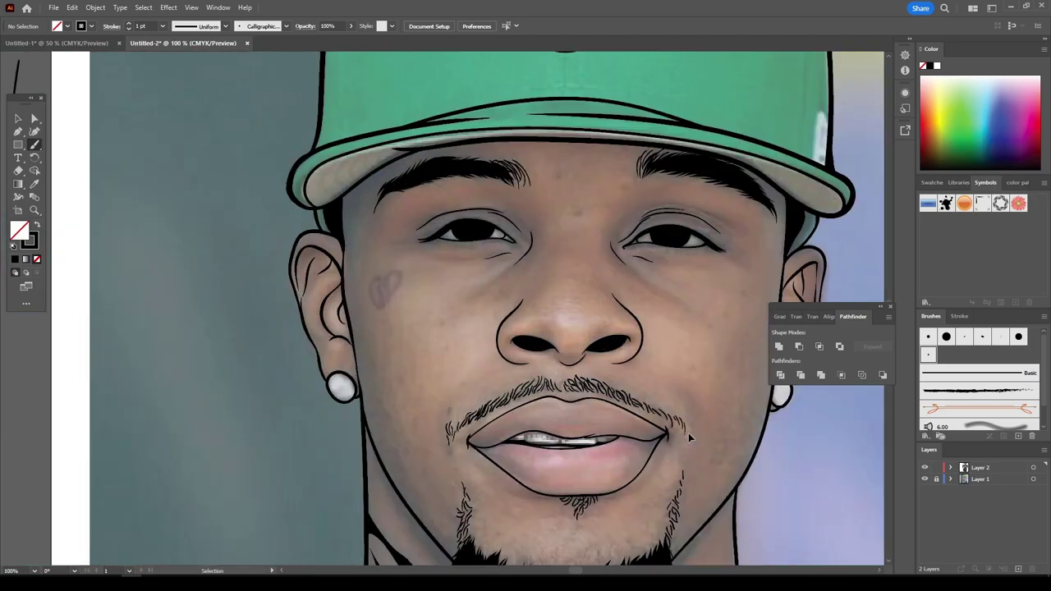
scroll(493, 345, "up", 3)
left_click_drag(446, 293, 427, 429)
left_click_drag(434, 310, 421, 434)
key("ctrl+0")
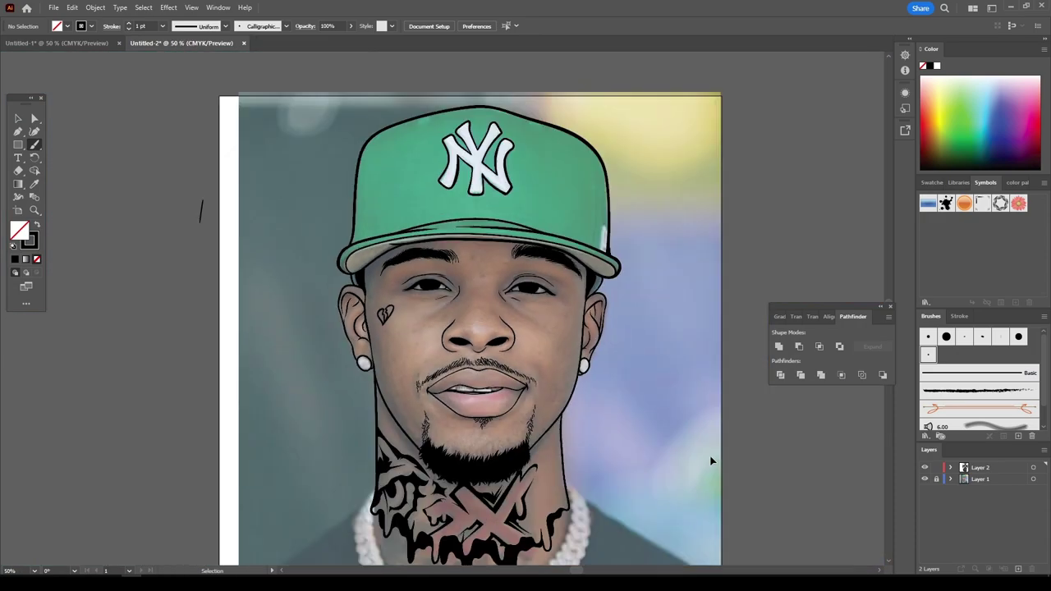
scroll(1003, 273, "down", 3)
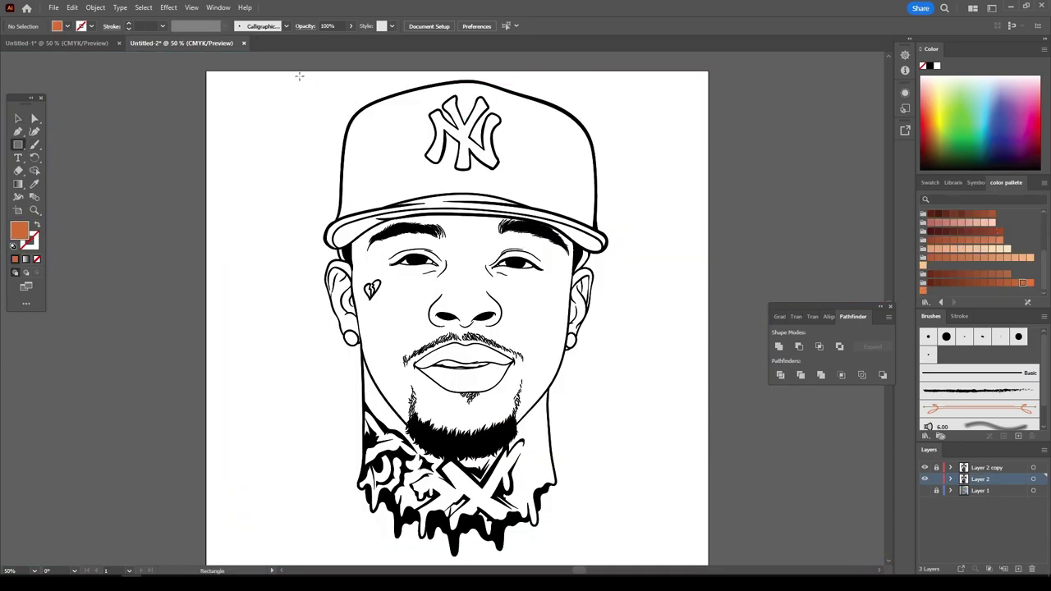
- Draw an orange skin-tone rectangle over the artwork and send it behind the line art
left_click_drag(300, 77, 676, 559)
left_click(1014, 274)
left_click(1017, 284)
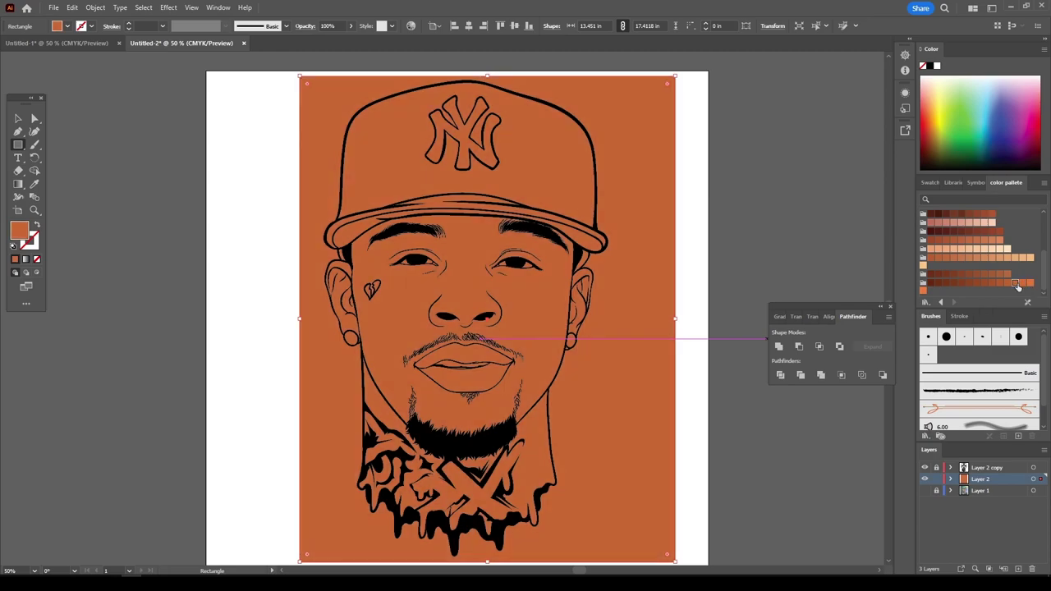
key("v")
right_click(632, 96)
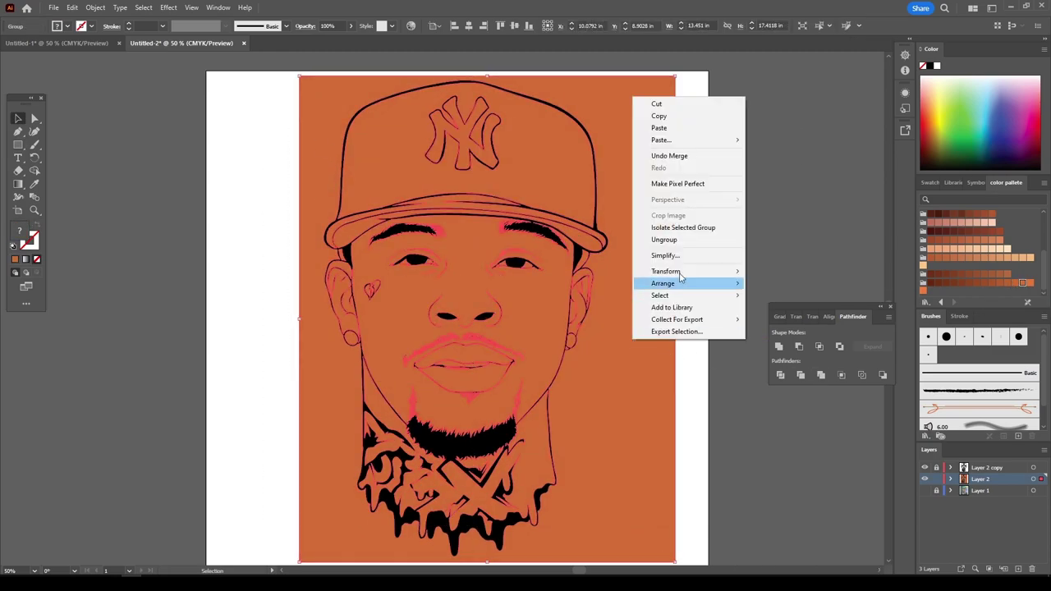
left_click(780, 321)
key("ctrl+shift+a")
- Enter the line-art group in isolation mode and fill the eye whites white
key("ctrl+equal")
key("ctrl+equal")
key("ctrl+equal")
left_click(951, 490)
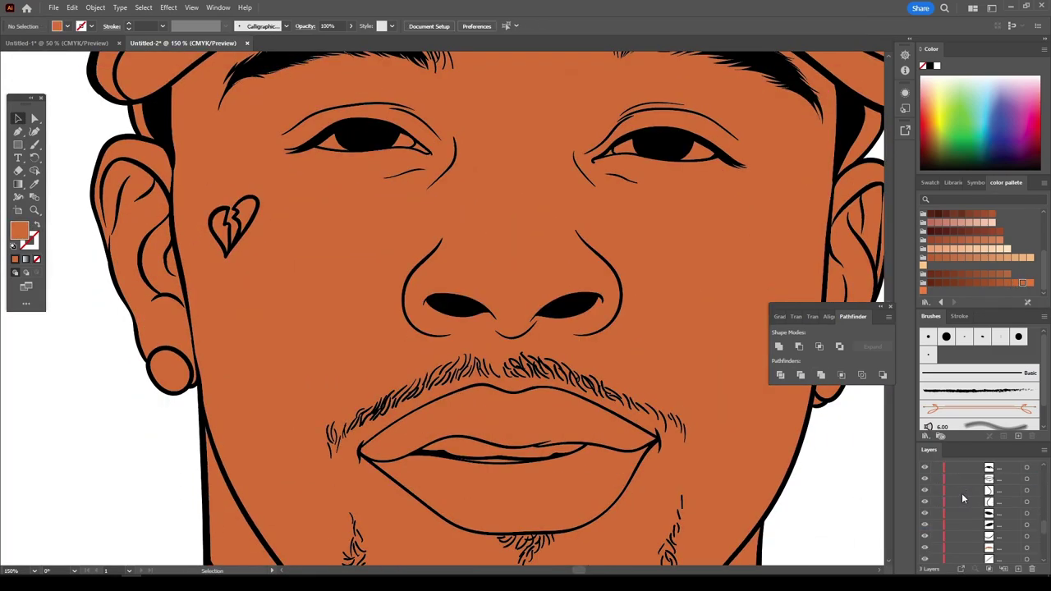
scroll(963, 498, "up", 5)
left_click(951, 479)
key("ctrl+equal")
right_click(705, 96)
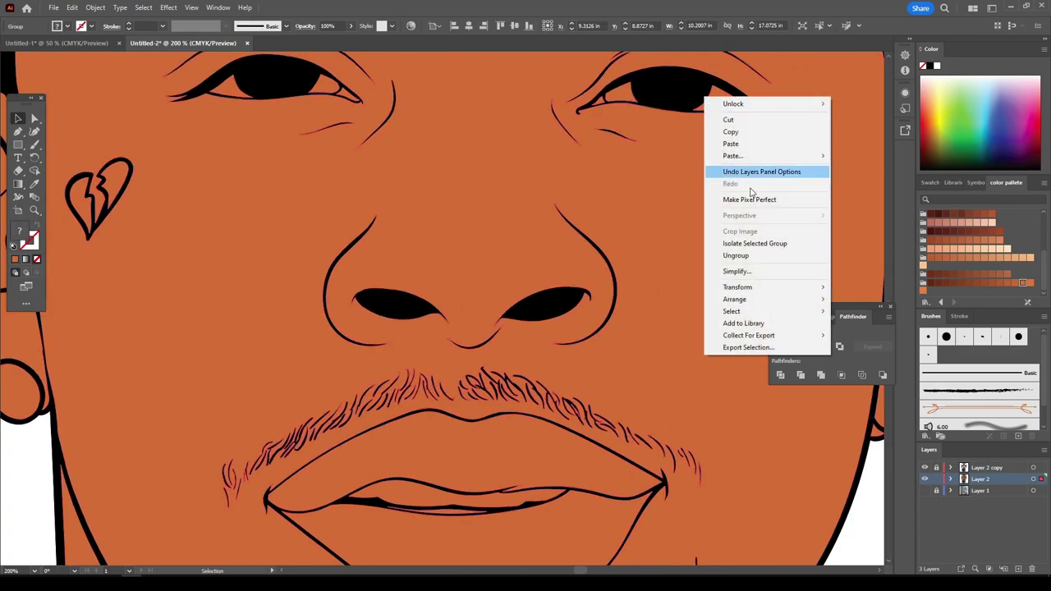
left_click(754, 243)
left_click(602, 101)
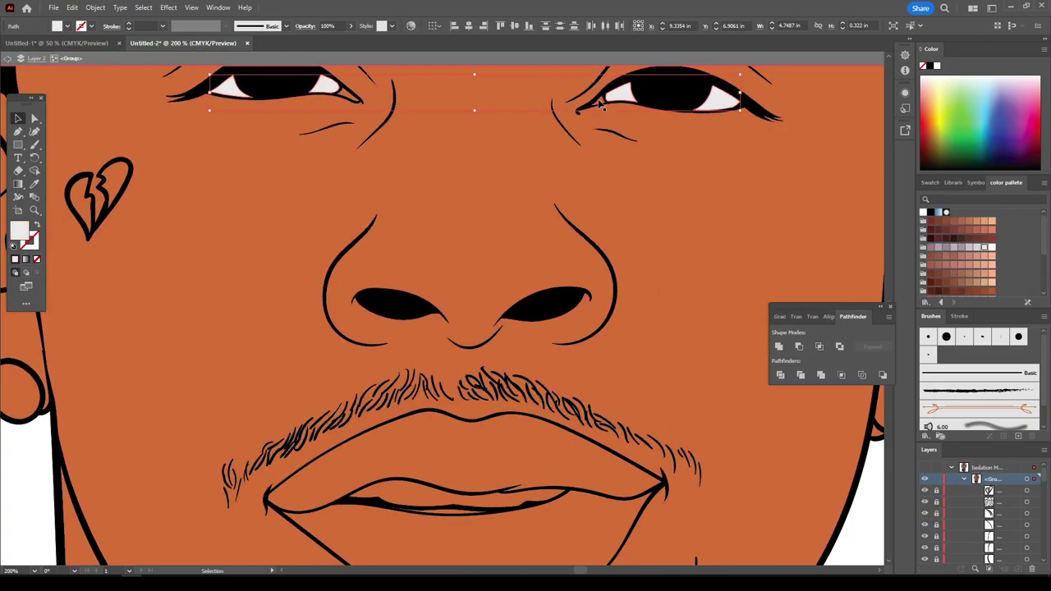
- Fill the lower lip light pink and the upper lip dark red
left_click(491, 469)
left_click(980, 231)
scroll(493, 329, "down", 2)
left_click(460, 394)
left_click(963, 235)
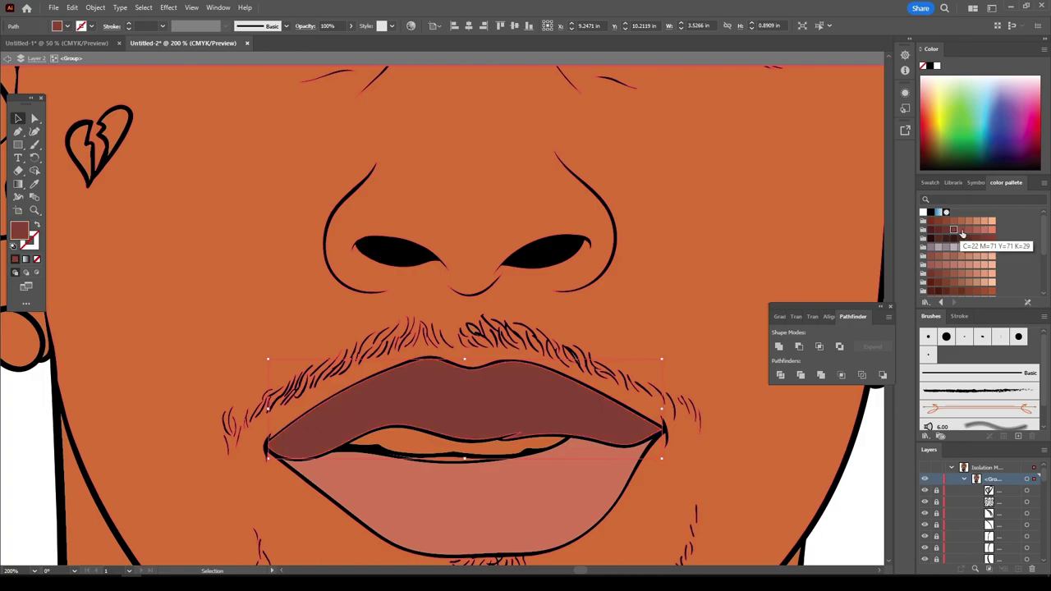
scroll(715, 415, "down", 2)
scroll(263, 394, "down", 2)
- Fill the earrings and teeth with a lavender colour from the Color Picker
left_click(446, 491)
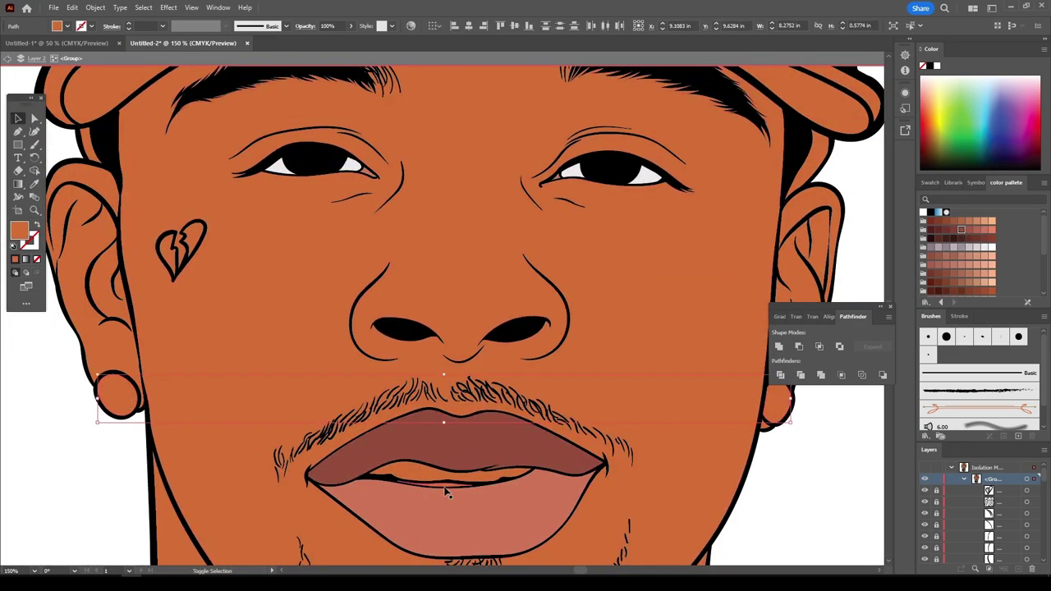
left_click(985, 247)
double_click(924, 64)
left_click(842, 366)
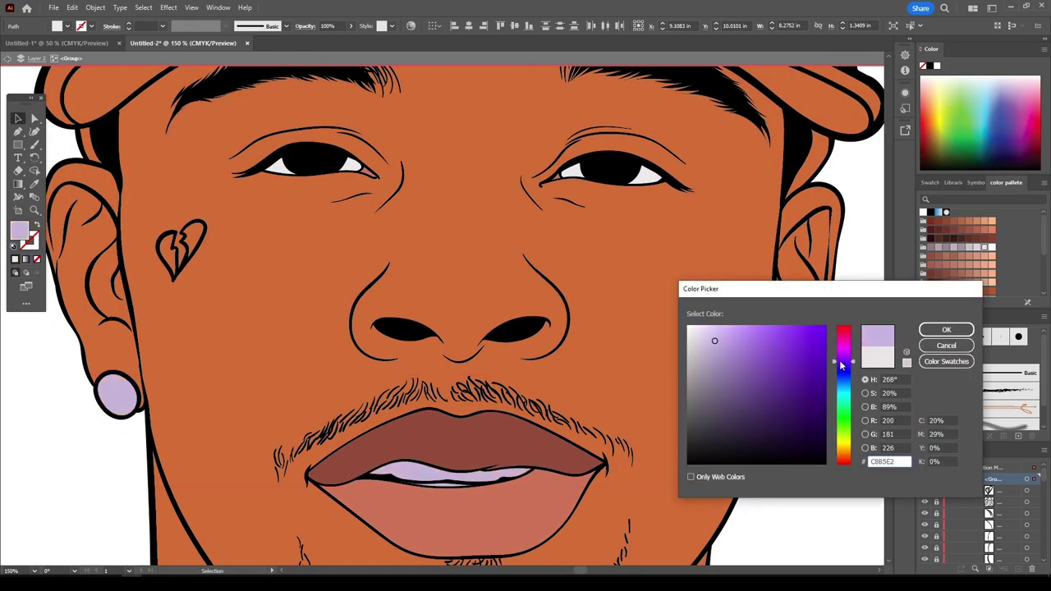
left_click(946, 329)
- Fill the cap green, and the NY logo and cap brim white
key("ctrl+minus")
key("ctrl+minus")
left_click(574, 274)
left_click(963, 136)
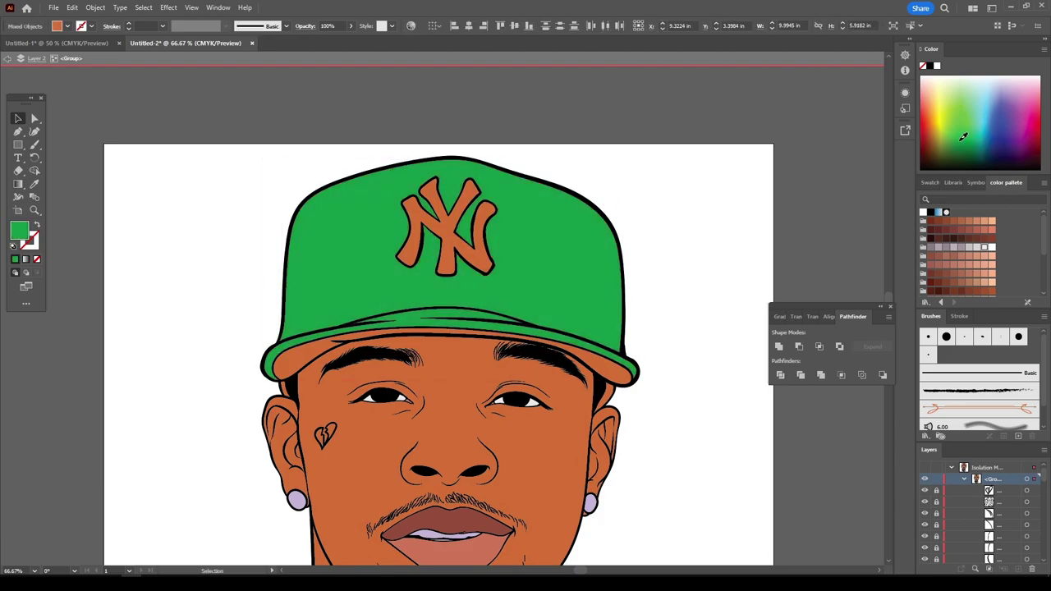
key("ctrl+plus")
left_click(460, 386)
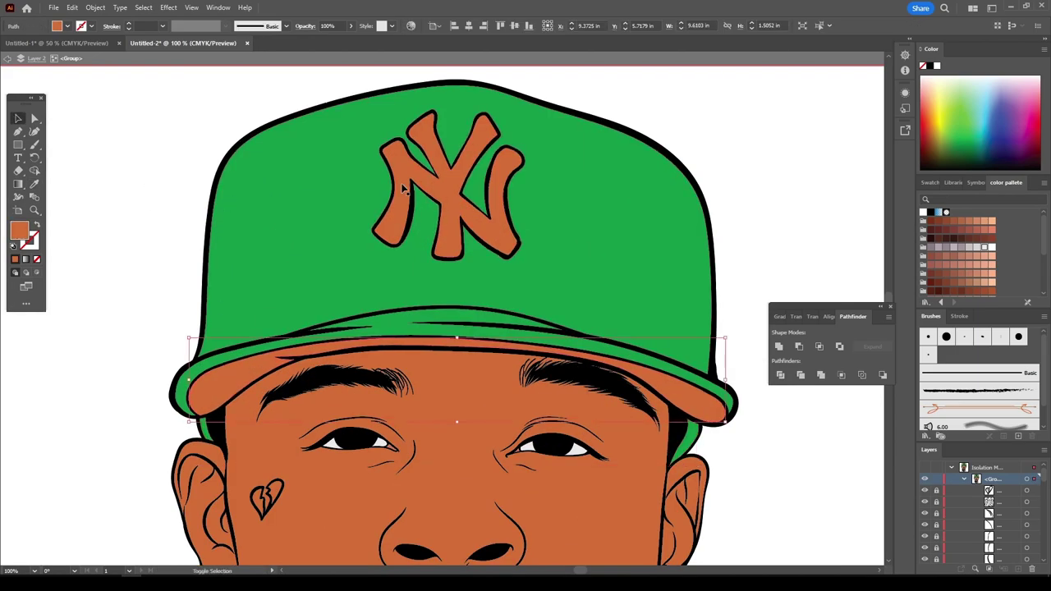
left_click(403, 188, "shift")
left_click(985, 246)
left_click(712, 438)
key("ctrl+minus")
key("ctrl+minus")
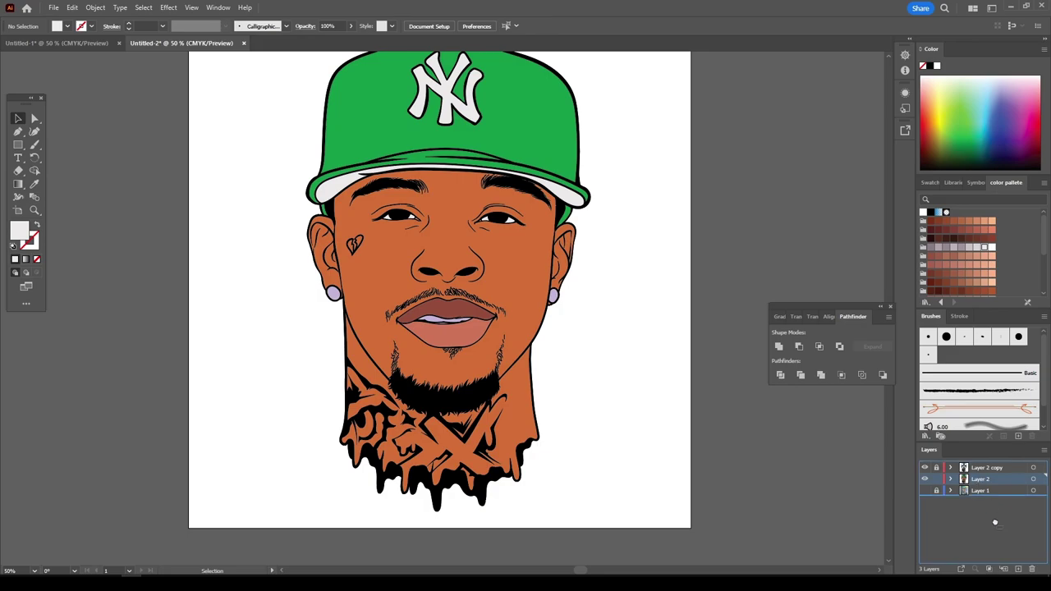
left_click(1019, 568)
- Choose a darker orange fill for shading on the shading layer
key("ctrl+plus")
key("y")
left_click(992, 272)
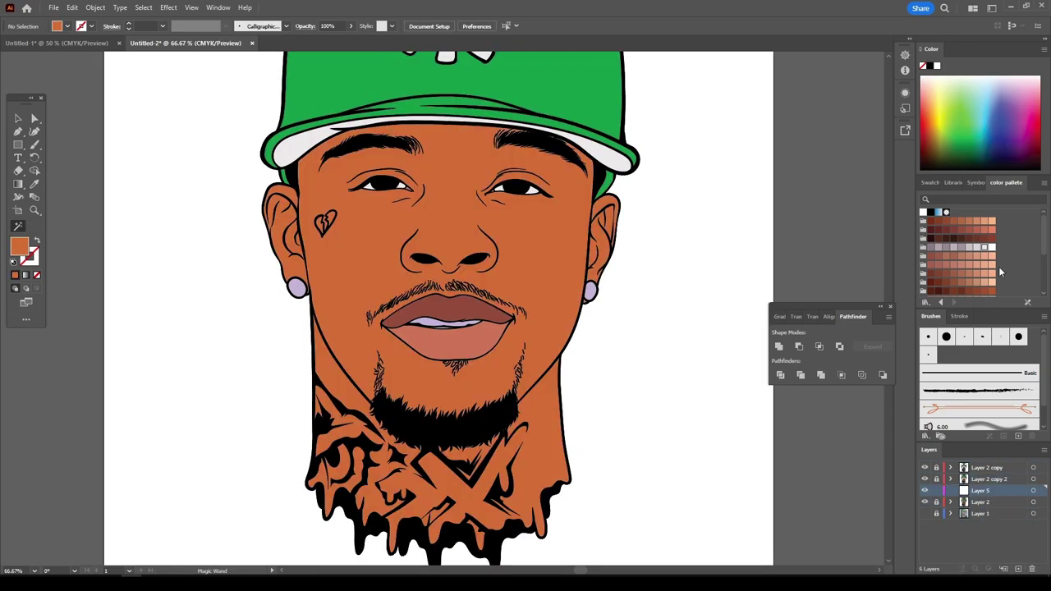
scroll(1000, 272, "down", 3)
left_click(1007, 283)
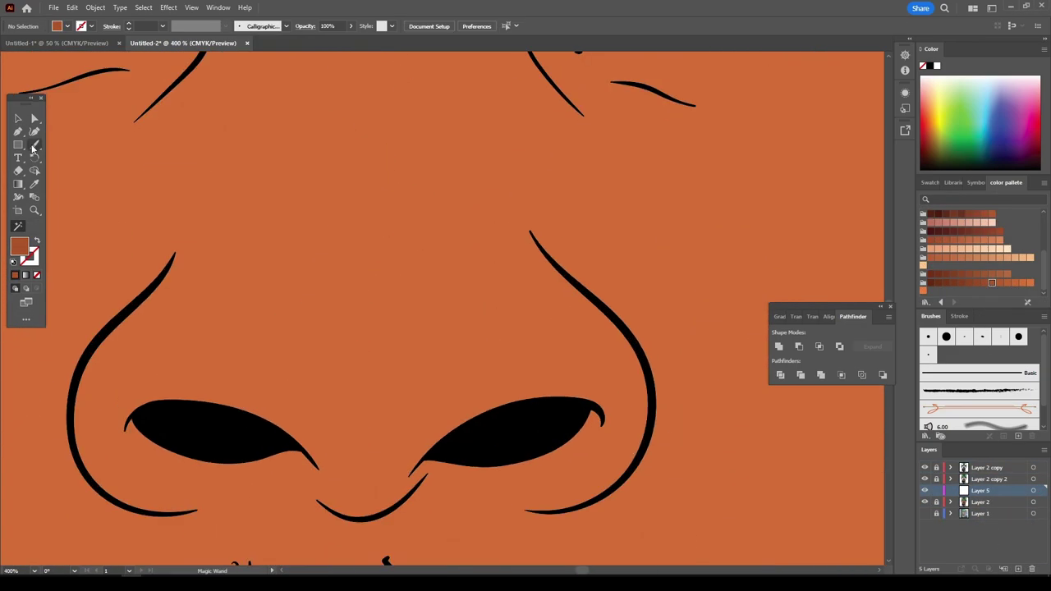
key("n")
- Draw shadow shapes under the nose and around both nostrils with the Pencil
left_click_drag(265, 436, 369, 518)
left_click_drag(435, 405, 431, 396)
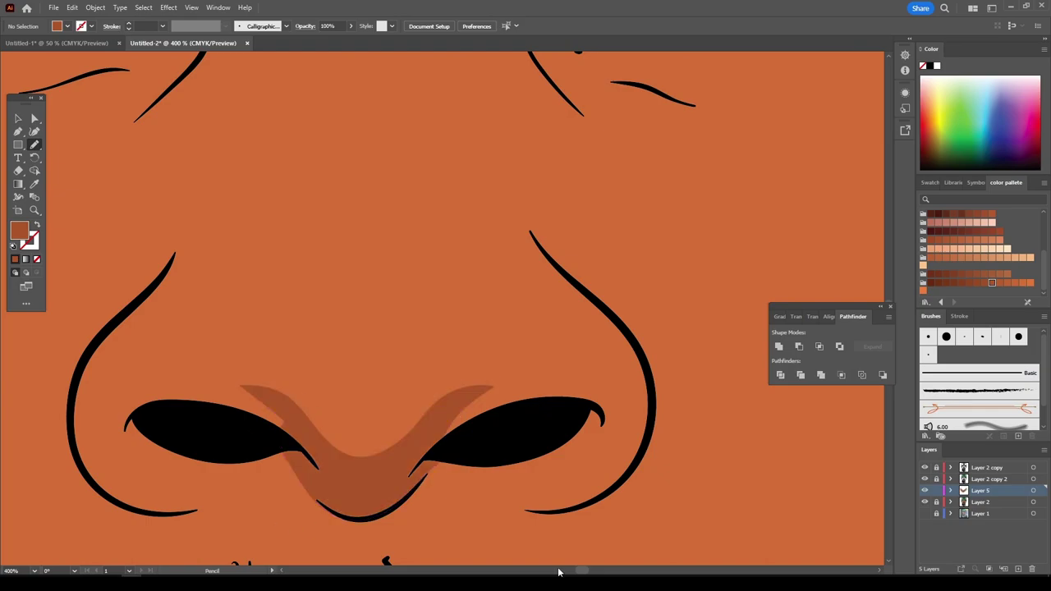
scroll(435, 403, "down", 3)
left_click_drag(463, 364, 423, 399)
left_click_drag(598, 296, 535, 398)
scroll(535, 399, "left", 3)
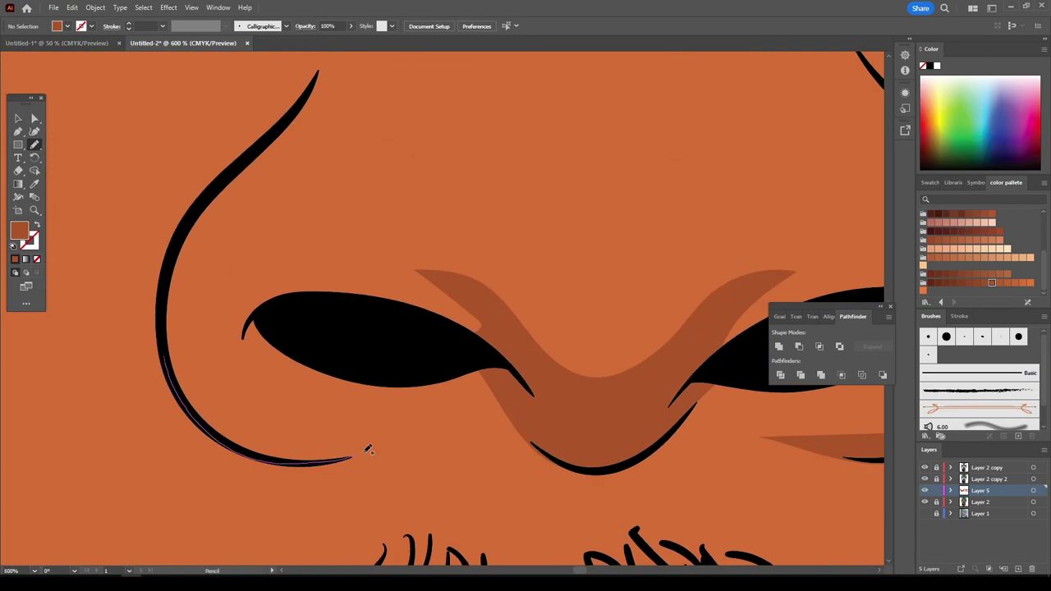
mouse_move(369, 450)
left_mouse_down()
mouse_move(246, 345)
mouse_move(287, 350)
left_mouse_up()
- Add darker shadows along the side of the nose
key("ctrl+1")
key("ctrl+equal")
key("ctrl+equal")
key("ctrl+equal")
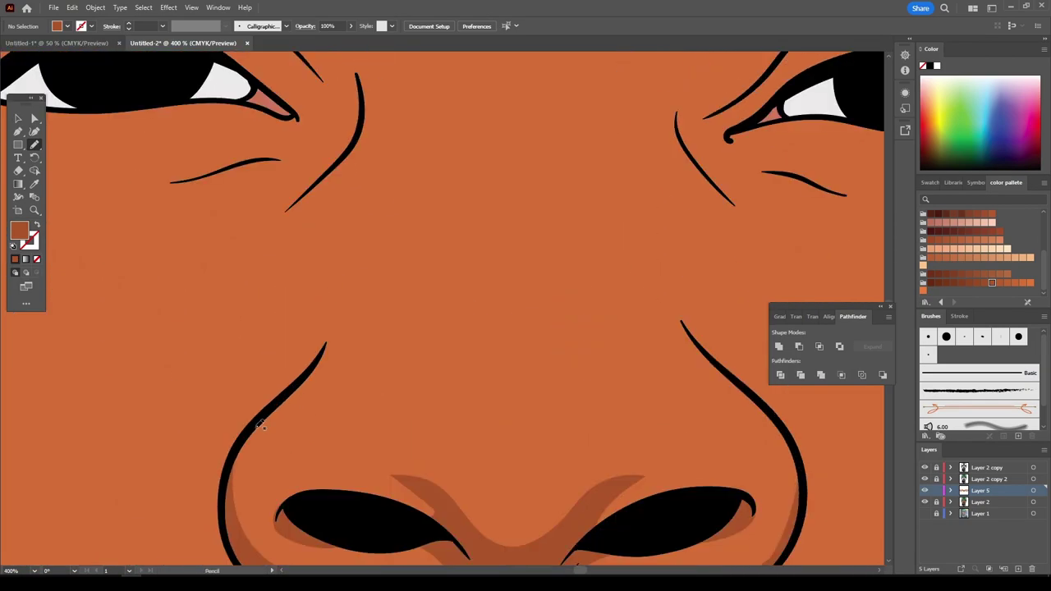
left_click_drag(400, 199, 401, 201)
key("ctrl+1")
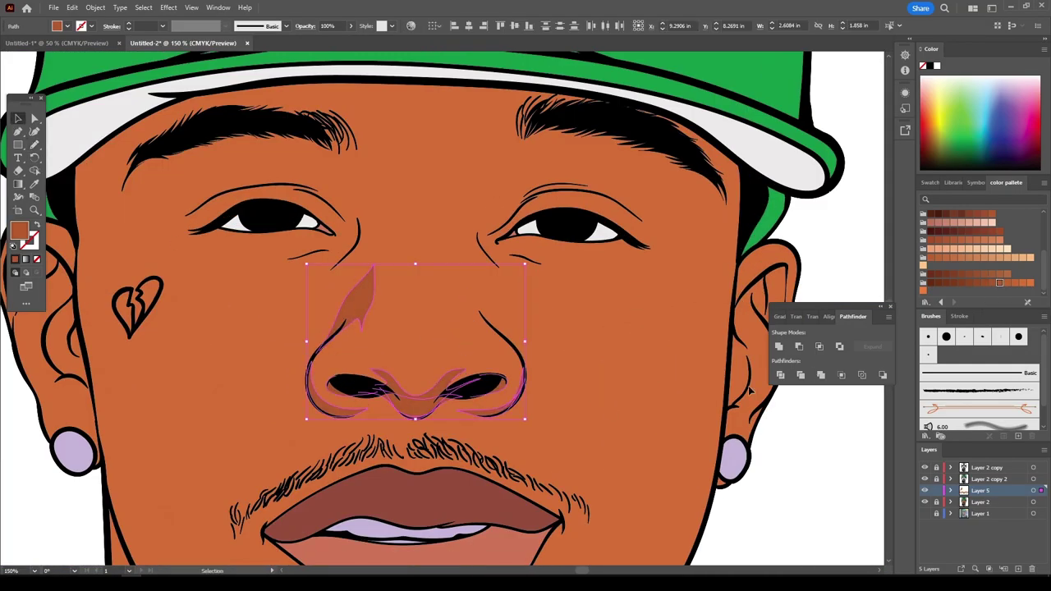
left_click_drag(304, 246, 539, 422)
left_click_drag(571, 364, 572, 365)
scroll(722, 457, "up", 4)
scroll(486, 333, "right", 2)
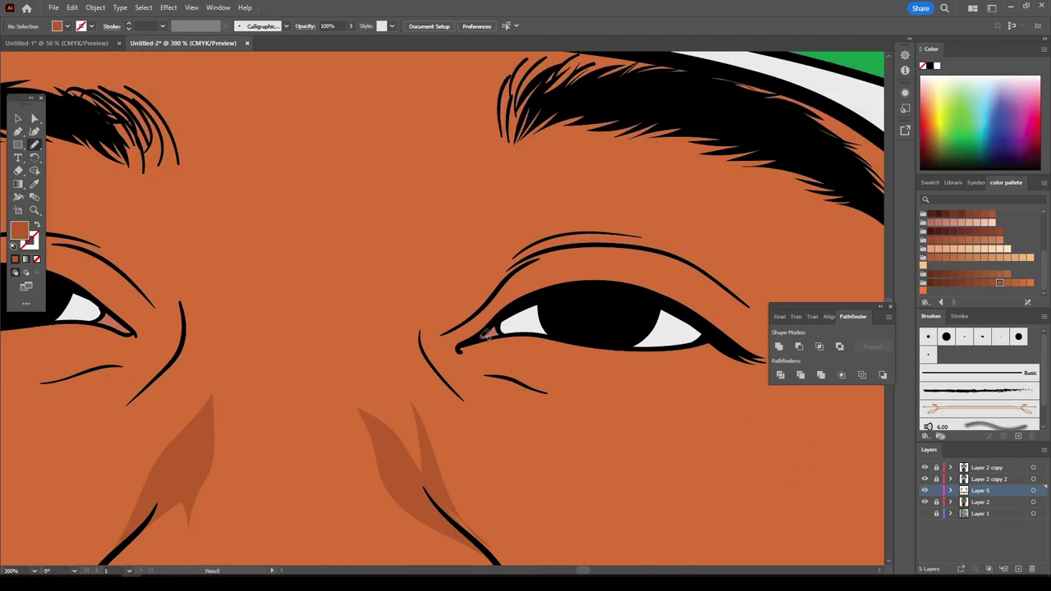
- Shade beneath the eyes, between the eyes and along the left eyebrow
left_click_drag(627, 402, 628, 404)
key("ctrl+1")
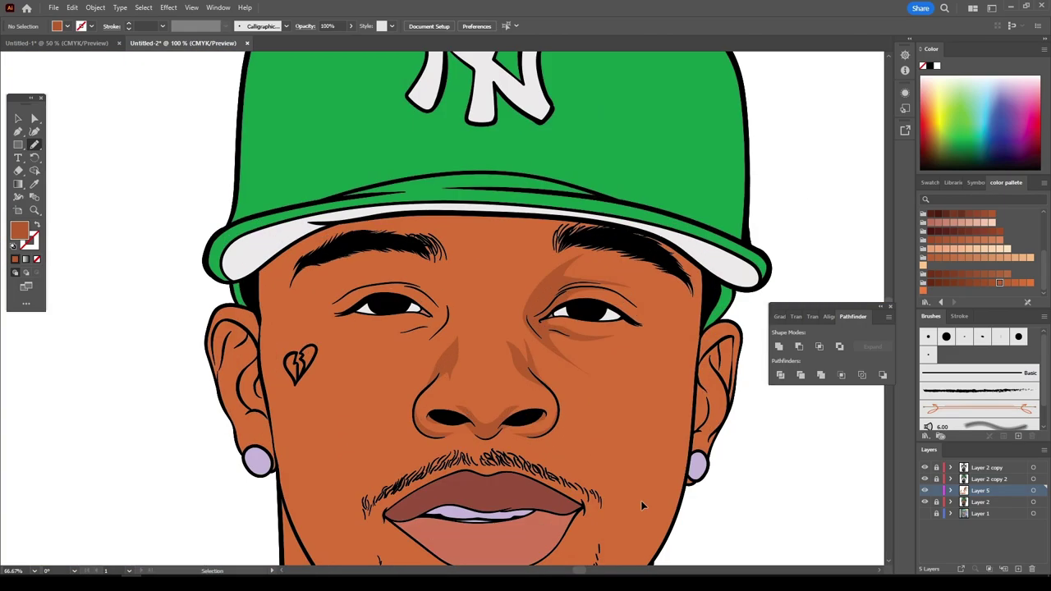
key("ctrl+equal")
left_click_drag(429, 419, 440, 364)
left_click_drag(361, 409, 362, 406)
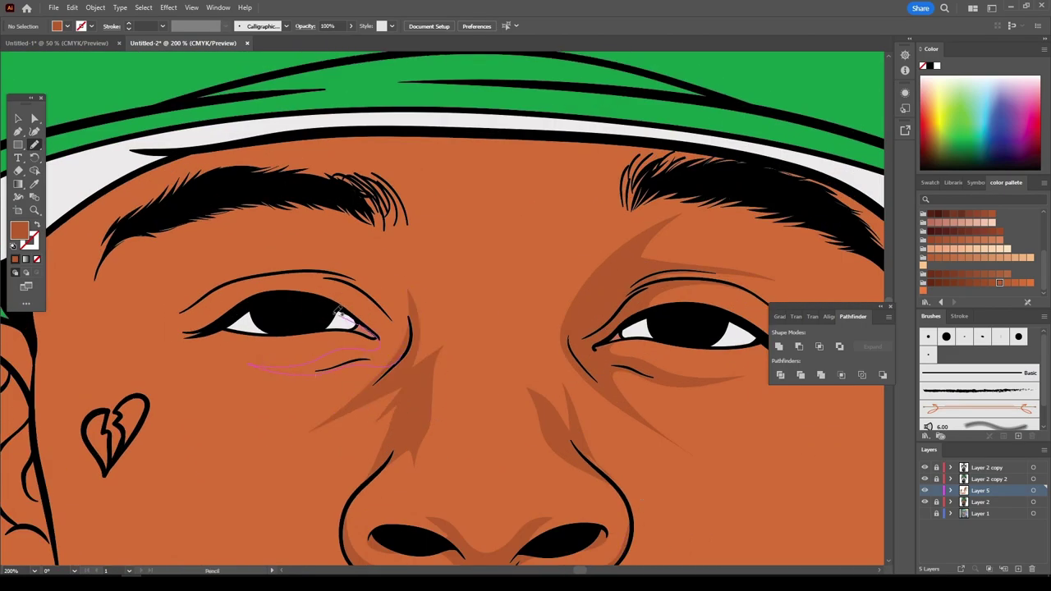
key("ctrl+0")
key("ctrl+equal")
key("ctrl+equal")
key("ctrl+equal")
left_click_drag(190, 160, 339, 199)
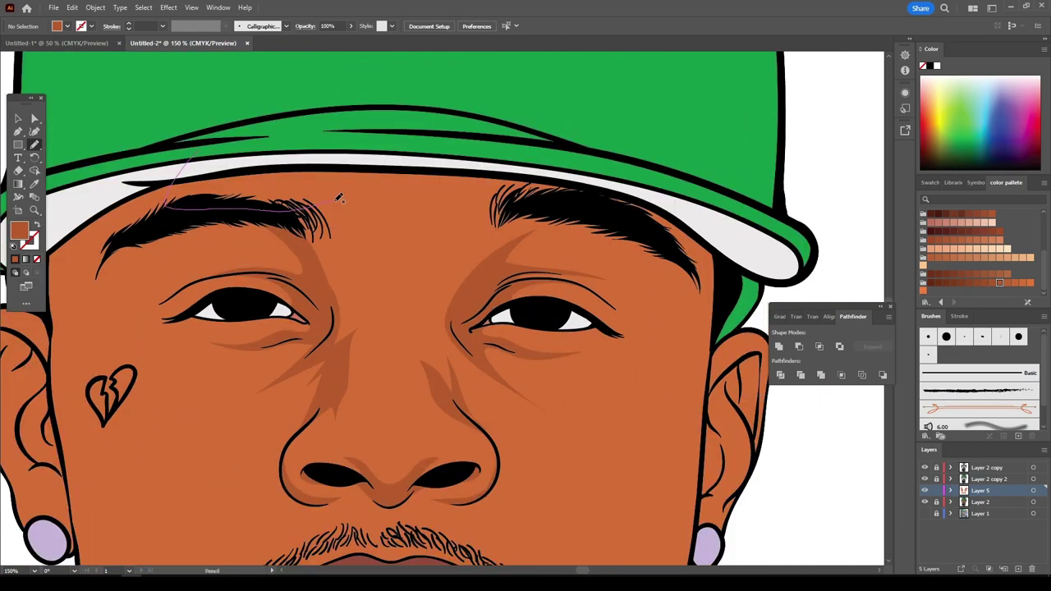
left_click_drag(301, 121, 247, 139)
key("ctrl+minus")
key("ctrl+0")
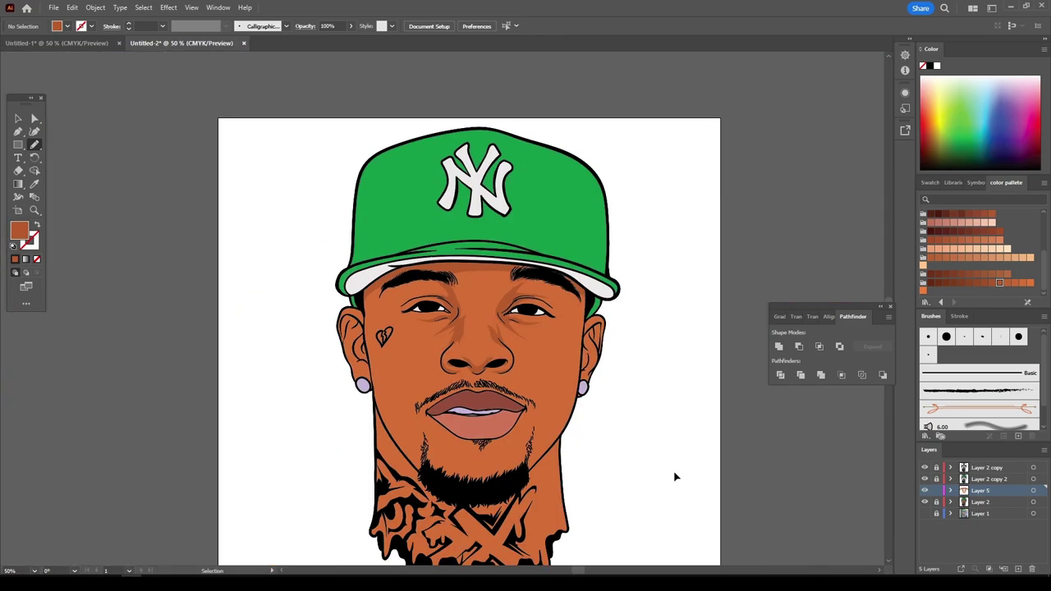
- Add shading around the chin and along the eye
key("ctrl+equal")
key("ctrl+equal")
key("ctrl+equal")
left_click_drag(359, 447, 358, 449)
key("ctrl+minus")
key("ctrl+minus")
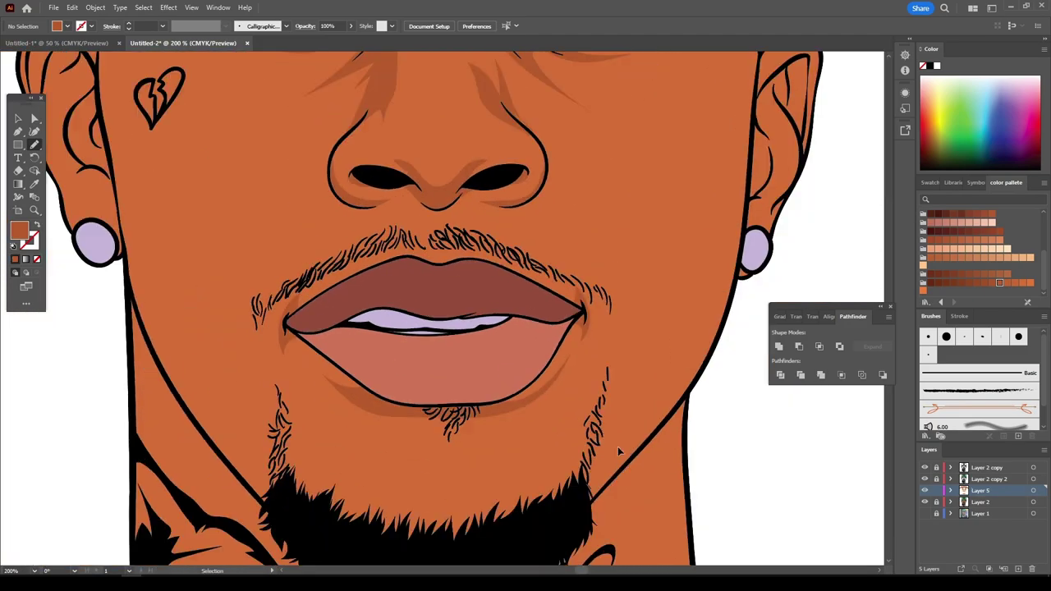
key("ctrl+minus")
key("ctrl+equal")
key("ctrl+equal")
key("ctrl+equal")
mouse_move(253, 268)
left_mouse_down()
mouse_move(348, 253)
mouse_move(473, 288)
left_mouse_up()
key("ctrl+minus")
key("ctrl+minus")
key("ctrl+0")
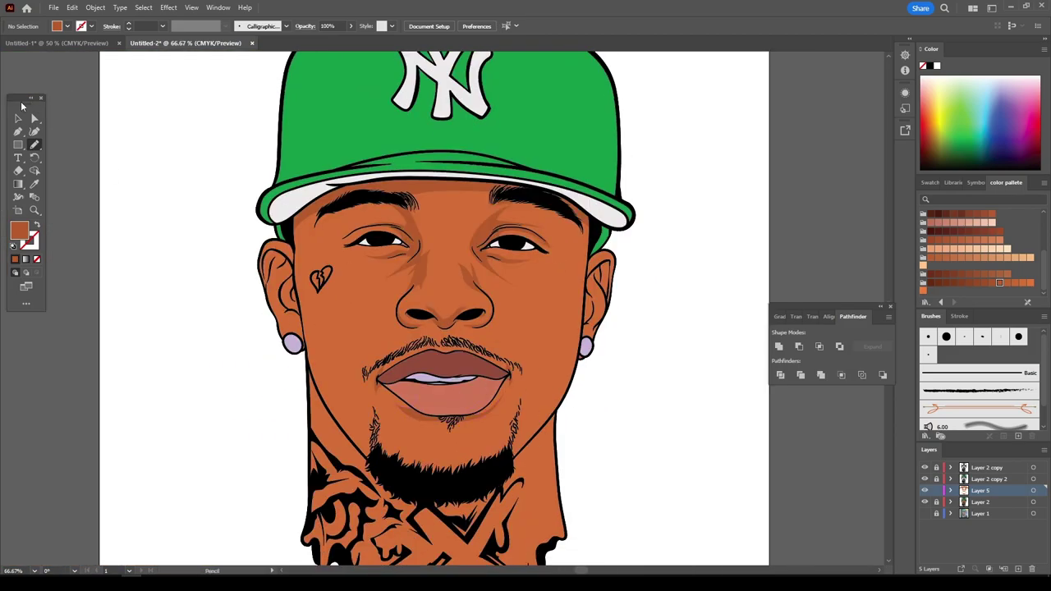
- Draw dark shading strokes inside the ear
key("a")
key("ctrl+equal")
key("ctrl+equal")
key("ctrl+equal")
key("n")
left_click_drag(442, 404, 444, 494)
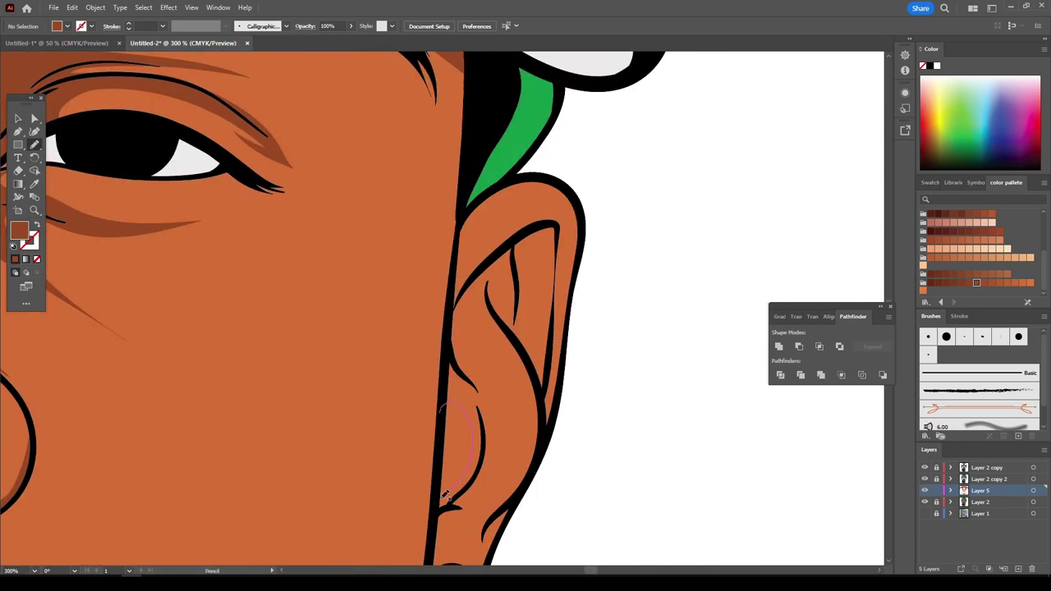
left_click_drag(542, 263, 544, 261)
scroll(394, 429, "left", 10)
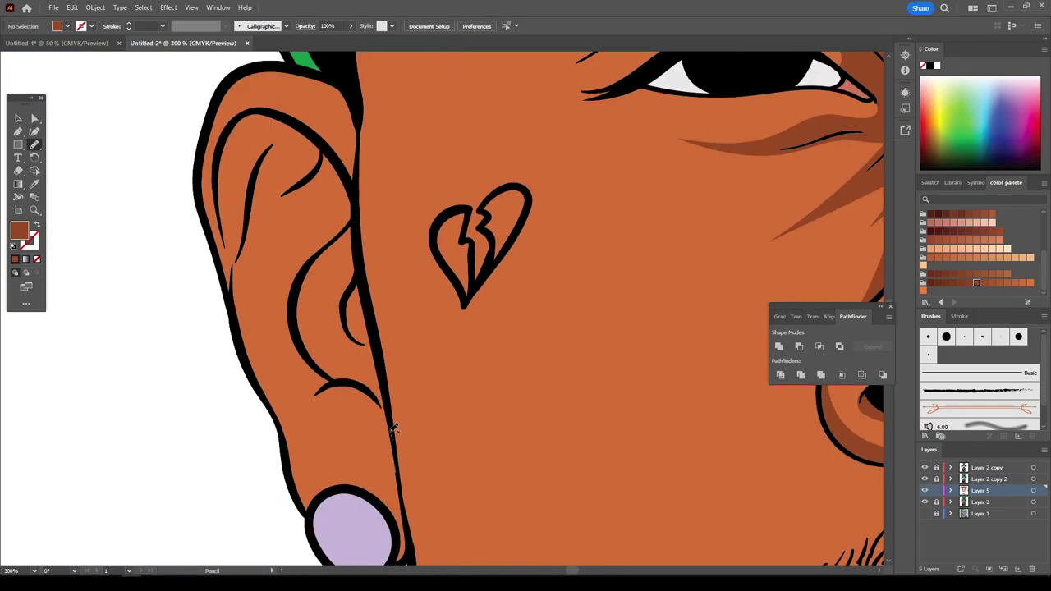
left_click_drag(333, 274, 335, 275)
key("ctrl+0")
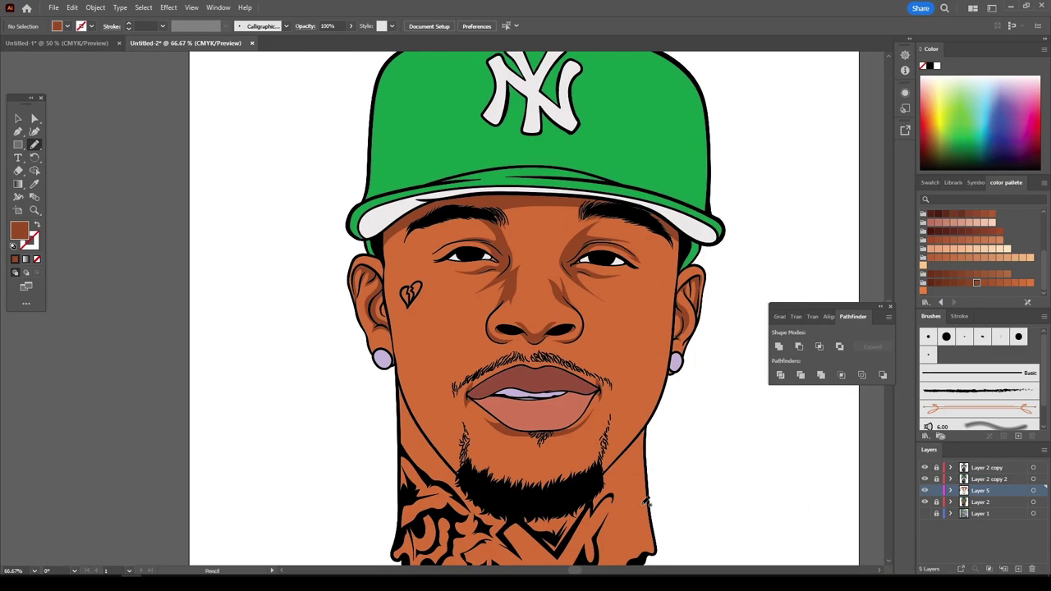
- Shade the side of the neck, then add a new layer for highlights
scroll(645, 450, "up", 3)
left_click_drag(781, 209, 779, 205)
key("ctrl+0")
scroll(657, 509, "up", 3)
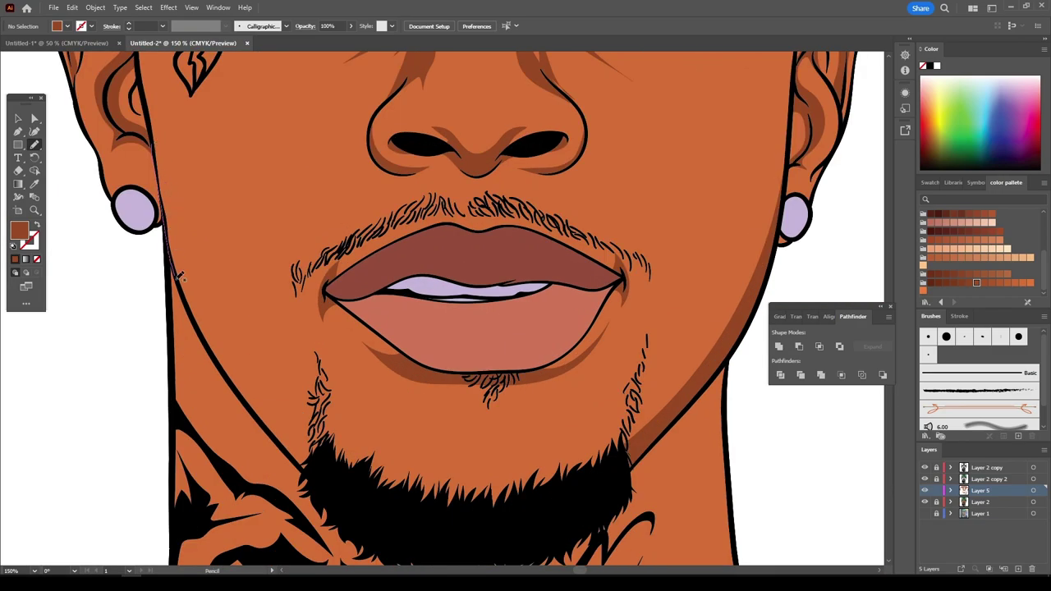
scroll(720, 203, "down", 3)
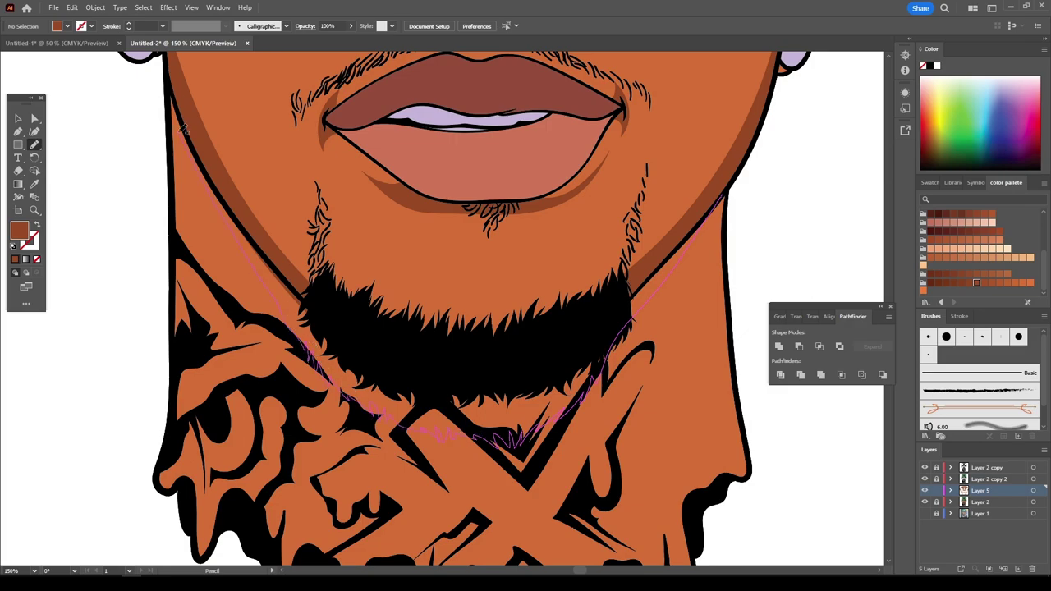
key("ctrl+0")
scroll(448, 376, "up", 2)
key("ctrl+l")
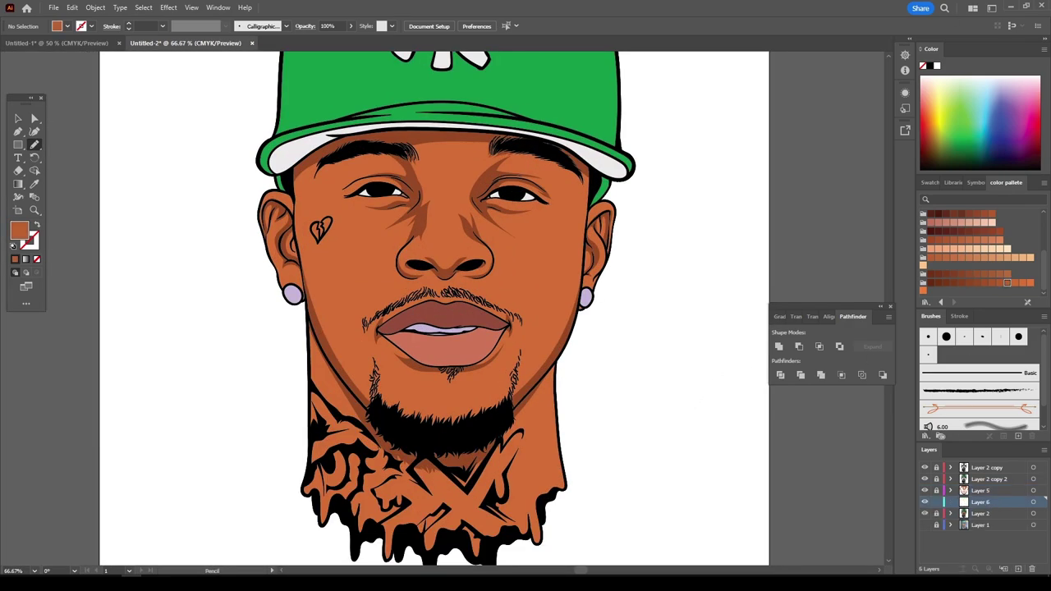
- Pencil lighter highlight strokes along the nose's right side and bridge
scroll(469, 221, "up", 4)
left_click_drag(565, 395, 497, 362)
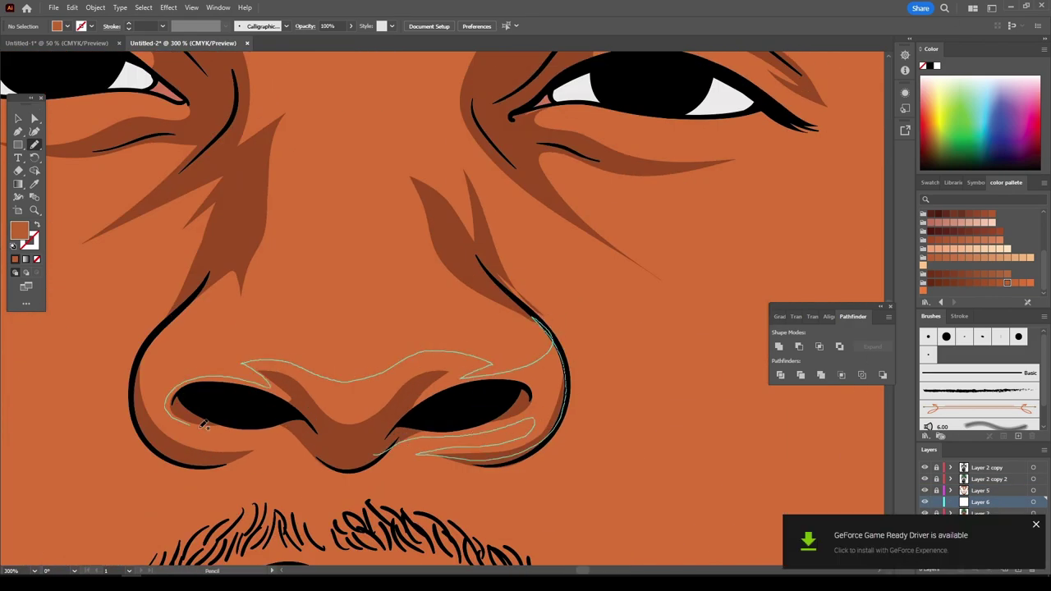
scroll(156, 426, "up", 2)
left_click_drag(255, 297, 254, 297)
left_click_drag(556, 427, 461, 365)
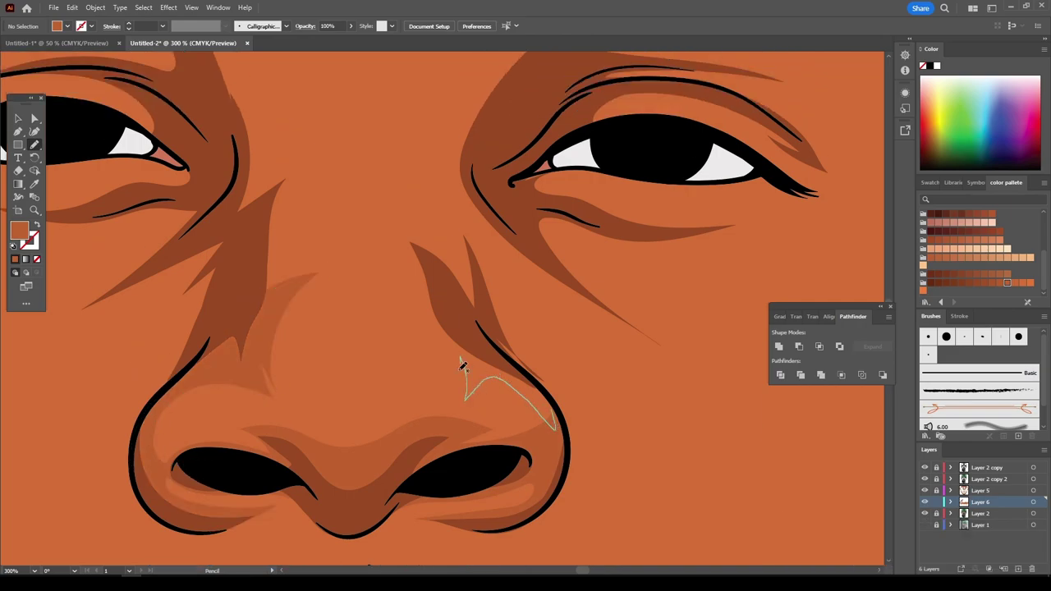
key("ctrl+0")
scroll(364, 317, "up", 5)
left_click_drag(263, 418, 320, 379)
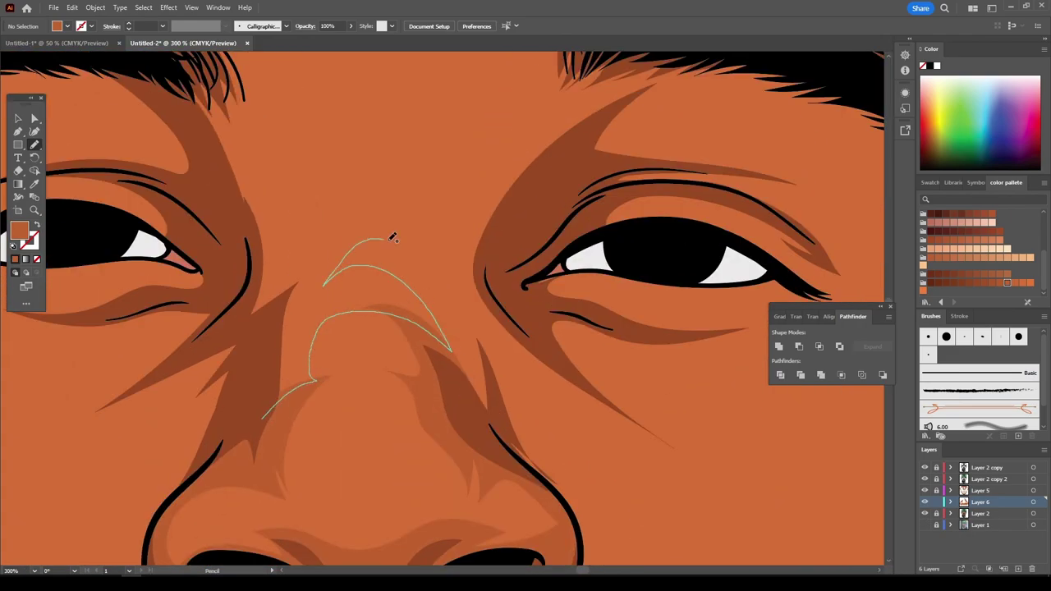
scroll(393, 238, "down", 3)
left_click_drag(258, 176, 446, 341)
scroll(618, 454, "down", 3)
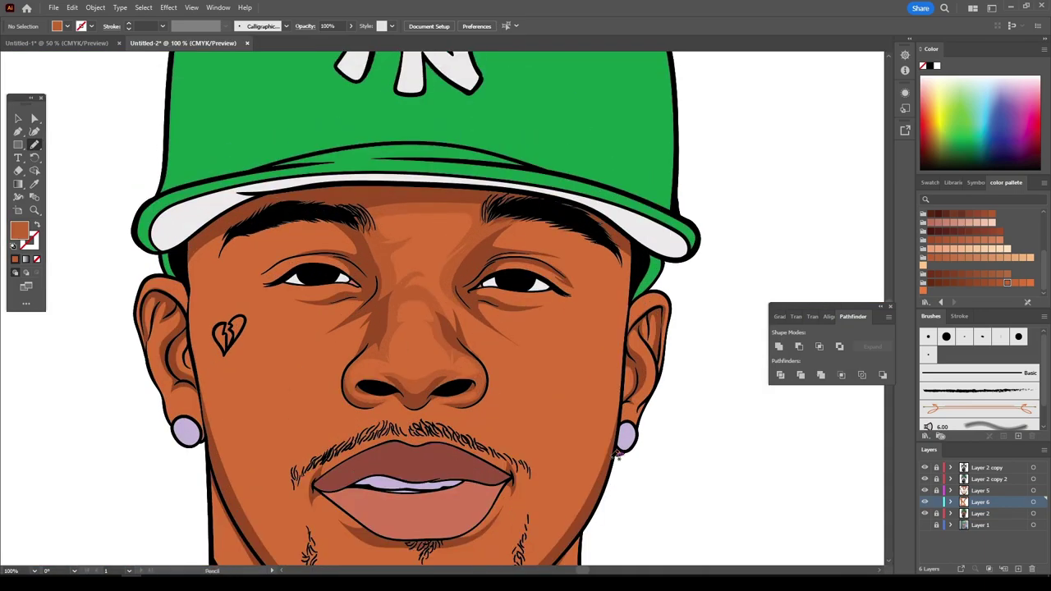
scroll(387, 282, "up", 5)
scroll(653, 521, "down", 3)
scroll(441, 395, "up", 2)
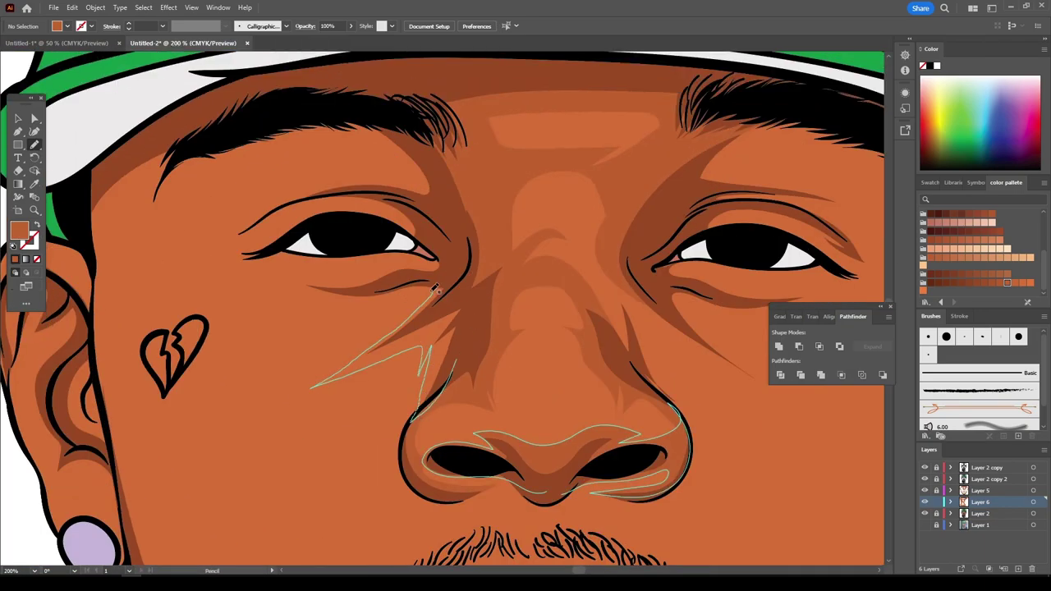
scroll(300, 244, "down", 3)
scroll(321, 292, "up", 3)
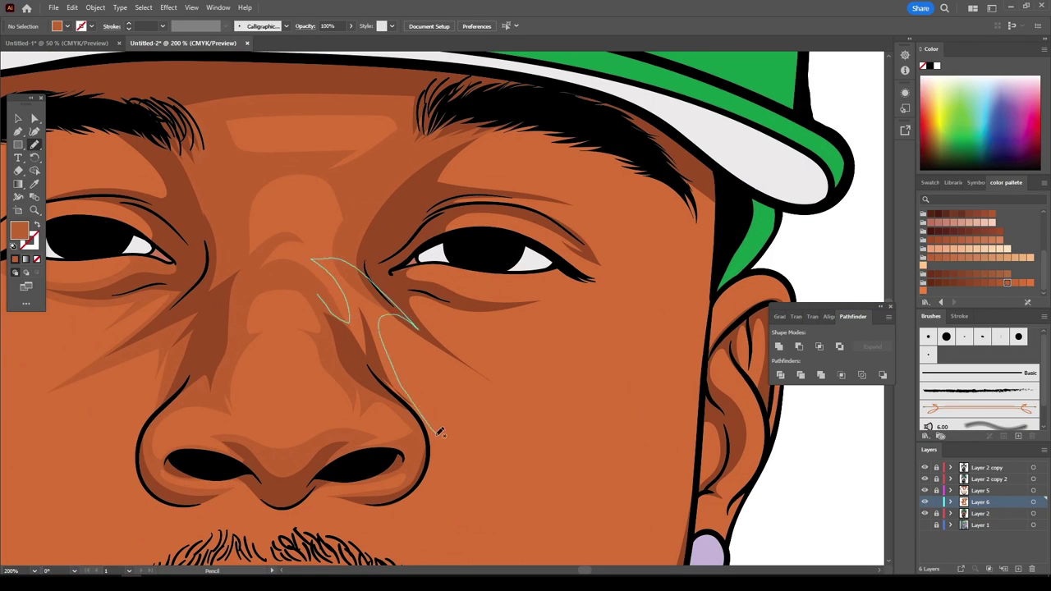
left_click_drag(441, 433, 441, 432)
- Add highlights beside the eye and mouth, along the jaw, on the cheek and at the chin
left_click_drag(394, 304, 425, 309)
left_click_drag(442, 257, 443, 259)
scroll(577, 453, "down", 4)
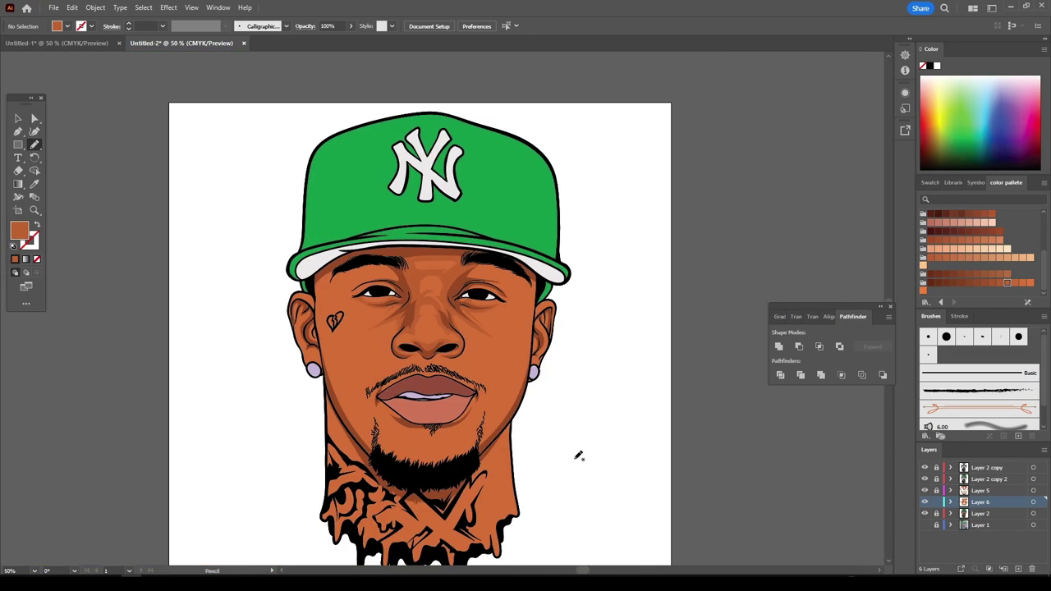
scroll(626, 481, "up", 3)
left_click_drag(543, 326, 543, 327)
scroll(542, 326, "down", 3)
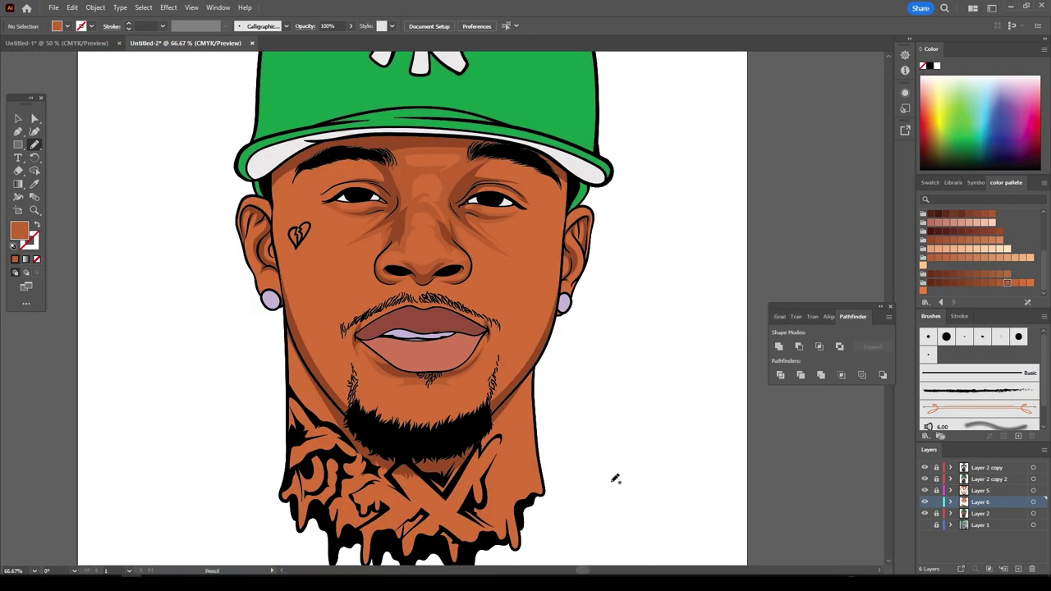
scroll(519, 483, "up", 2)
left_click_drag(449, 517, 519, 483)
left_click_drag(322, 464, 322, 464)
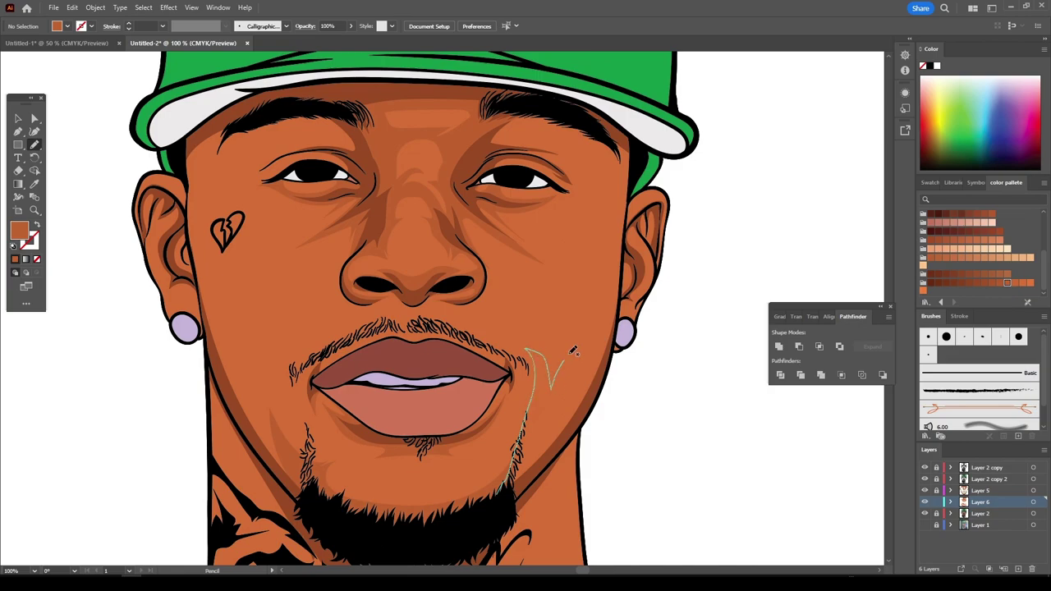
left_click_drag(614, 346, 614, 347)
scroll(614, 347, "down", 3)
scroll(353, 501, "up", 3)
left_click_drag(353, 501, 385, 480)
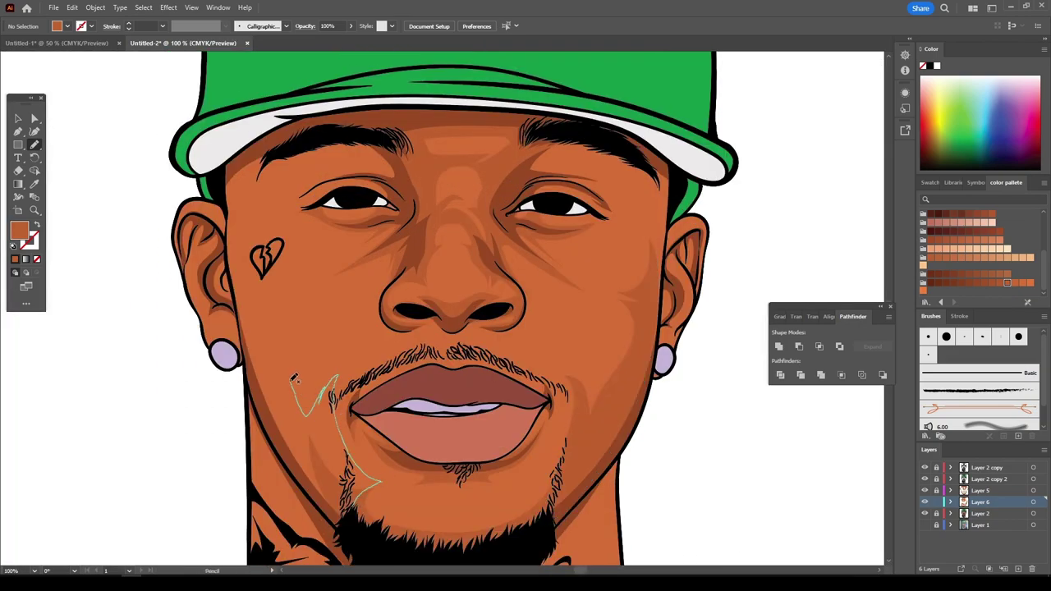
left_click_drag(294, 377, 247, 205)
scroll(622, 510, "down", 2)
scroll(570, 430, "up", 1)
- Select all the highlight paths to review them, then deselect
key("v")
key("ctrl+a")
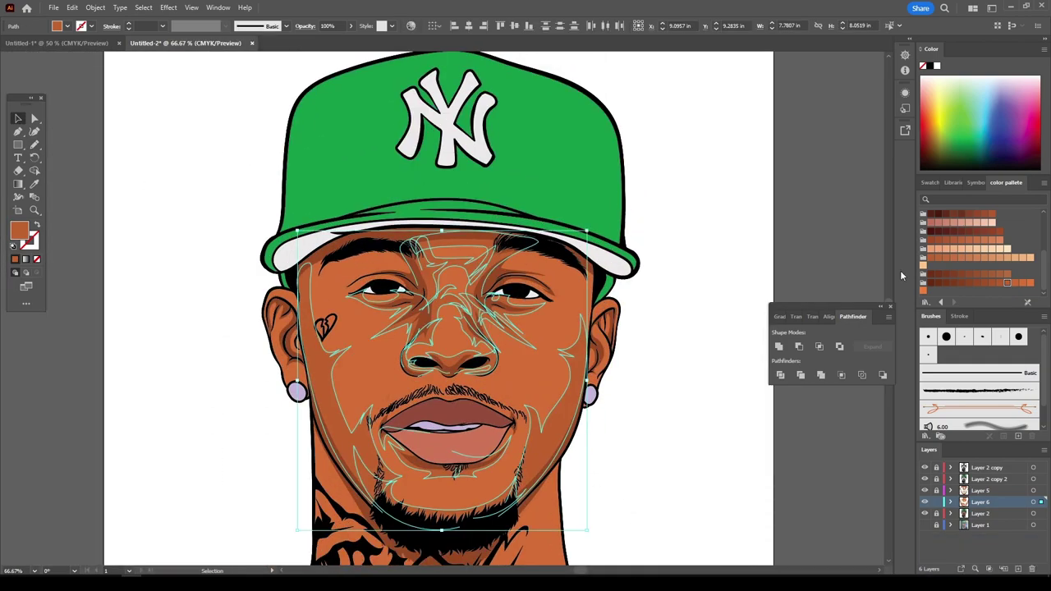
key("ctrl+shift+a")
scroll(699, 411, "down", 2)
scroll(250, 217, "up", 2)
- Draw more highlights on the neck, beard, under the eye, by the chin, left of the lips and under the nose
key("n")
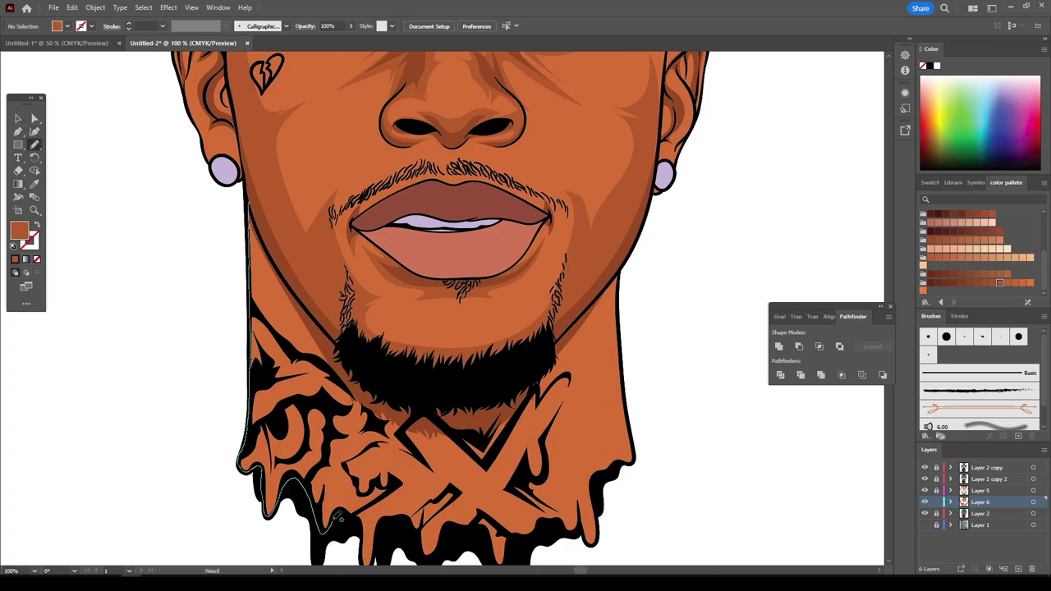
left_click_drag(337, 517, 337, 518)
scroll(394, 345, "up", 2)
left_click_drag(361, 338, 417, 300)
scroll(529, 315, "down", 4)
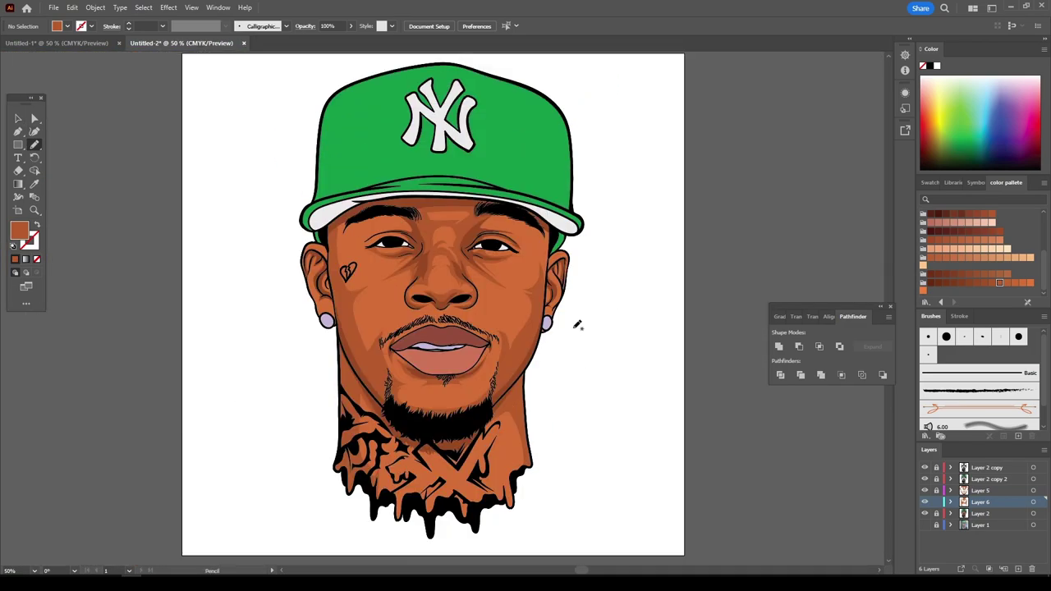
scroll(362, 246, "up", 5)
left_click_drag(435, 213, 347, 210)
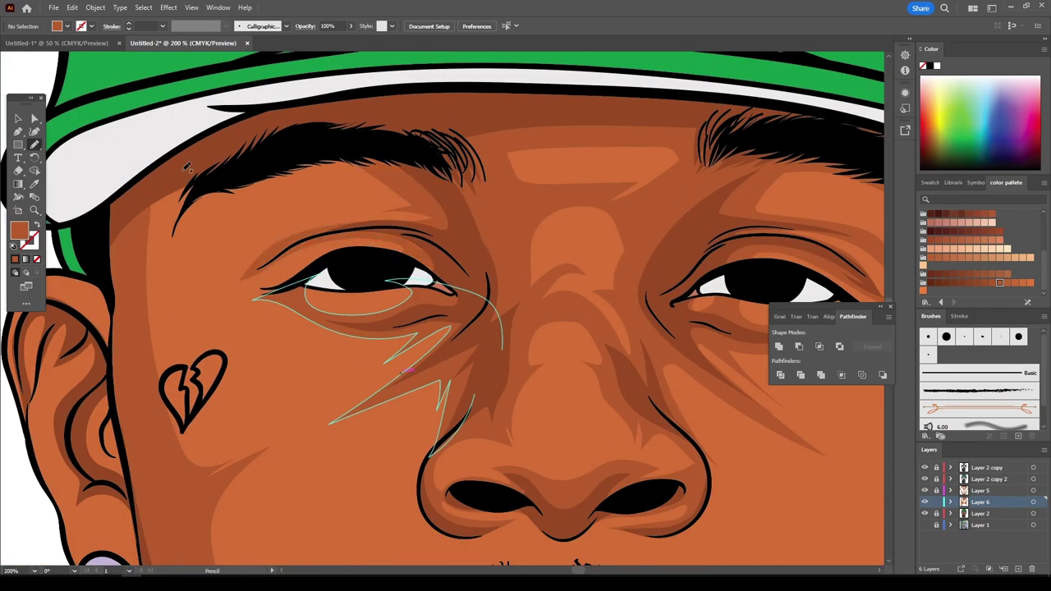
scroll(399, 247, "down", 3)
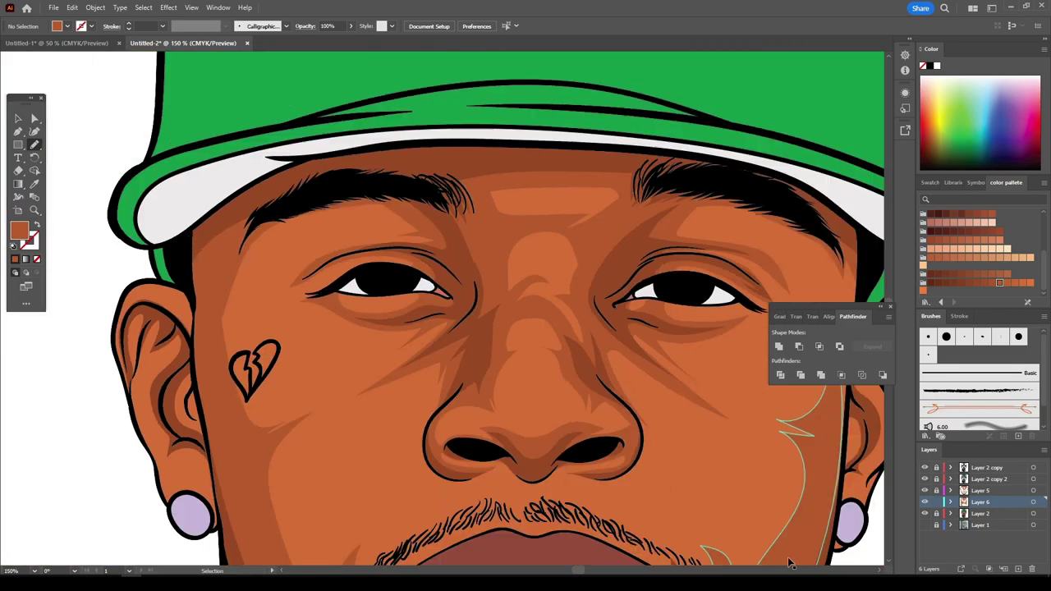
scroll(653, 486, "down", 3)
scroll(652, 486, "up", 2)
left_click_drag(478, 426, 567, 362)
left_click_drag(246, 296, 226, 329)
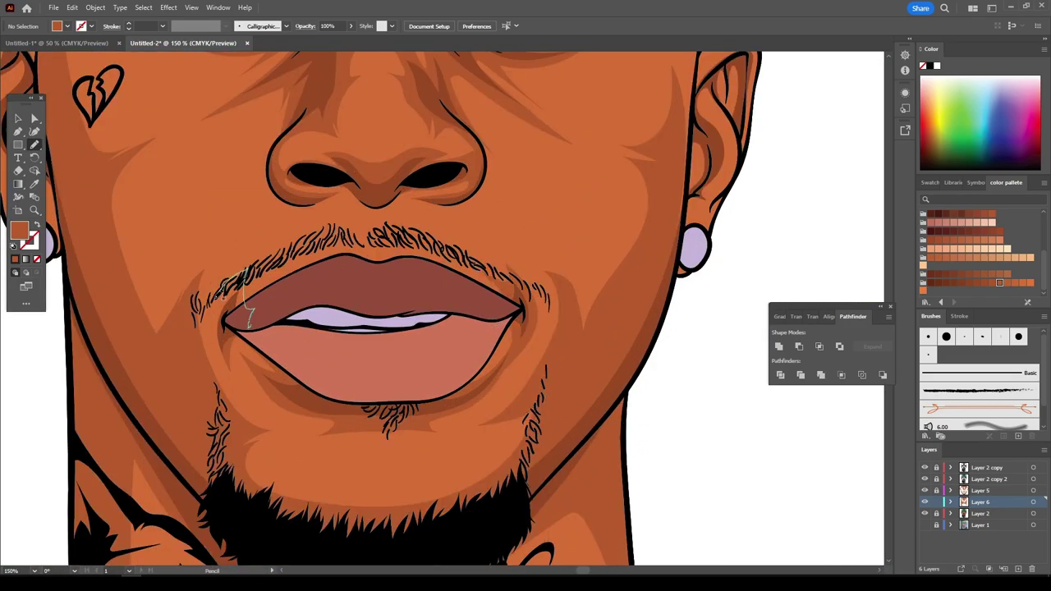
scroll(410, 329, "down", 3)
scroll(411, 329, "up", 4)
left_click_drag(339, 321, 293, 343)
scroll(293, 342, "down", 3)
- On a new layer, draw a thin highlight along the nose's right side and a light arc on the nose
key("ctrl+l")
scroll(672, 405, "up", 4)
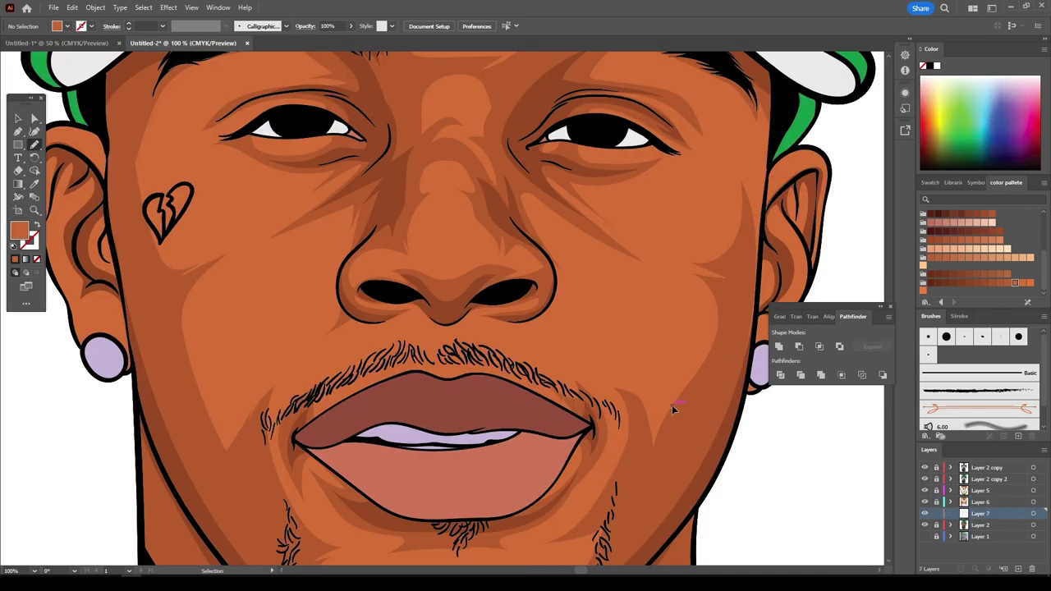
left_click_drag(632, 362, 538, 239)
scroll(345, 271, "up", 2)
left_click_drag(370, 361, 493, 300)
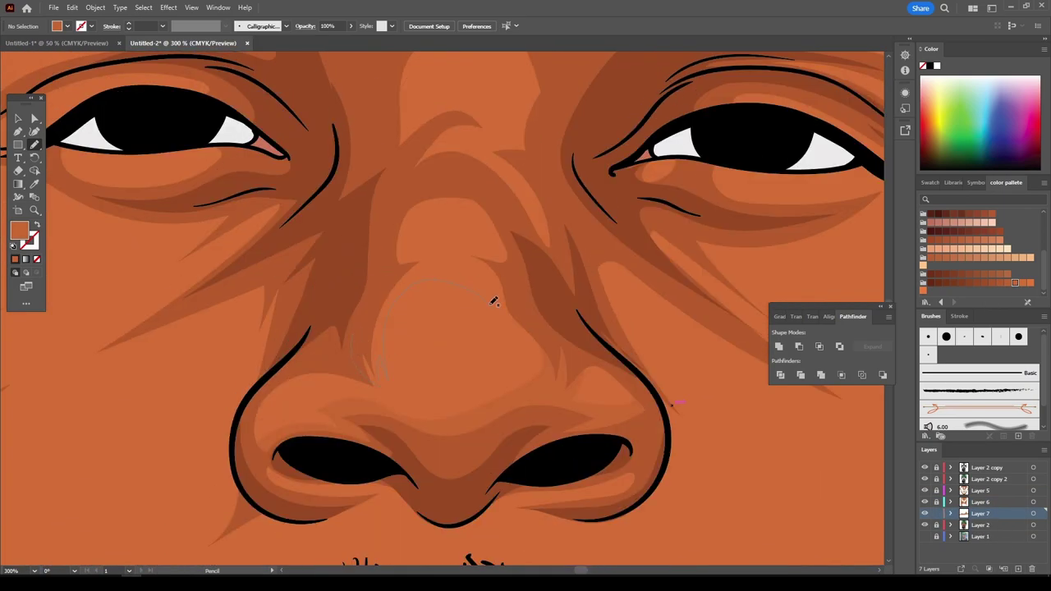
- Zoom out to review the highlights across the whole artboard
scroll(364, 250, "up", 3)
scroll(831, 495, "down", 3)
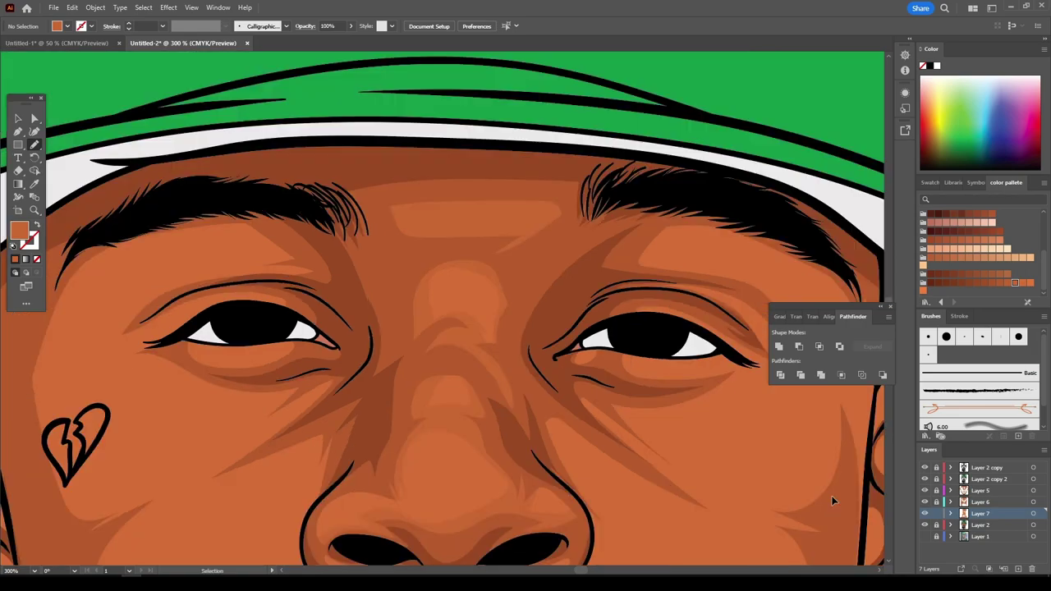
scroll(668, 474, "down", 3)
scroll(367, 491, "up", 3)
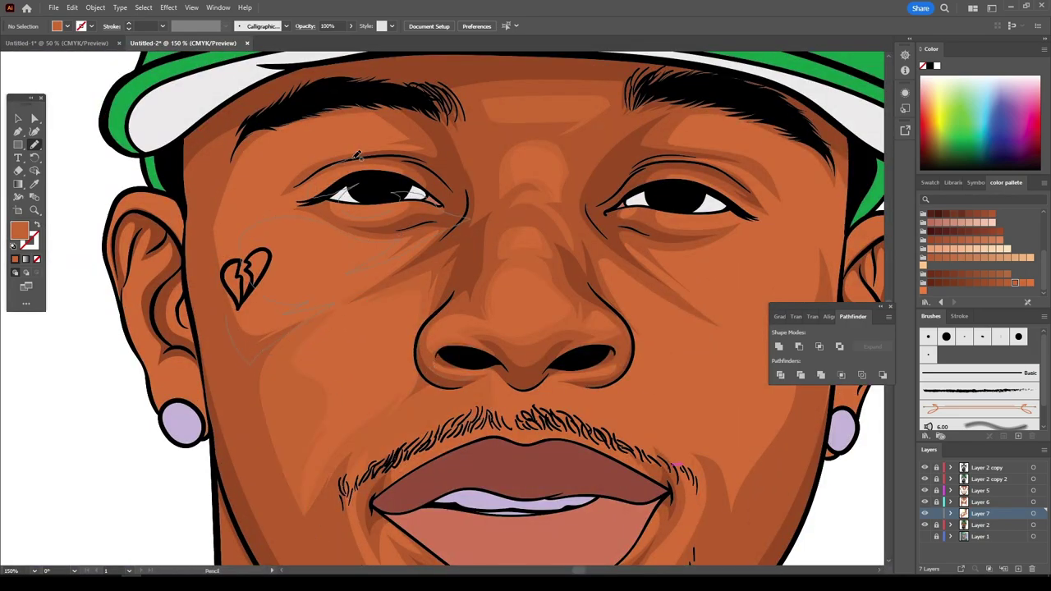
scroll(287, 125, "down", 3)
scroll(342, 511, "up", 3)
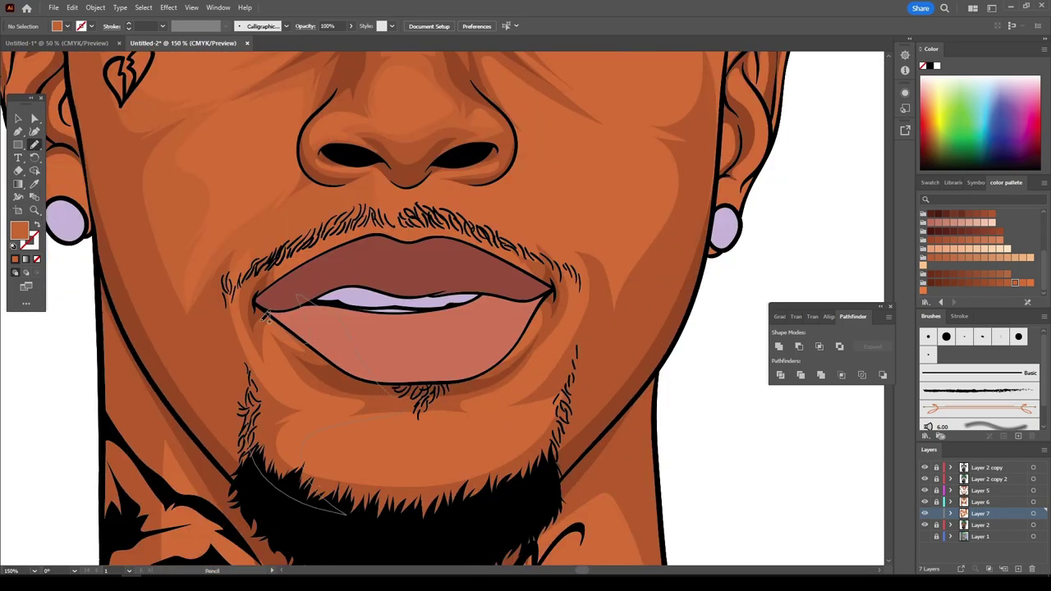
scroll(509, 370, "up", 3)
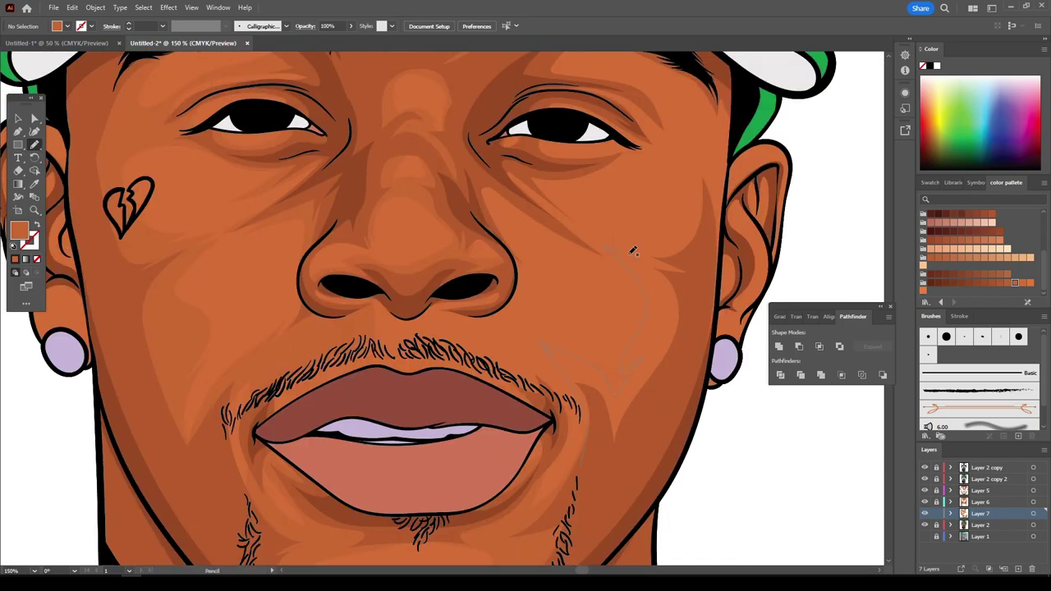
scroll(454, 246, "up", 1)
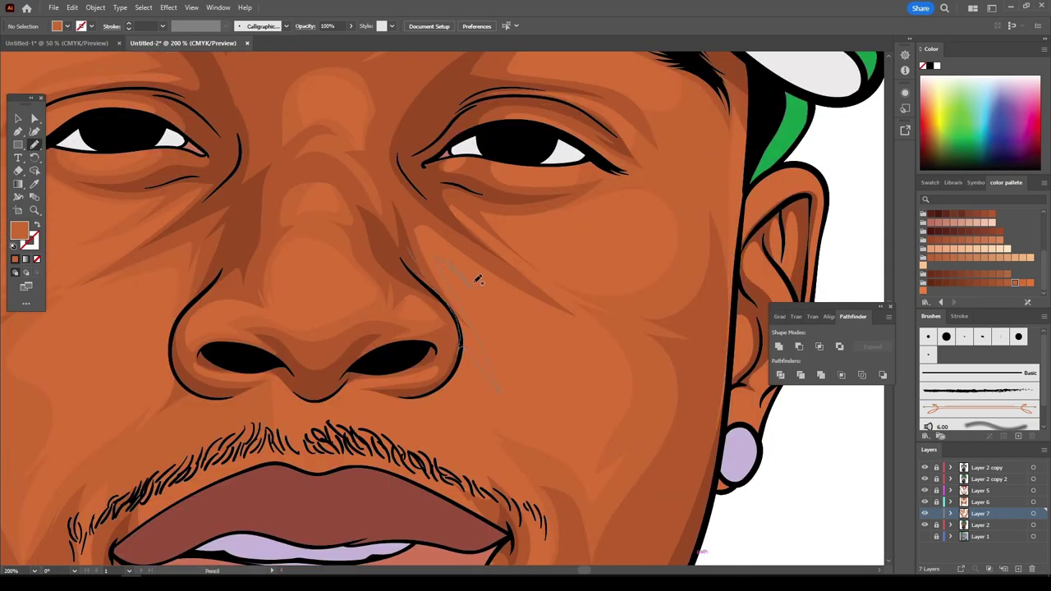
key("ctrl+minus")
key("ctrl+minus")
key("ctrl+minus")
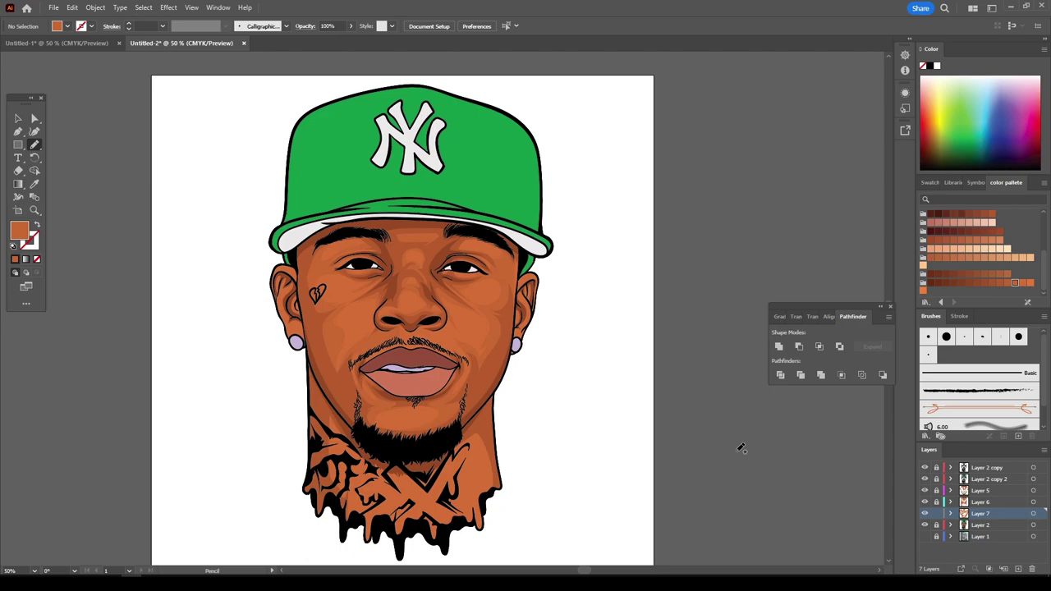
scroll(567, 488, "up", 3)
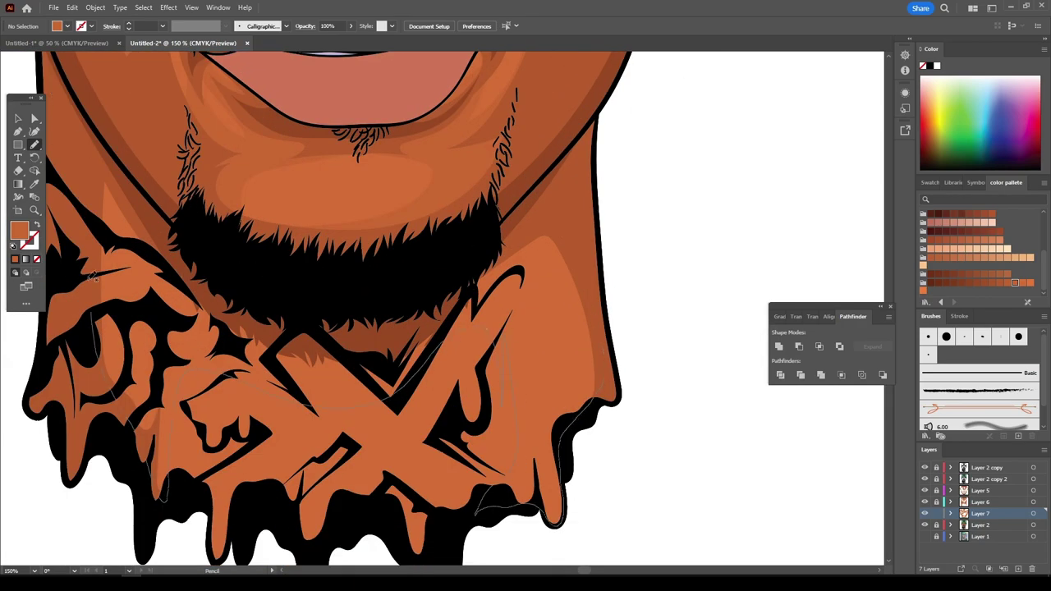
scroll(688, 340, "down", 3)
scroll(768, 395, "up", 1)
- On Layer 5, draw a shading line along the underside of the beard
left_click(981, 490)
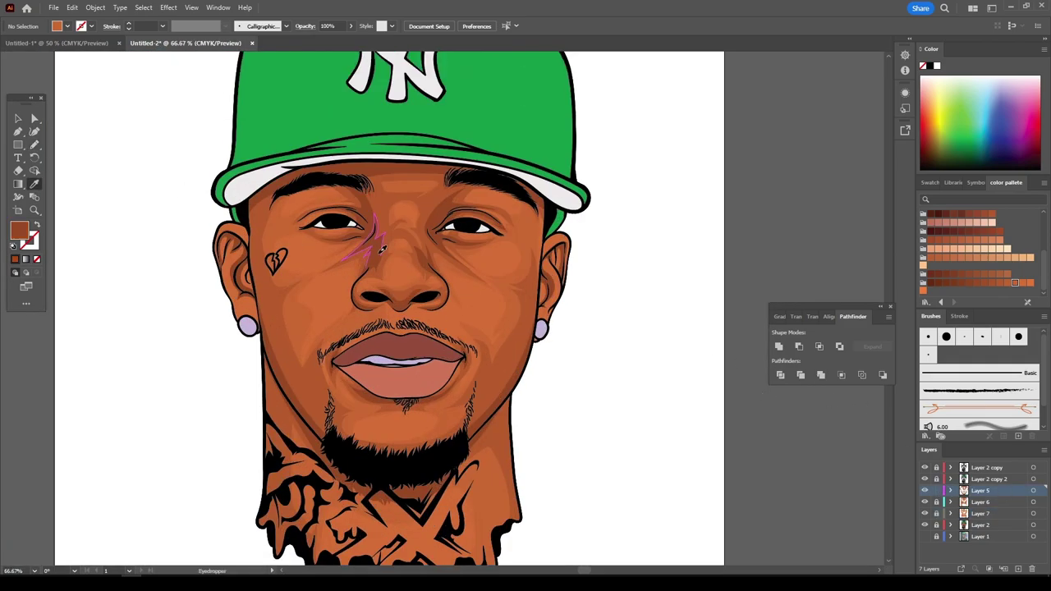
scroll(394, 223, "up", 3)
scroll(574, 366, "left", 5)
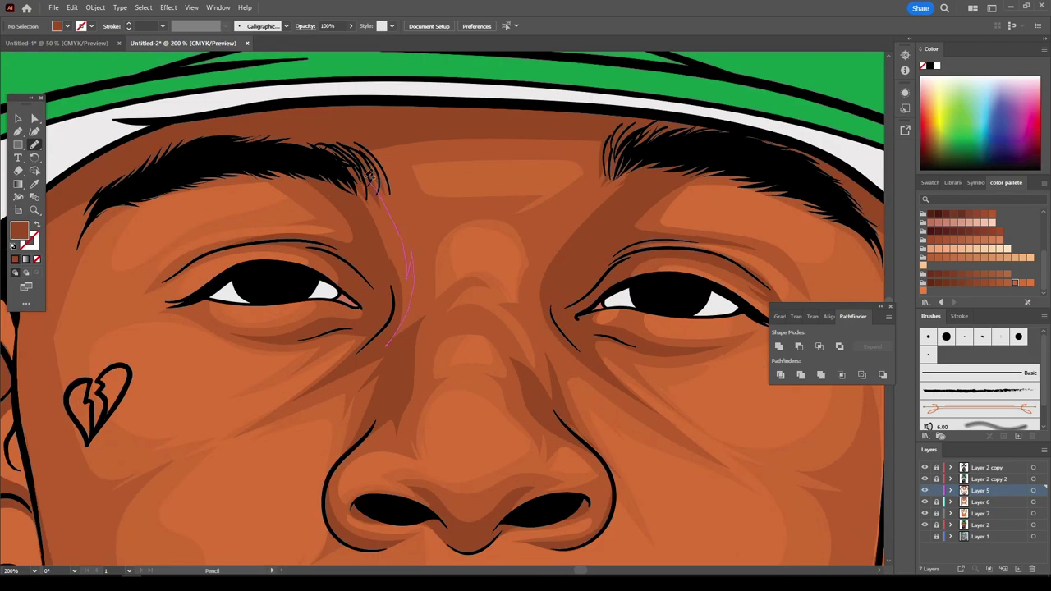
scroll(638, 422, "down", 3)
scroll(543, 372, "up", 2)
scroll(667, 105, "down", 3)
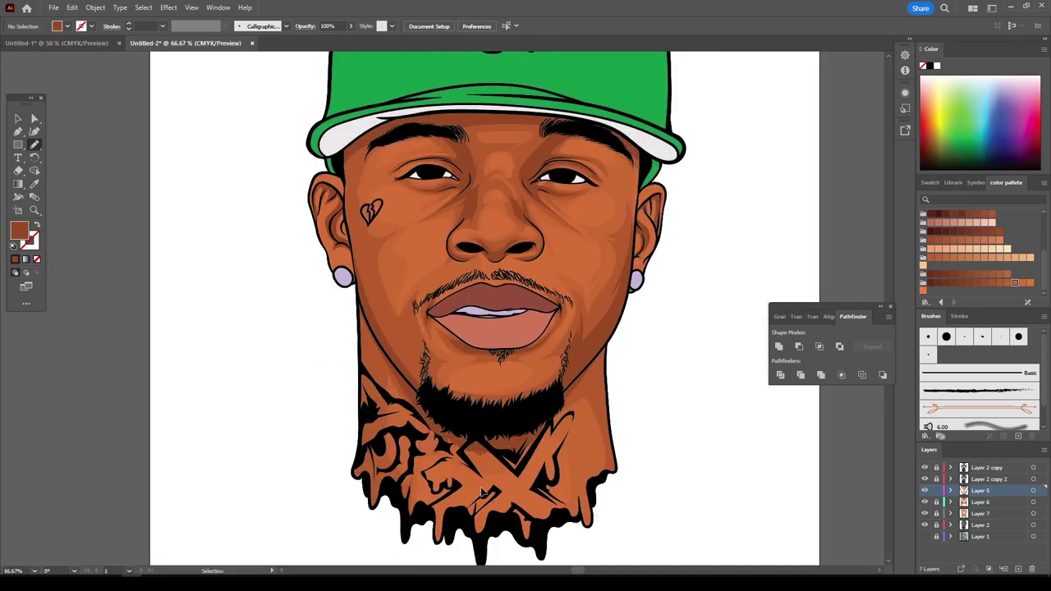
scroll(414, 404, "up", 2)
scroll(312, 94, "down", 2)
scroll(411, 329, "up", 1)
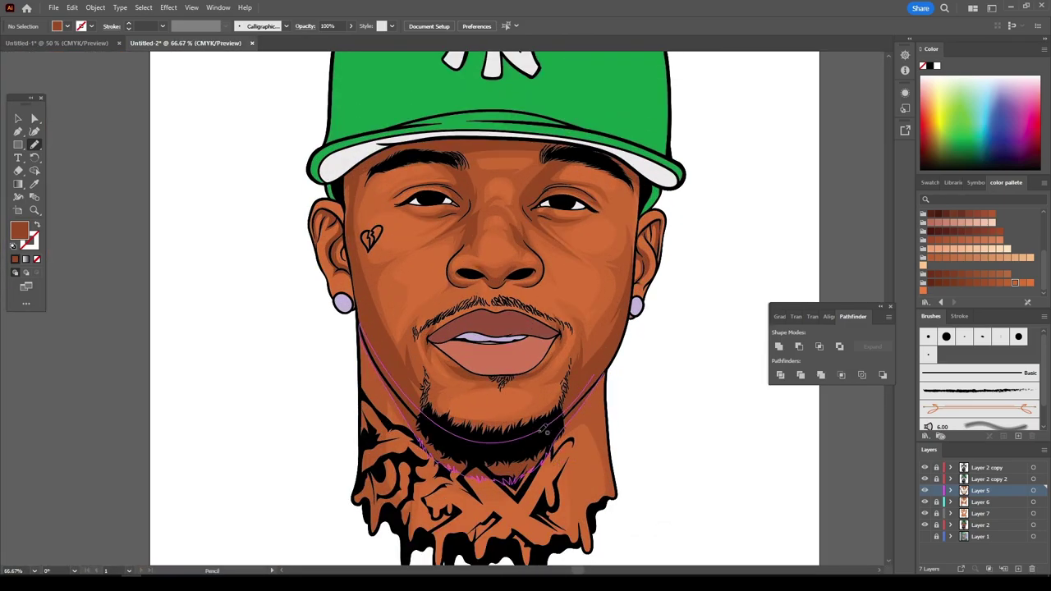
scroll(411, 329, "up", 2)
scroll(449, 468, "down", 3)
scroll(434, 325, "up", 3)
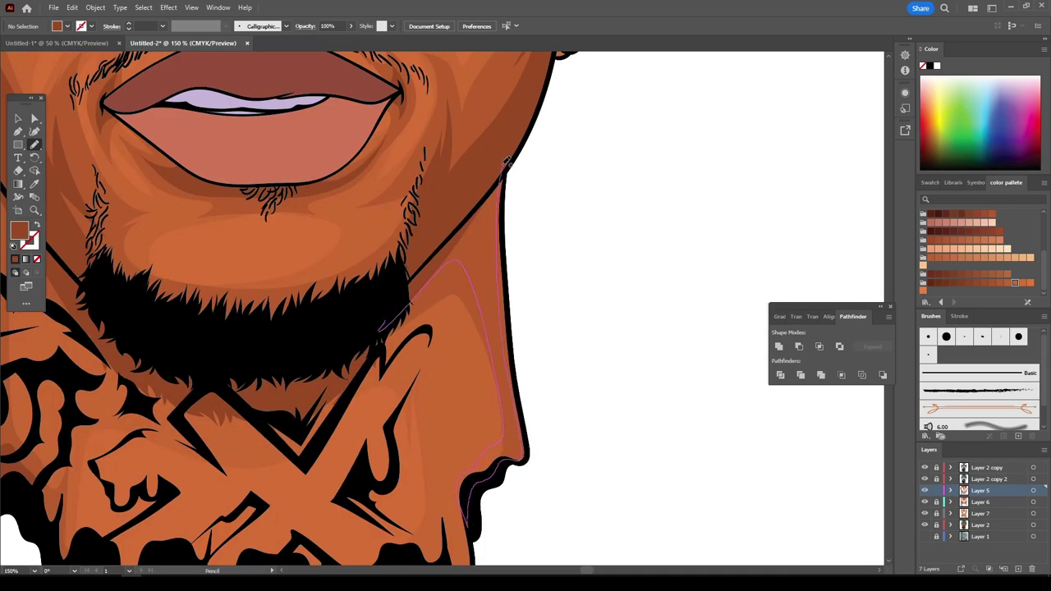
scroll(506, 162, "left", 3)
left_click_drag(632, 250, 340, 395)
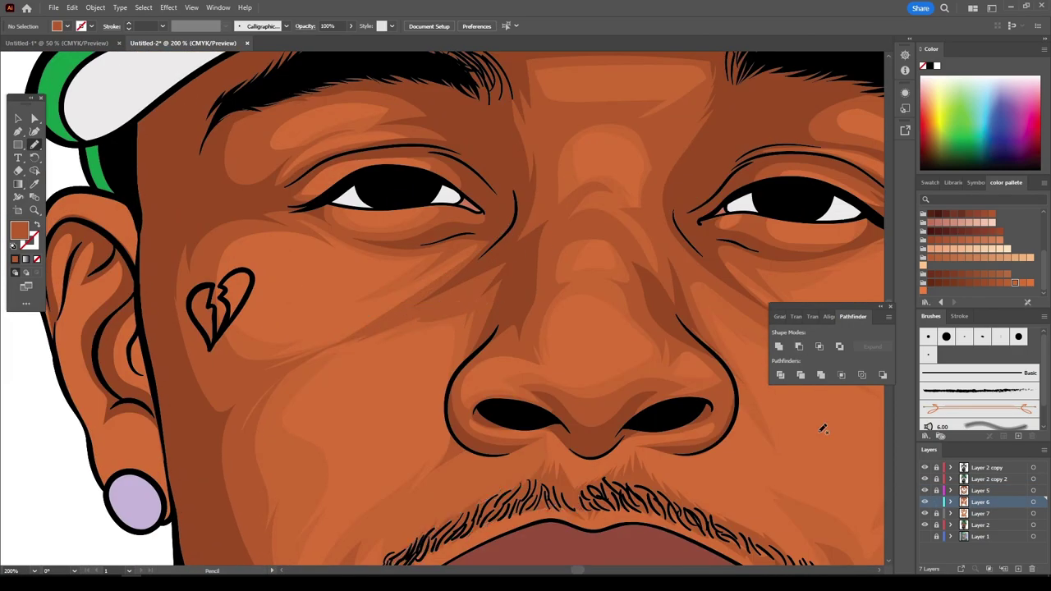
- Zoom out and scroll around to inspect the mouth, chin and neck shading
key("ctrl+minus")
scroll(548, 469, "down", 5)
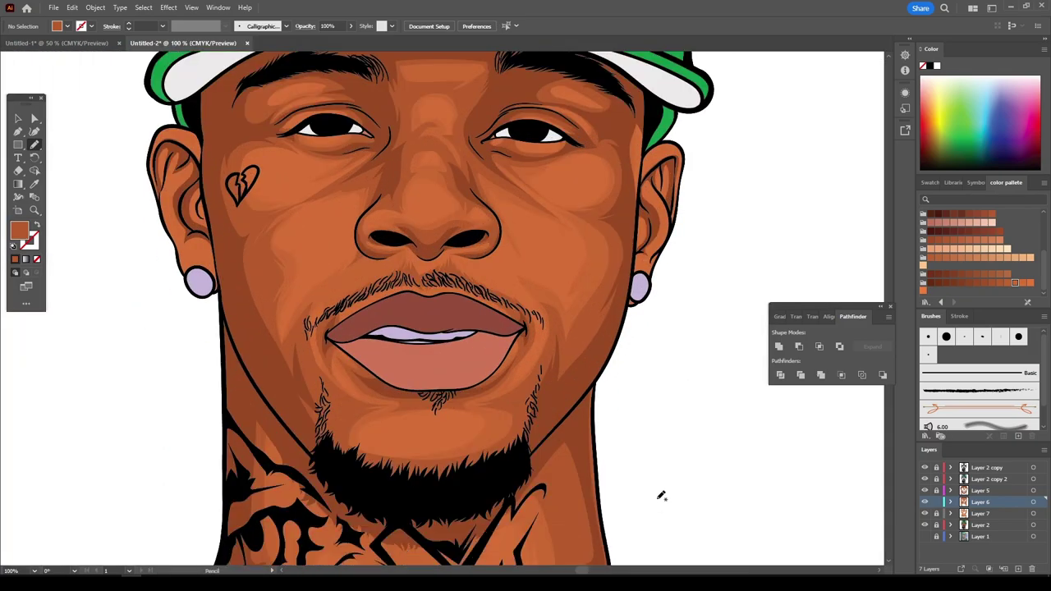
scroll(491, 373, "down", 5)
scroll(491, 374, "down", 3)
scroll(704, 441, "down", 3)
scroll(789, 476, "up", 2)
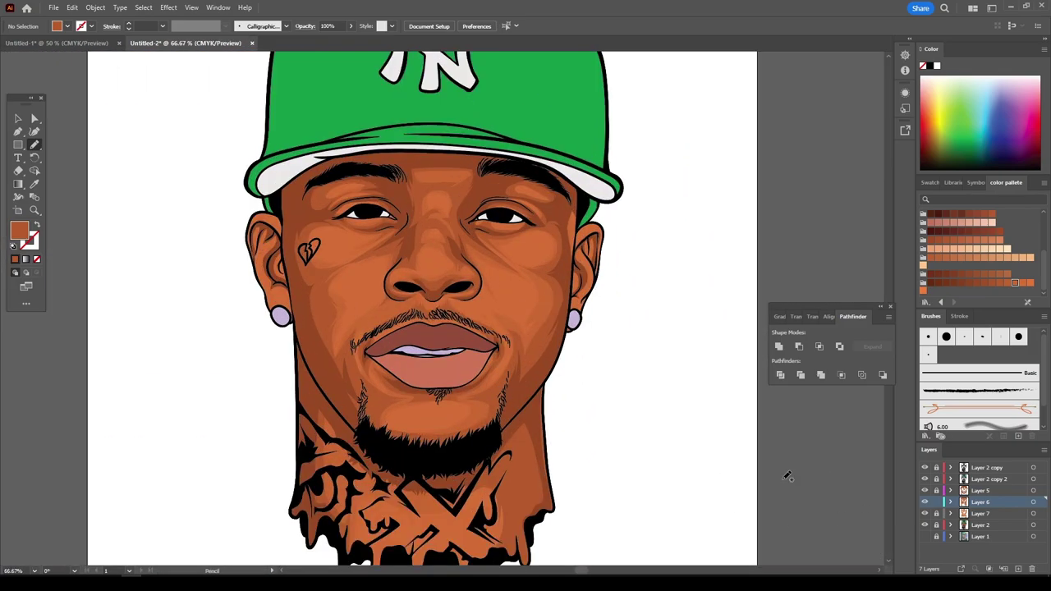
scroll(449, 493, "up", 5)
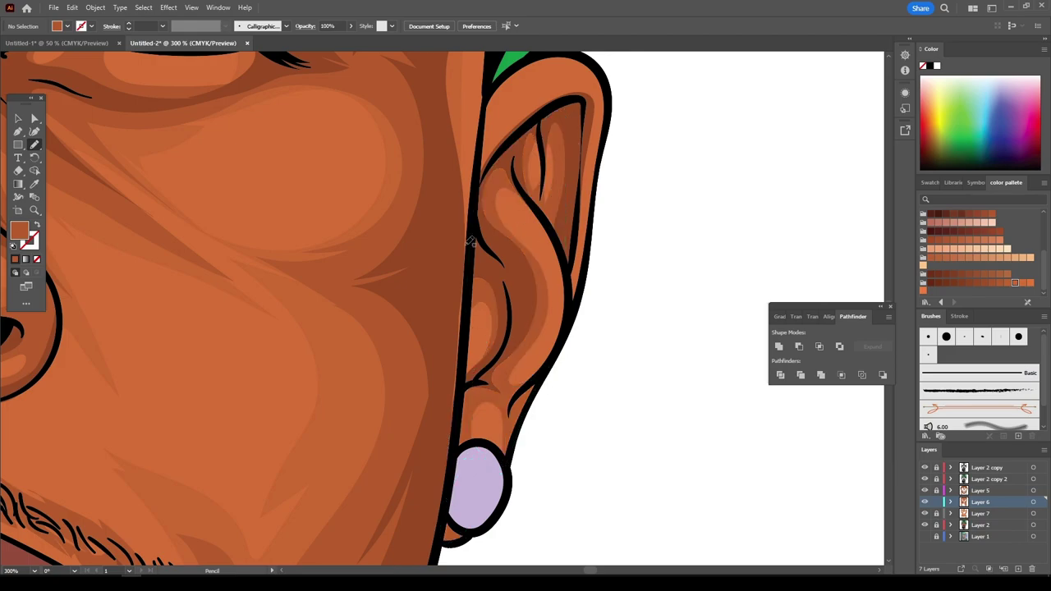
scroll(554, 191, "down", 2)
scroll(555, 191, "down", 3)
scroll(462, 332, "up", 5)
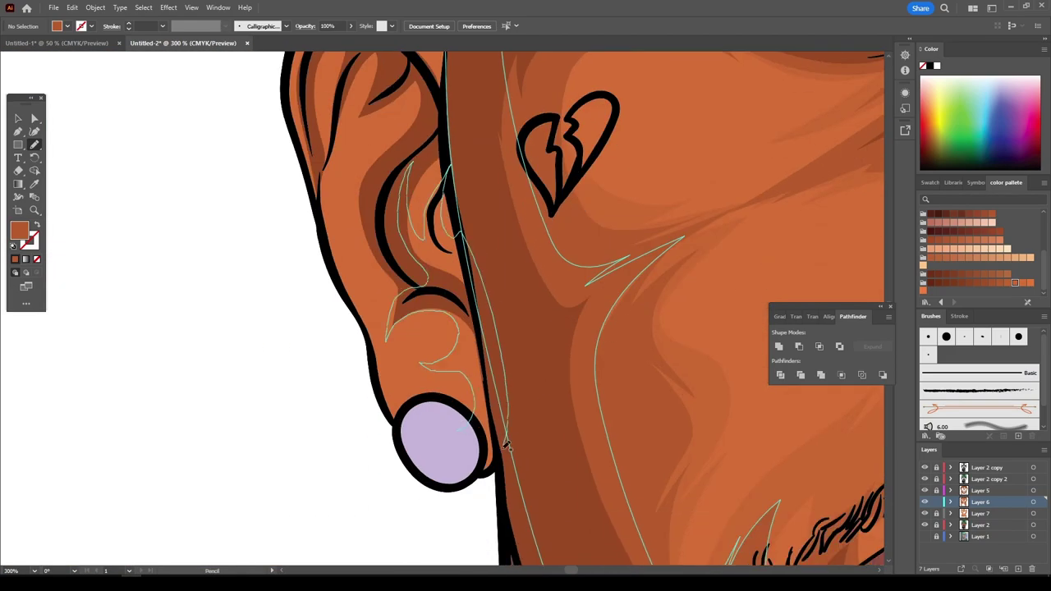
scroll(506, 444, "down", 1)
scroll(777, 490, "down", 4)
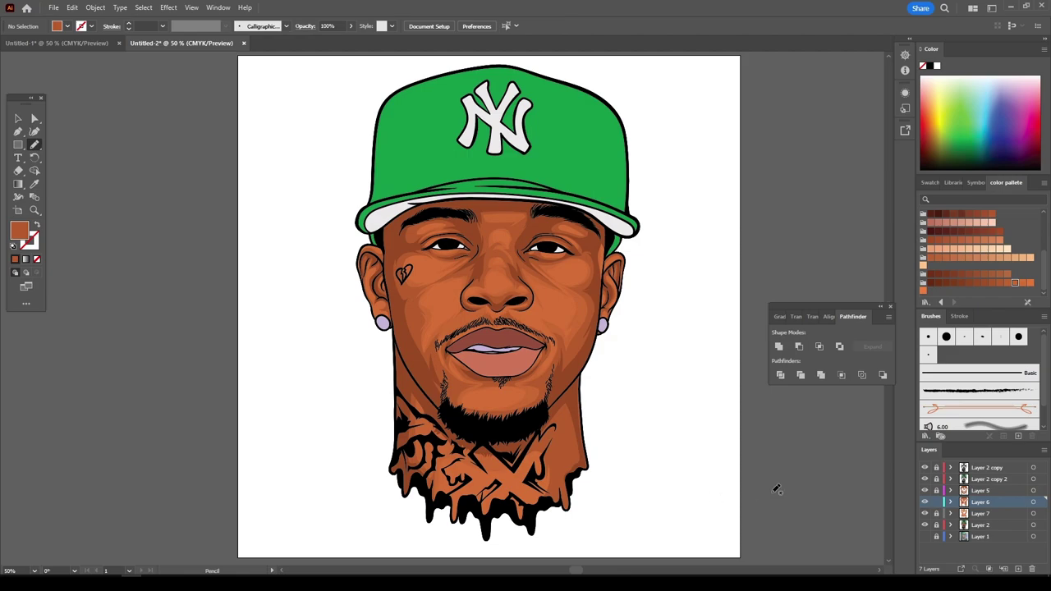
scroll(777, 490, "up", 3)
scroll(817, 514, "up", 1)
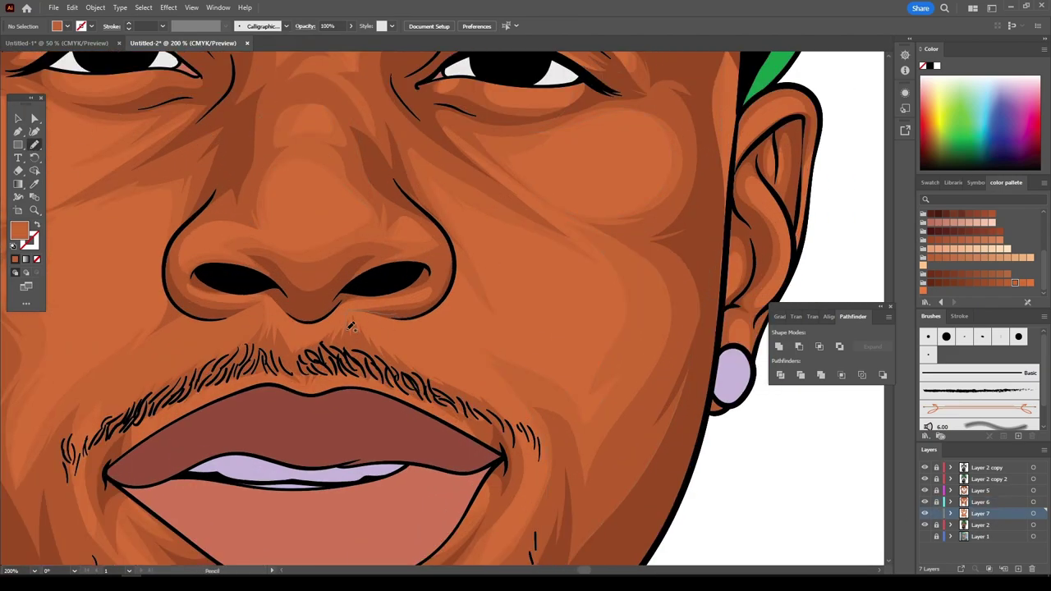
scroll(270, 303, "down", 1)
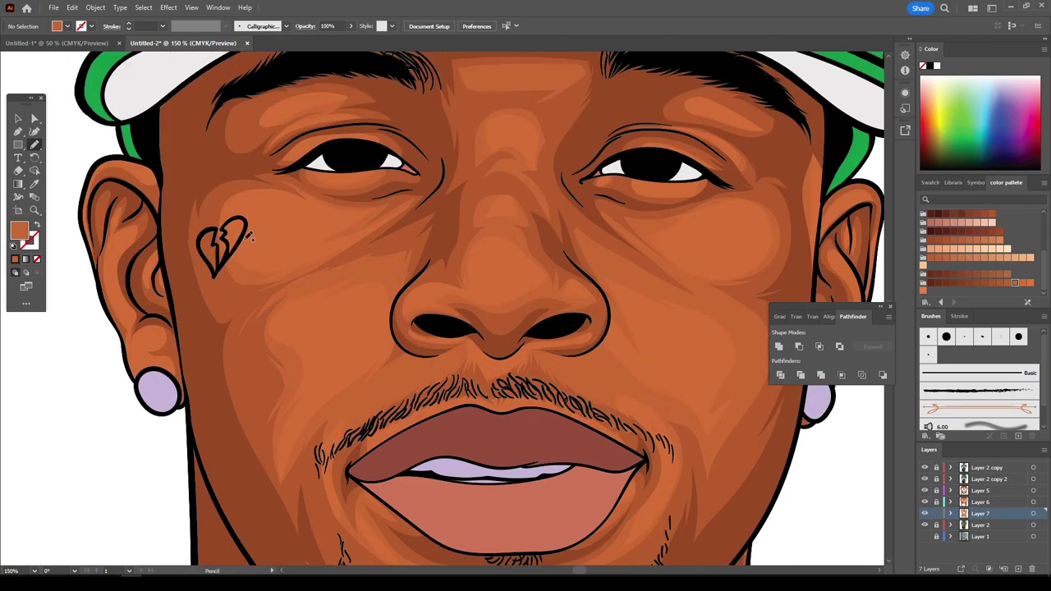
scroll(794, 462, "down", 1)
scroll(793, 463, "down", 5)
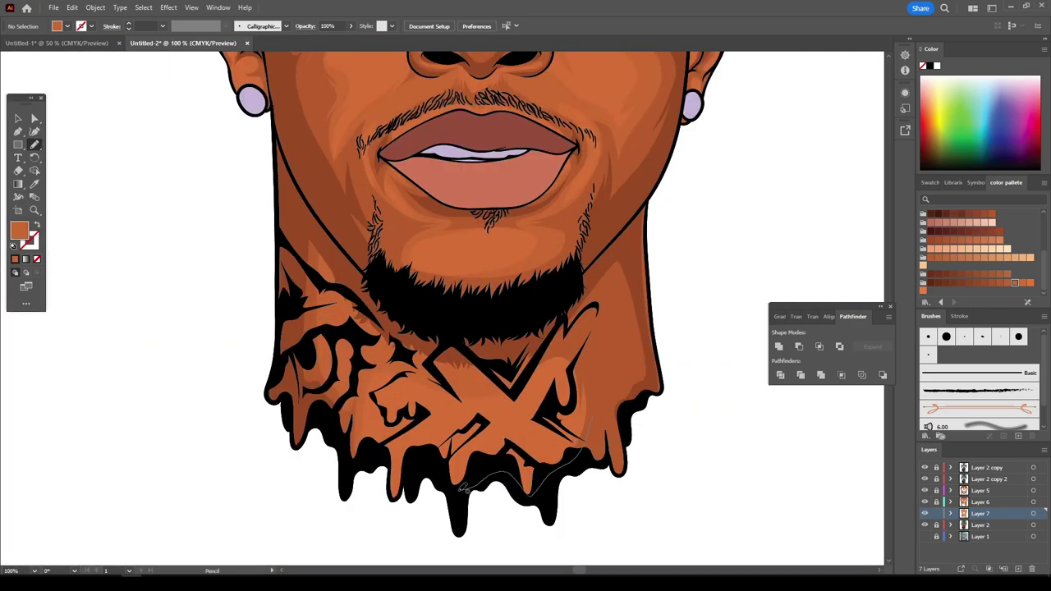
scroll(720, 438, "down", 1)
- Add a new empty layer for extra shading and zoom in around the face
scroll(721, 439, "up", 1)
key("ctrl+l")
scroll(536, 201, "up", 5)
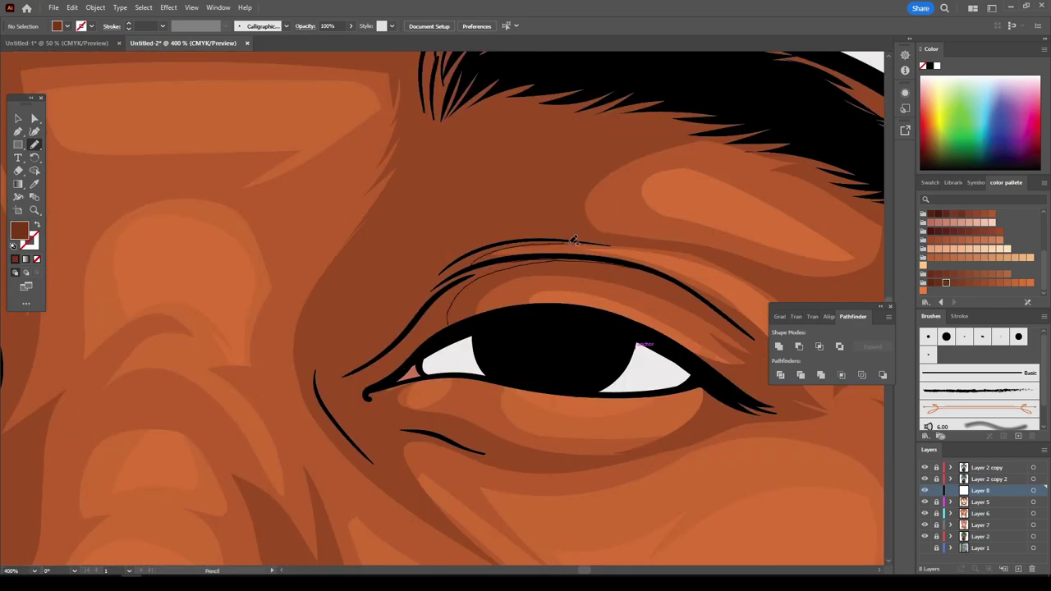
scroll(316, 400, "down", 1)
scroll(415, 275, "down", 1)
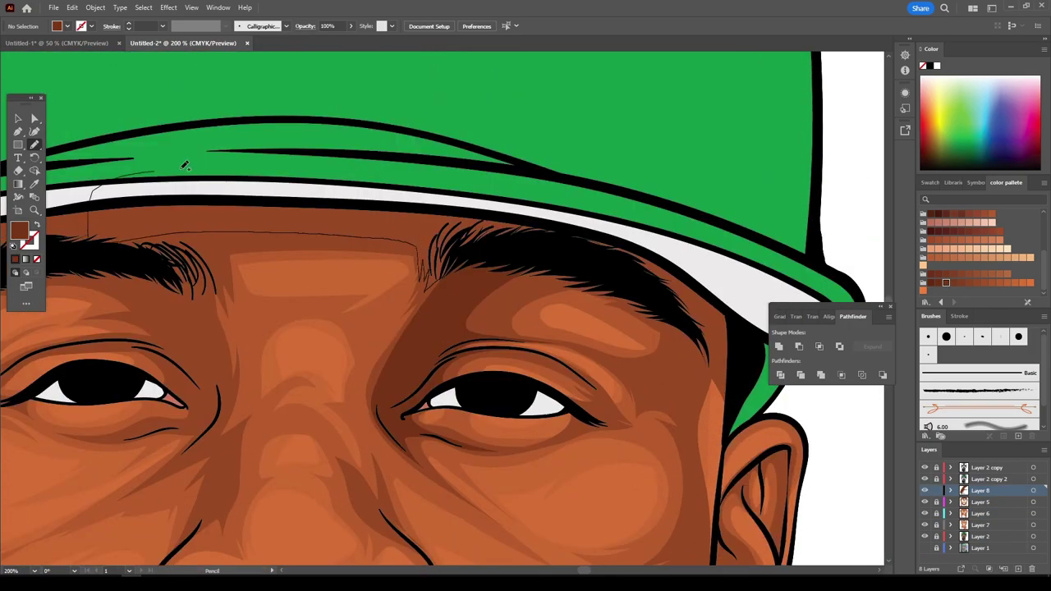
scroll(488, 156, "down", 2)
scroll(66, 161, "up", 1)
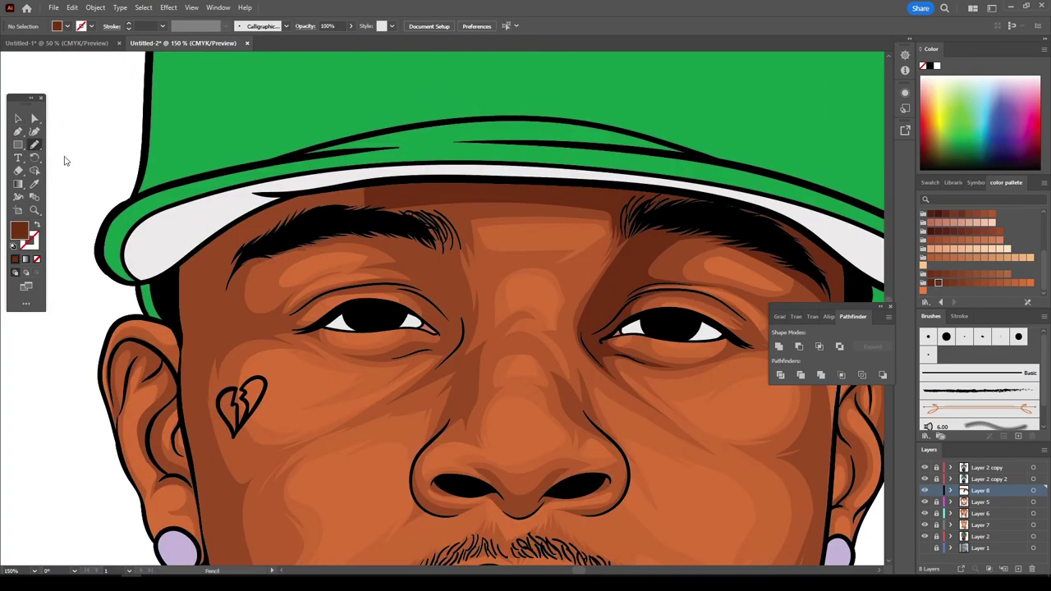
key("ctrl+plus")
key("ctrl+plus")
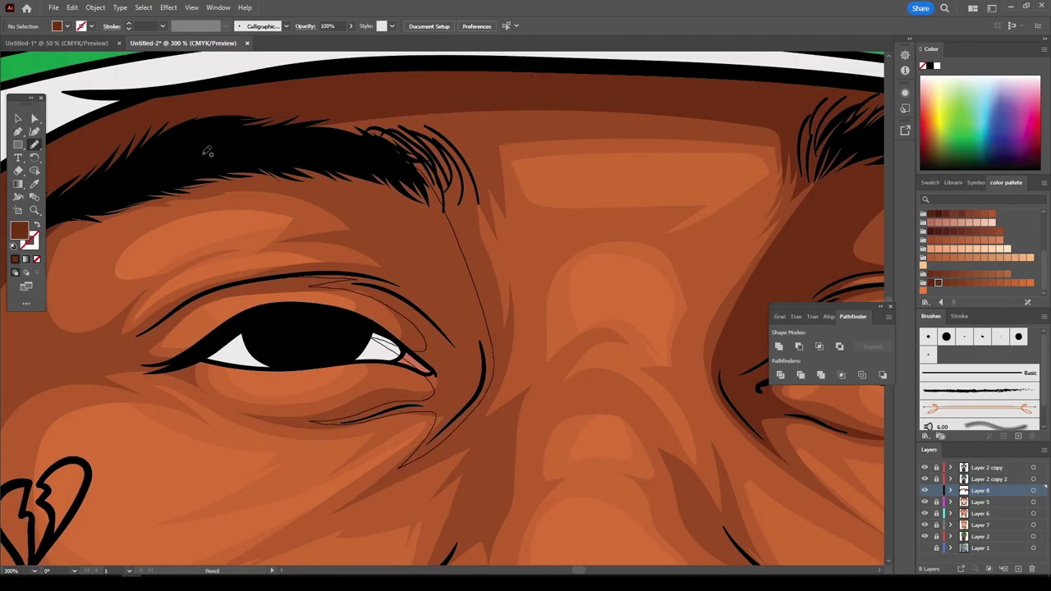
key("ctrl+minus")
key("ctrl+minus")
key("ctrl+minus")
key("ctrl+plus")
key("ctrl+plus")
key("ctrl+minus")
key("ctrl+minus")
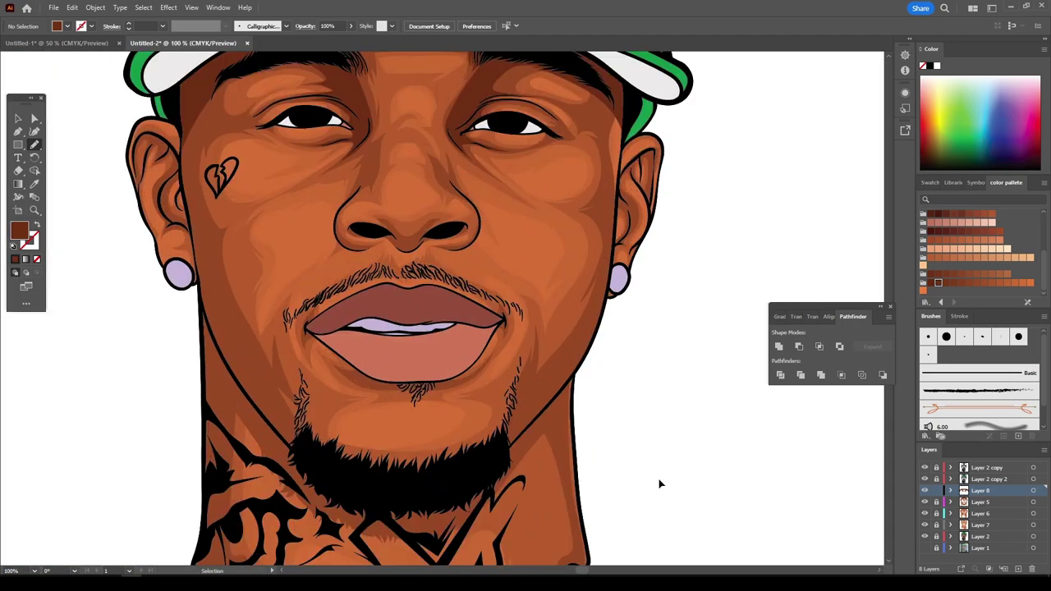
scroll(484, 388, "up", 1)
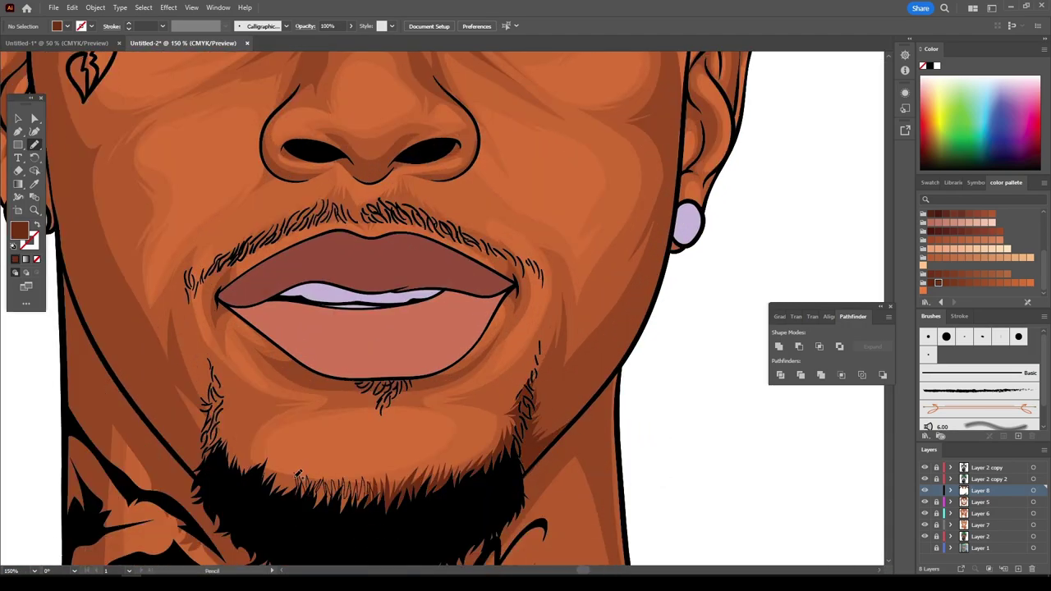
scroll(298, 476, "down", 2)
scroll(157, 463, "up", 2)
- Draw a thin shading line along the left jaw
left_click_drag(299, 399, 253, 282)
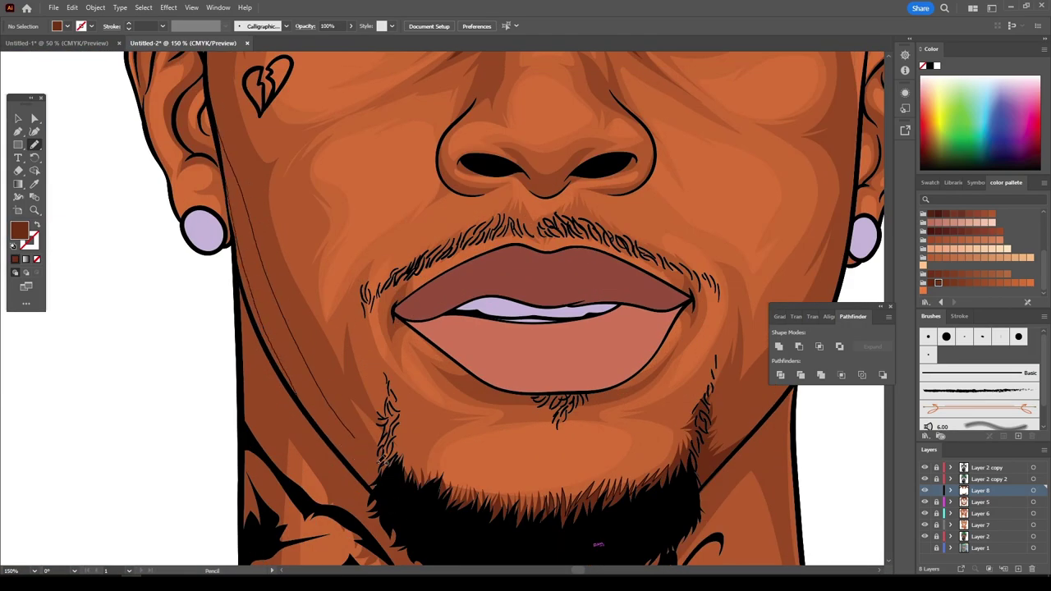
scroll(380, 462, "down", 1)
scroll(276, 244, "up", 1)
scroll(533, 445, "down", 1)
scroll(406, 330, "up", 2)
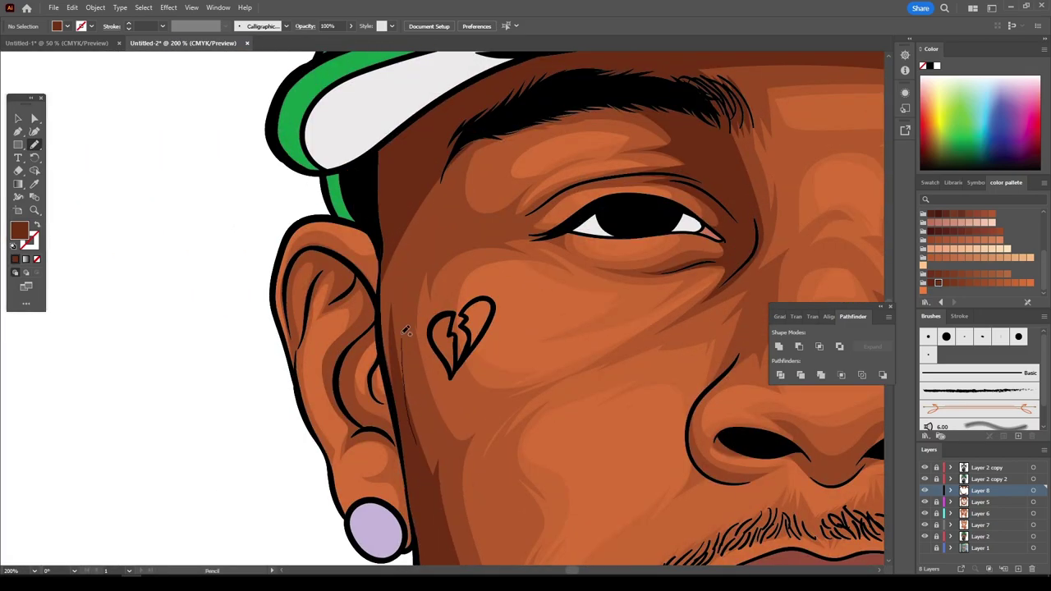
scroll(390, 368, "down", 2)
scroll(557, 222, "up", 2)
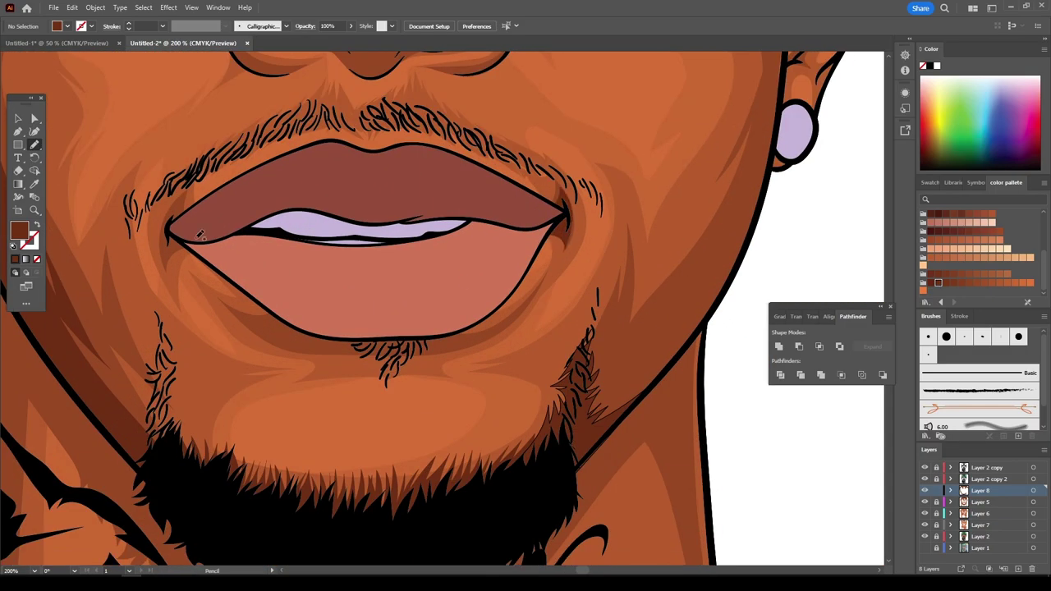
scroll(228, 294, "down", 2)
scroll(480, 465, "up", 2)
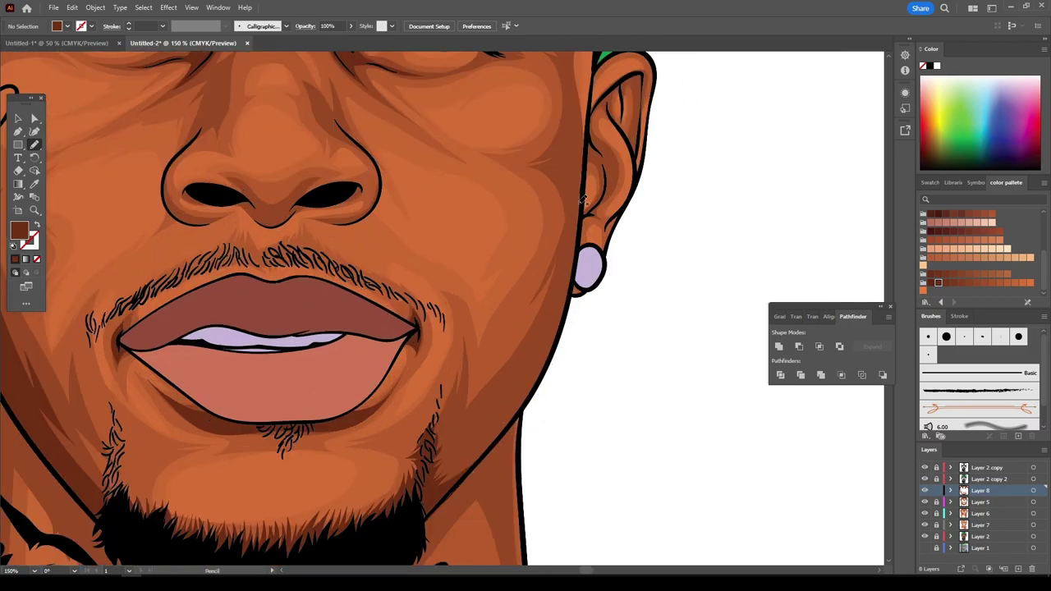
scroll(505, 516, "up", 1)
scroll(584, 484, "down", 2)
scroll(584, 484, "up", 2)
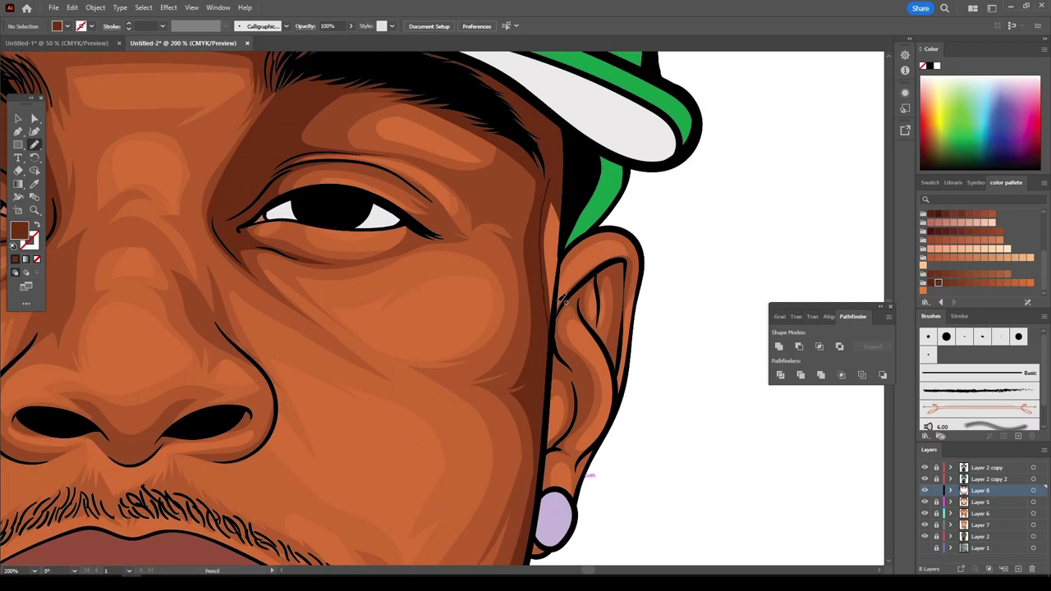
scroll(611, 408, "down", 2)
scroll(610, 334, "up", 3)
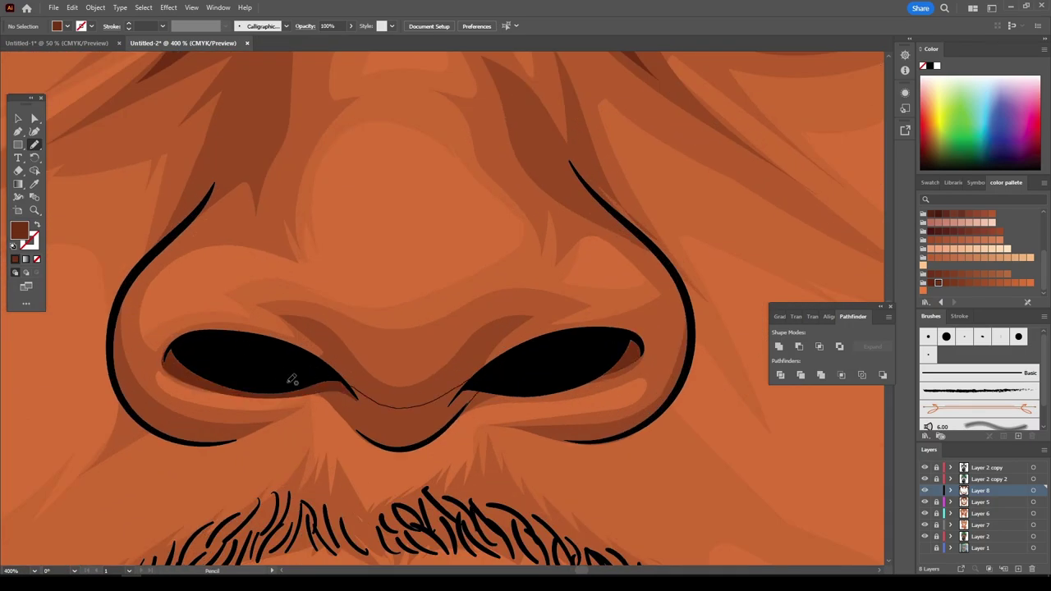
scroll(292, 380, "down", 2)
scroll(240, 297, "up", 1)
scroll(343, 308, "up", 4)
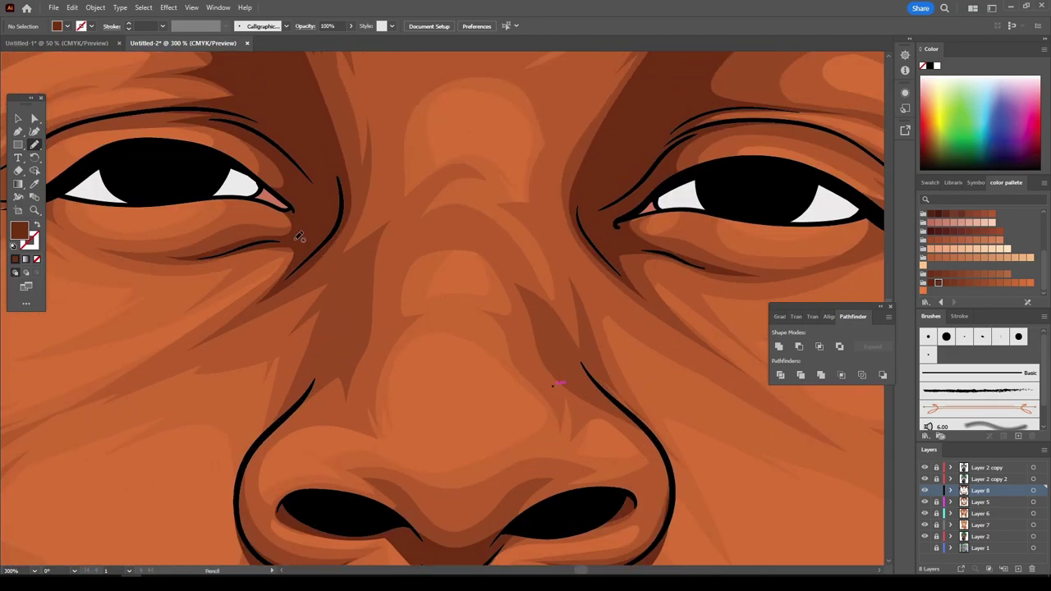
scroll(731, 417, "down", 3)
scroll(479, 220, "up", 3)
scroll(676, 380, "down", 3)
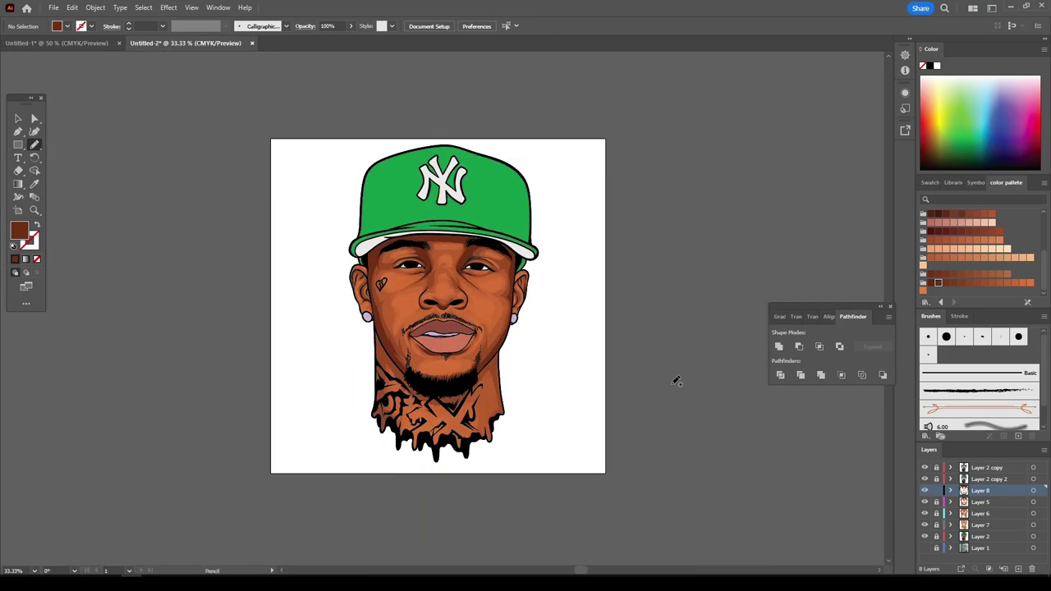
scroll(660, 242, "up", 3)
scroll(730, 383, "left", 3)
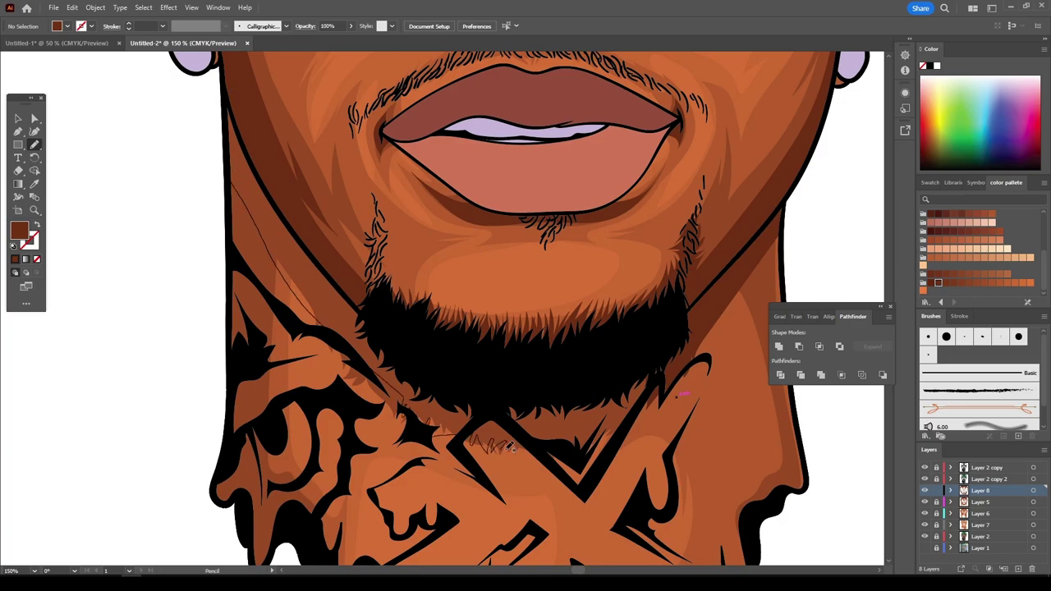
scroll(697, 376, "down", 3)
scroll(393, 321, "up", 3)
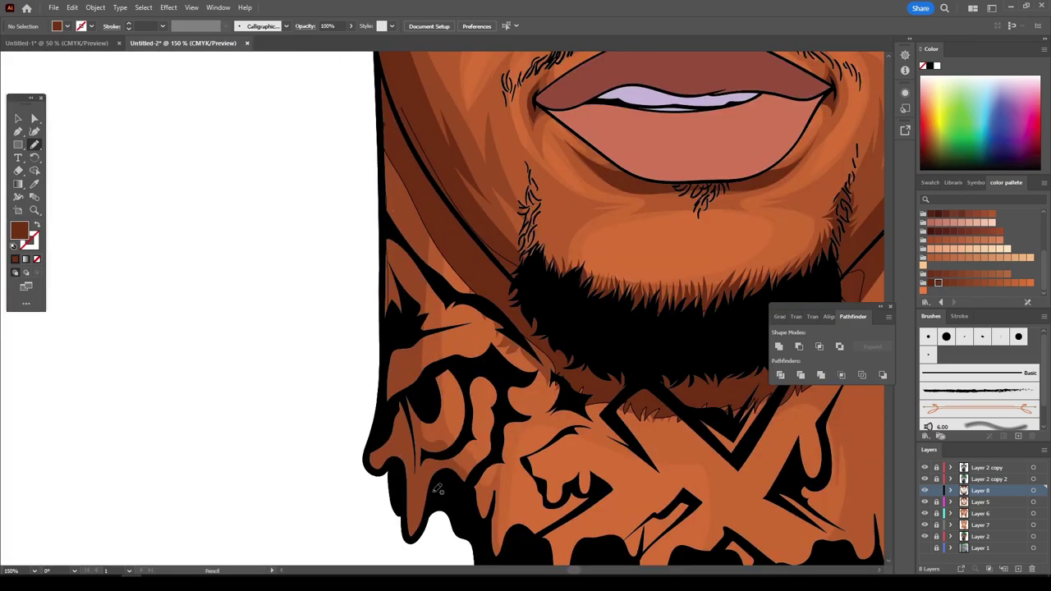
scroll(692, 458, "down", 3)
scroll(692, 457, "up", 3)
scroll(711, 488, "down", 3)
scroll(696, 499, "up", 2)
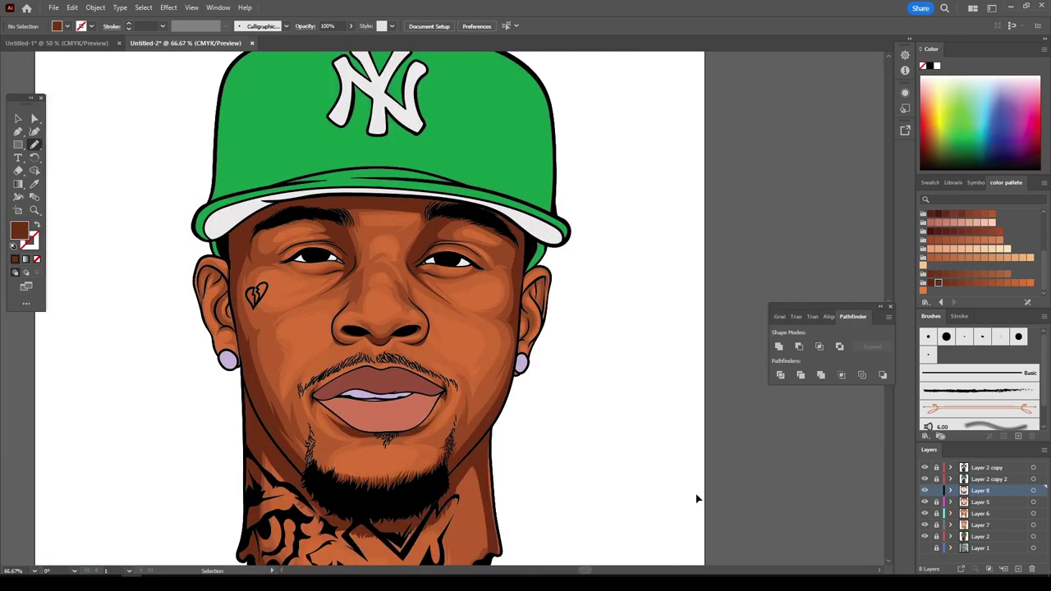
scroll(696, 499, "up", 5)
scroll(624, 460, "up", 1)
scroll(585, 434, "down", 5)
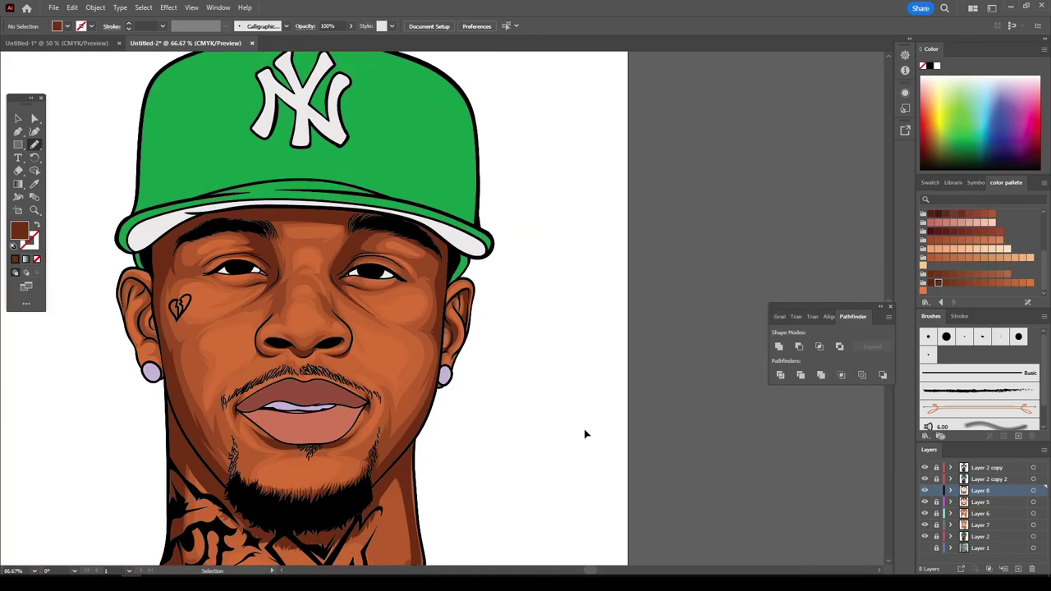
scroll(585, 434, "up", 5)
scroll(610, 512, "down", 2)
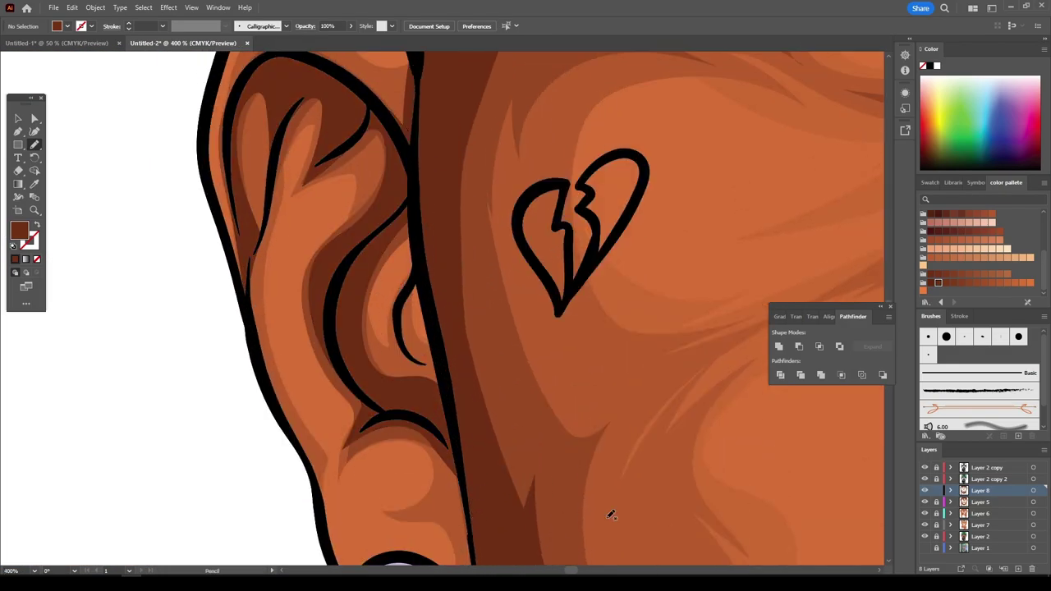
scroll(732, 394, "down", 3)
scroll(740, 411, "up", 3)
scroll(757, 443, "down", 3)
scroll(688, 452, "up", 4)
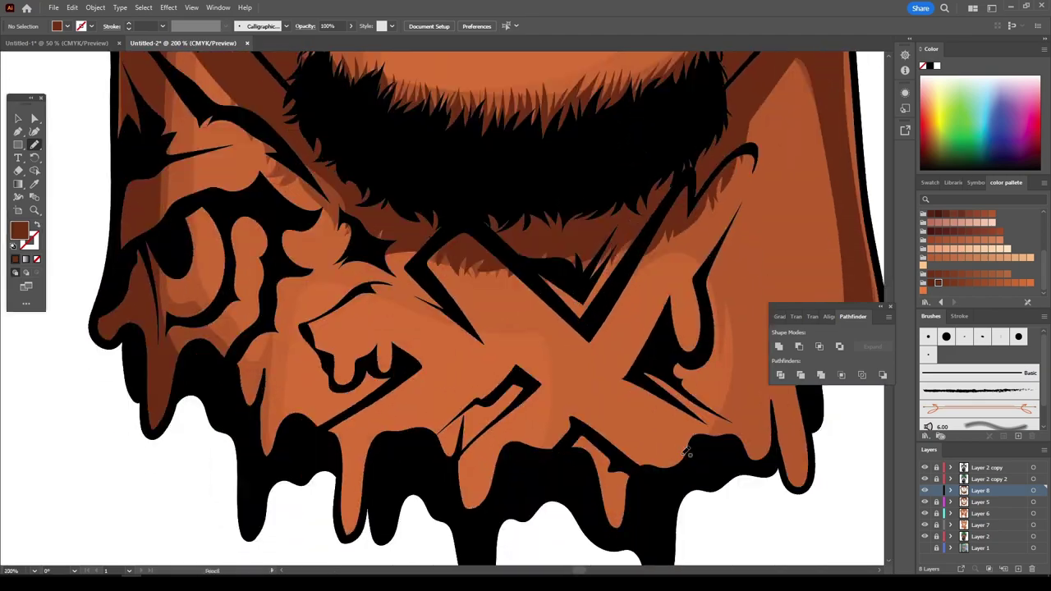
- Draw darker brown shadow shapes on the neck around the tattoo
left_click_drag(324, 261, 327, 237)
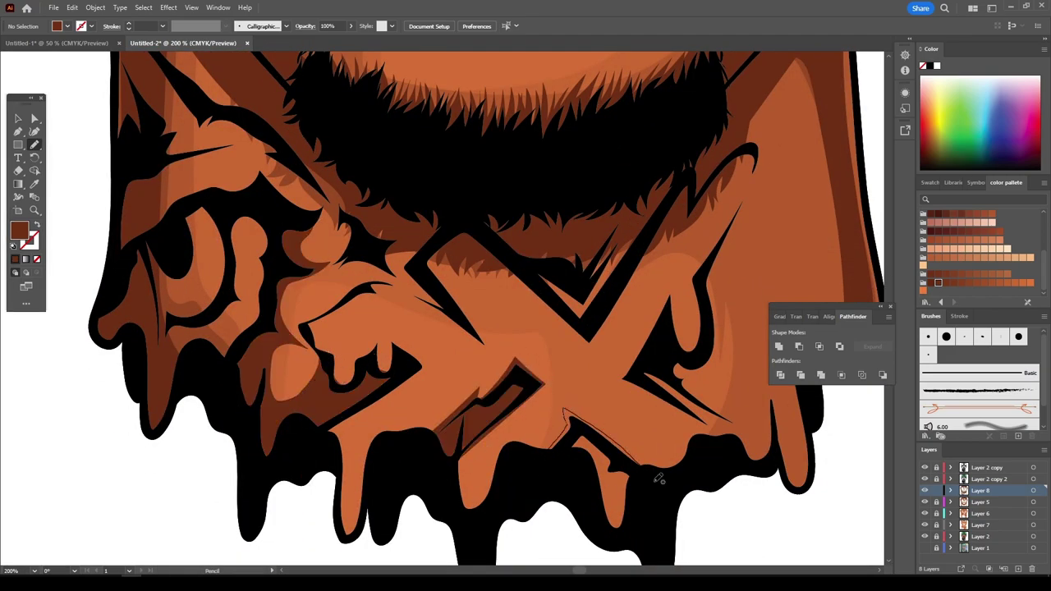
left_click_drag(758, 167, 759, 169)
scroll(786, 492, "down", 4)
scroll(822, 493, "up", 2)
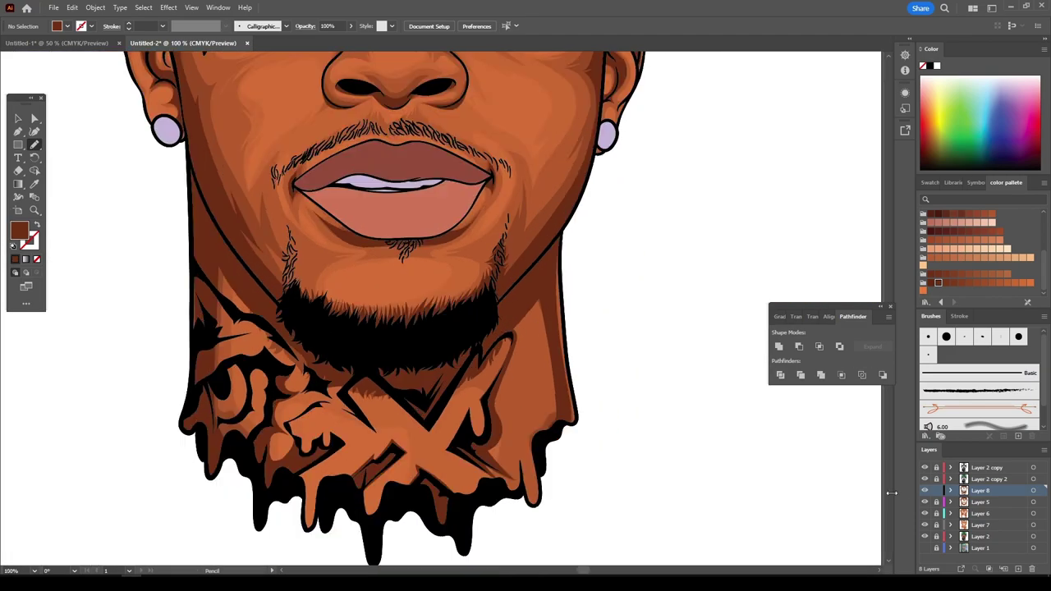
scroll(794, 451, "up", 3)
scroll(709, 435, "up", 2)
scroll(709, 434, "down", 1)
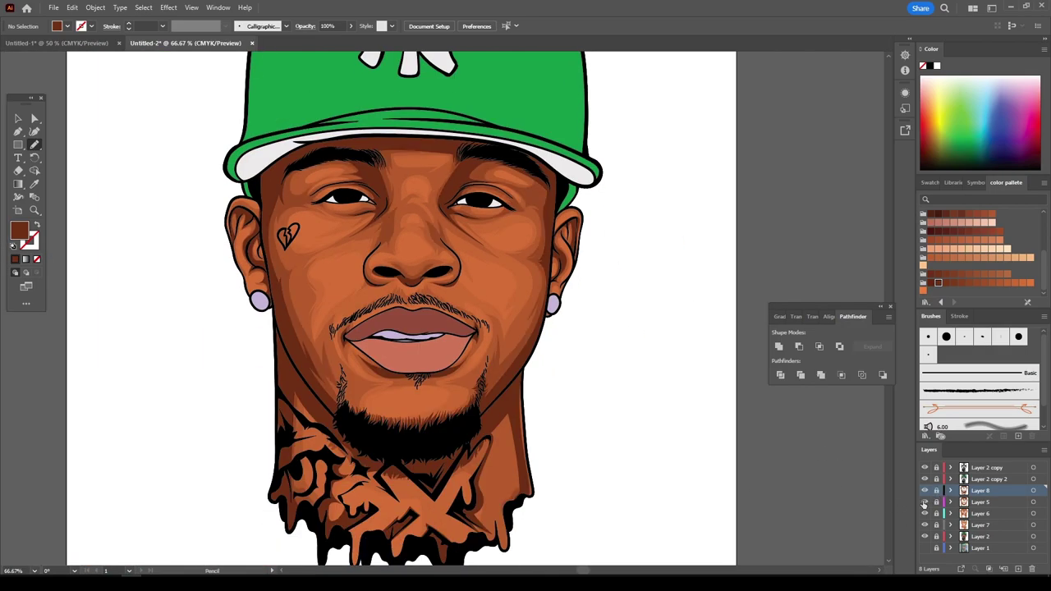
- On Layer 6, draw a skin-coloured highlight on the chin
key("ctrl+equal")
left_click(981, 513)
key("ctrl+equal")
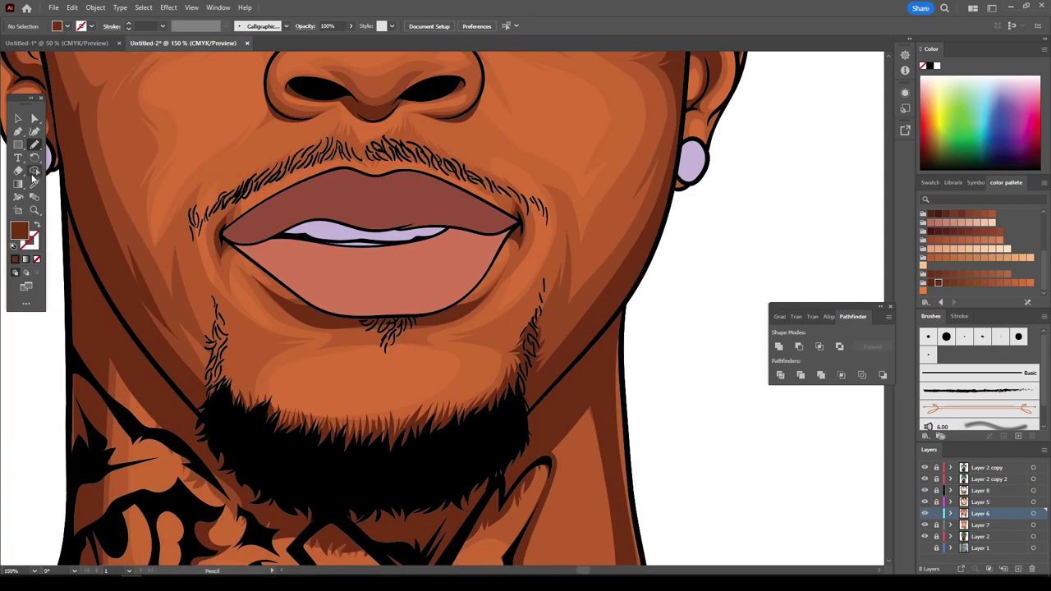
left_click_drag(431, 402, 317, 419)
scroll(591, 386, "down", 1)
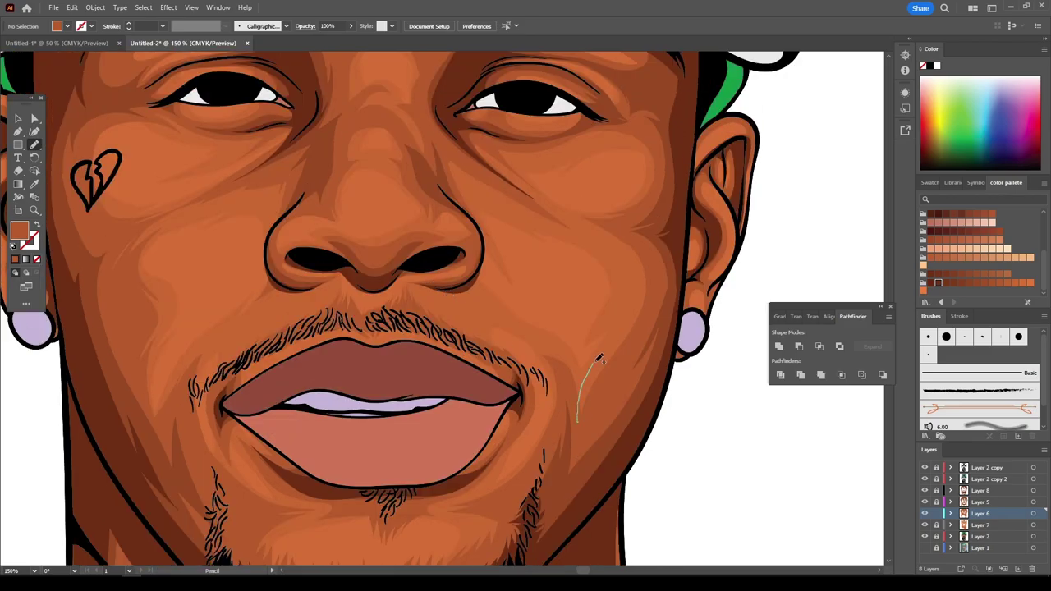
scroll(673, 457, "down", 3)
scroll(673, 457, "down", 1)
scroll(828, 453, "down", 1)
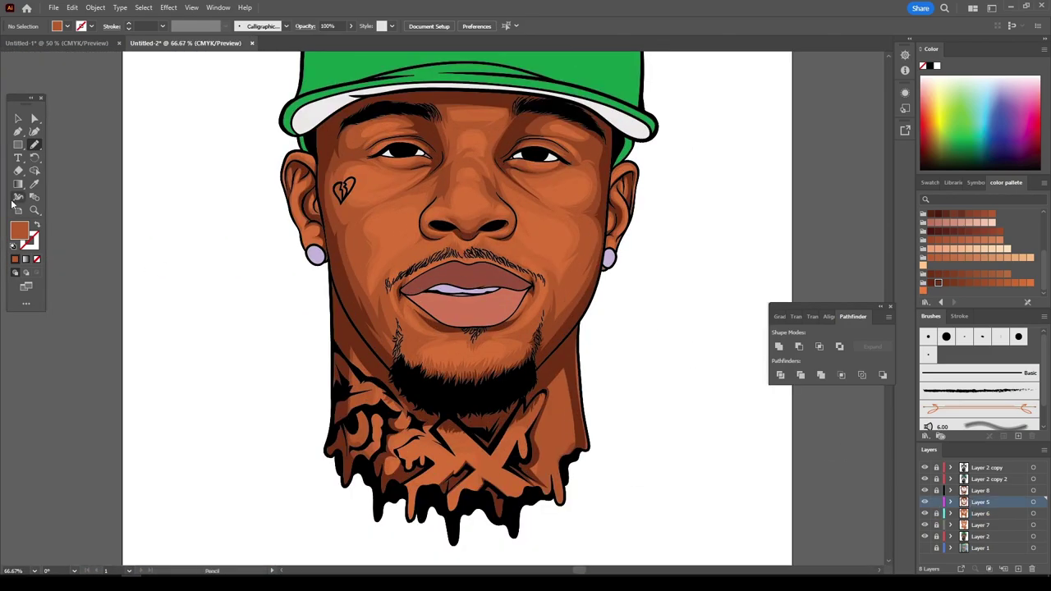
- Switch to the Pencil tool and undo the stray pink stroke at the mouth corner
left_click(35, 144)
scroll(411, 287, "up", 3)
scroll(648, 419, "down", 4)
scroll(276, 236, "up", 3)
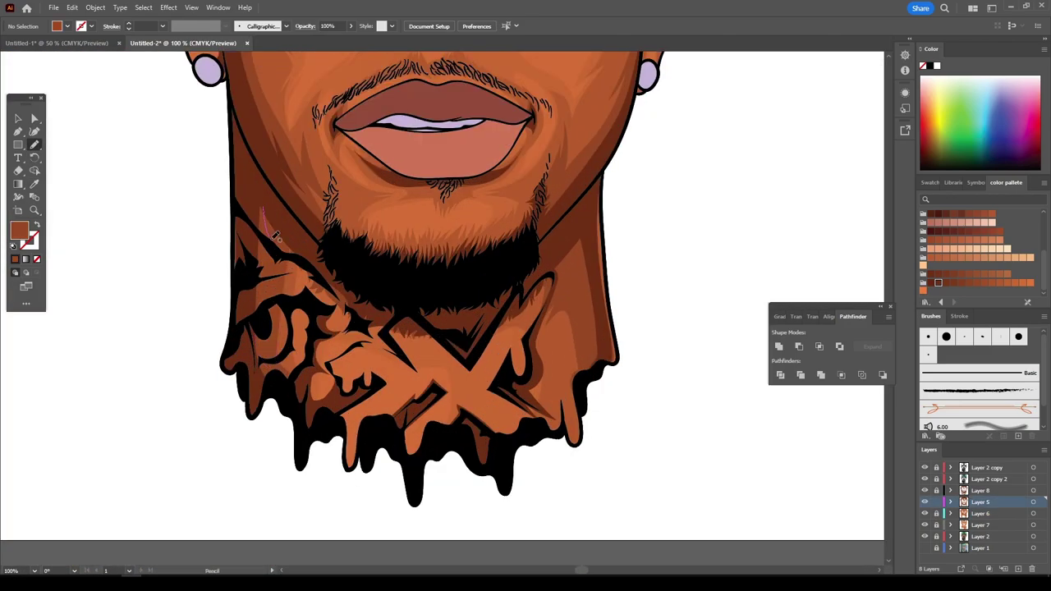
scroll(516, 325, "up", 3)
scroll(598, 303, "down", 1)
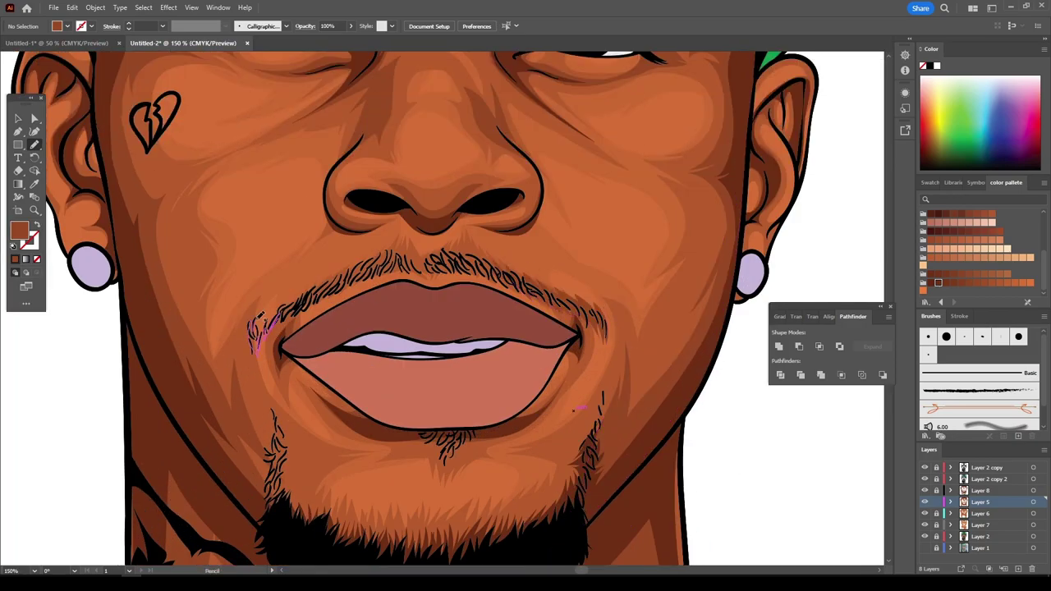
key("ctrl+z")
scroll(662, 455, "down", 2)
scroll(853, 435, "up", 2)
- Activate Layer 7, create Layer 9, and undo the faint strokes near the eyebrow
left_click(926, 521)
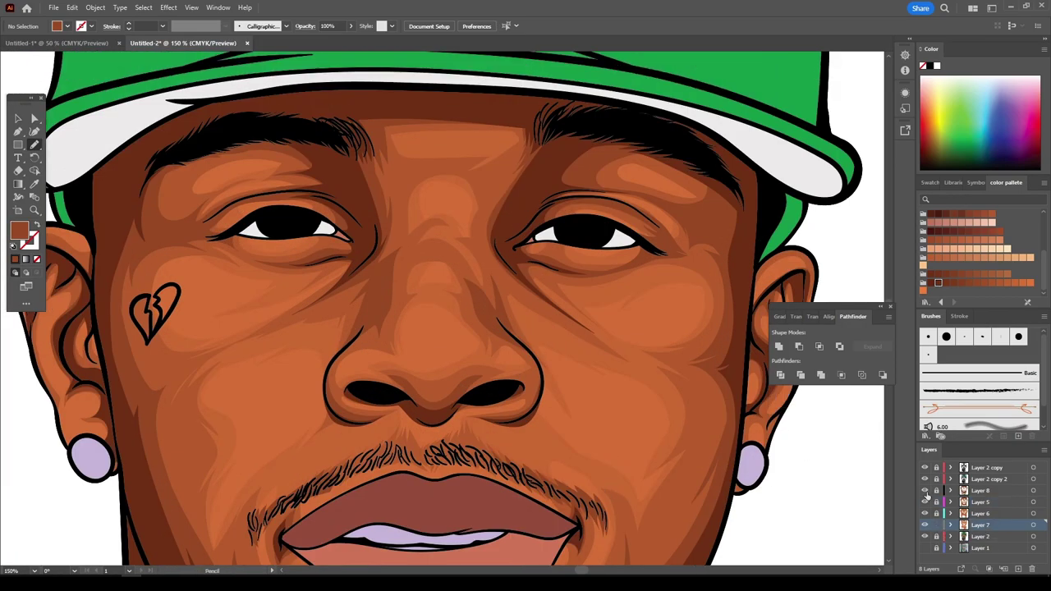
scroll(751, 298, "down", 2)
scroll(751, 298, "up", 2)
key("ctrl+l")
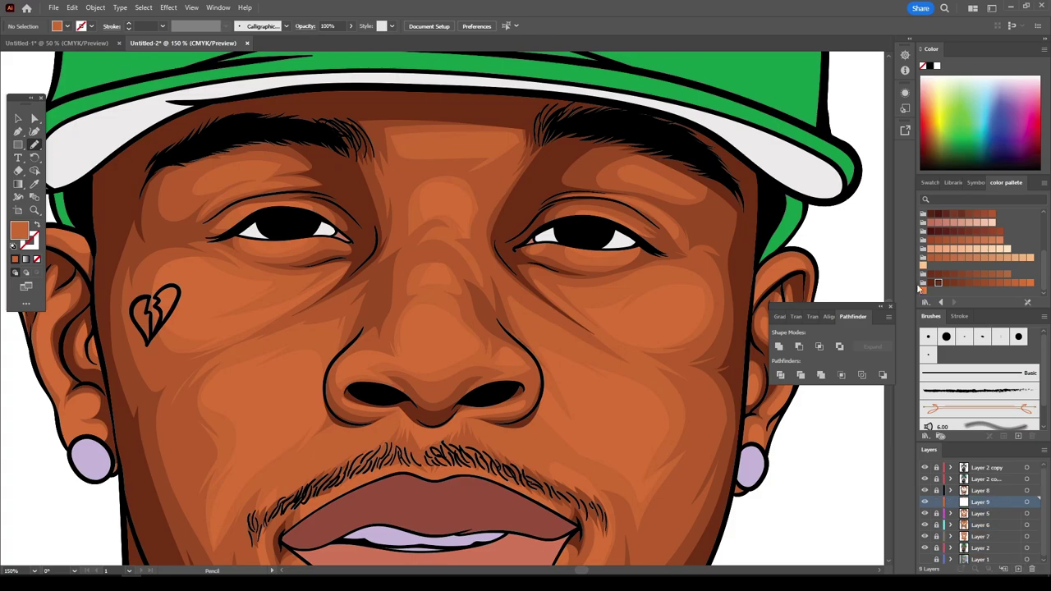
scroll(441, 289, "up", 1)
key("ctrl+z")
scroll(557, 207, "down", 1)
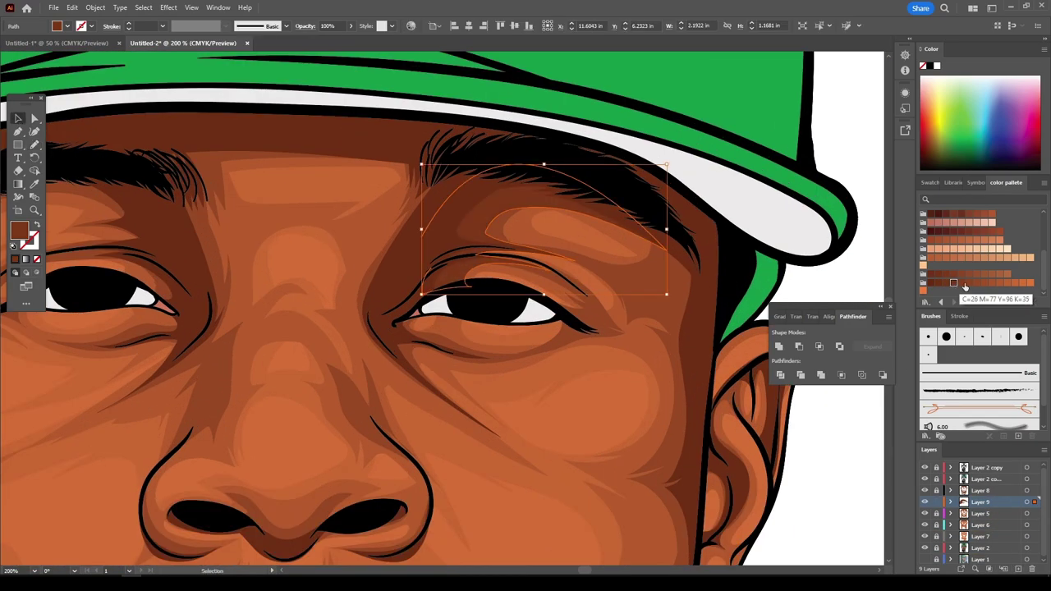
scroll(616, 375, "down", 1)
scroll(146, 314, "up", 2)
scroll(345, 281, "down", 2)
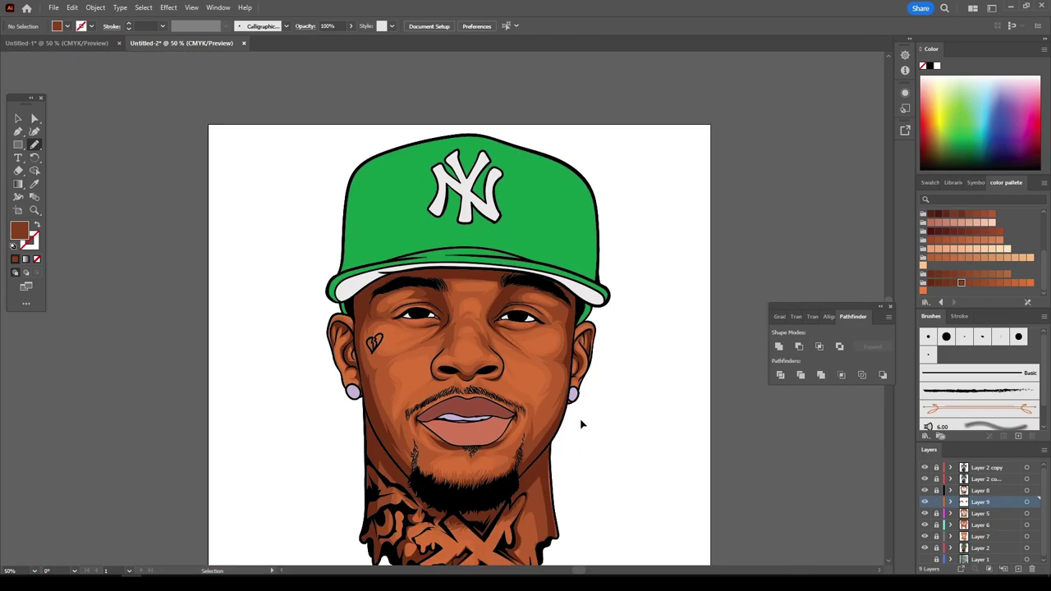
- Create a new layer, Layer 10, for the next highlights
key("ctrl+l")
scroll(579, 422, "up", 1)
scroll(280, 339, "up", 1)
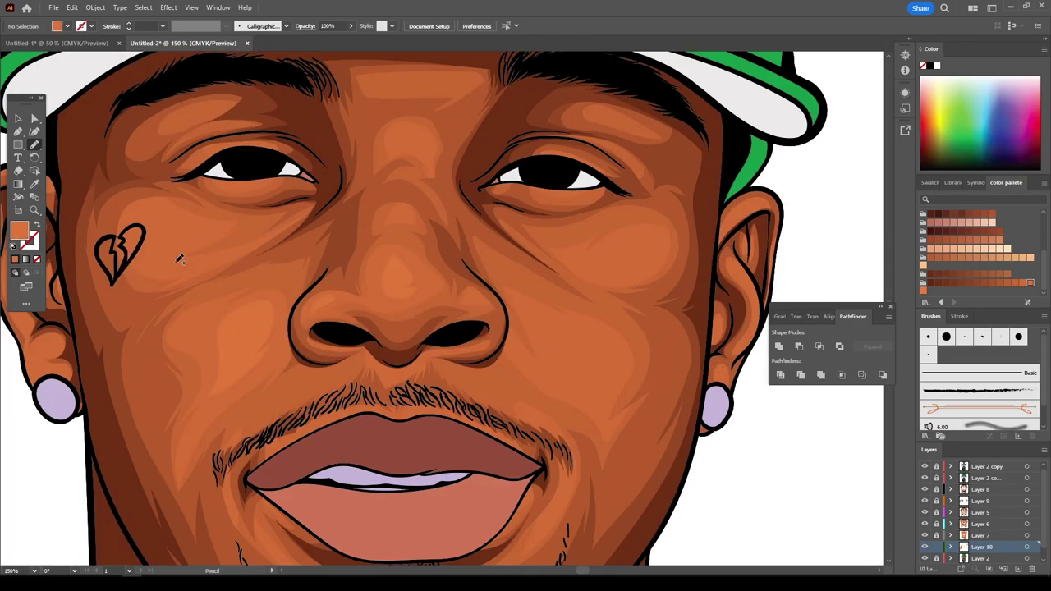
scroll(629, 488, "down", 2)
scroll(629, 488, "down", 1)
scroll(650, 417, "down", 1)
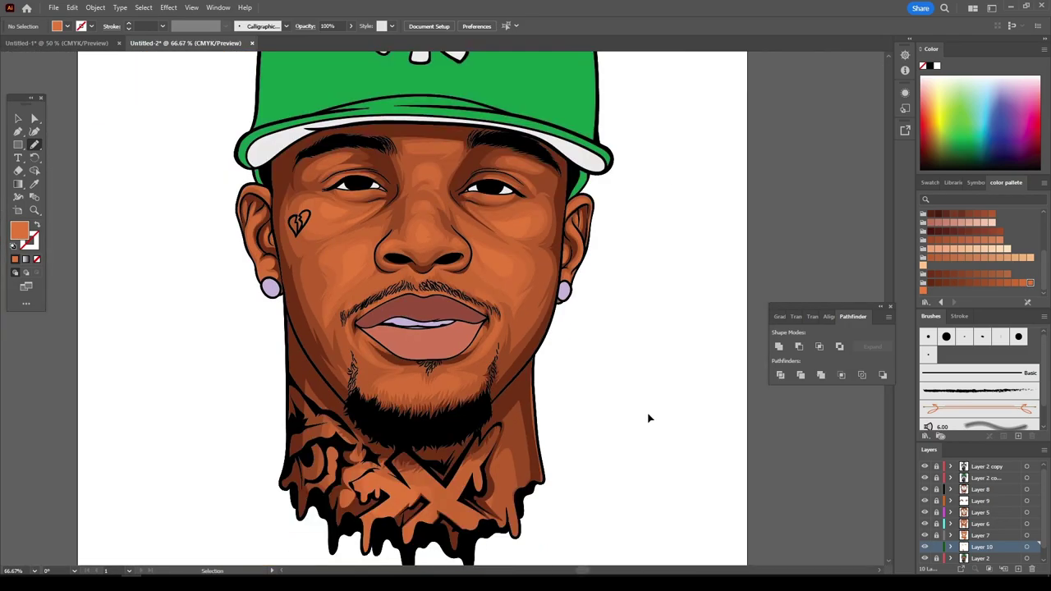
scroll(694, 367, "up", 1)
- Create Layer 11 and draw a thin orange highlight on the right cheek
key("ctrl+plus")
key("ctrl+plus")
key("ctrl+l")
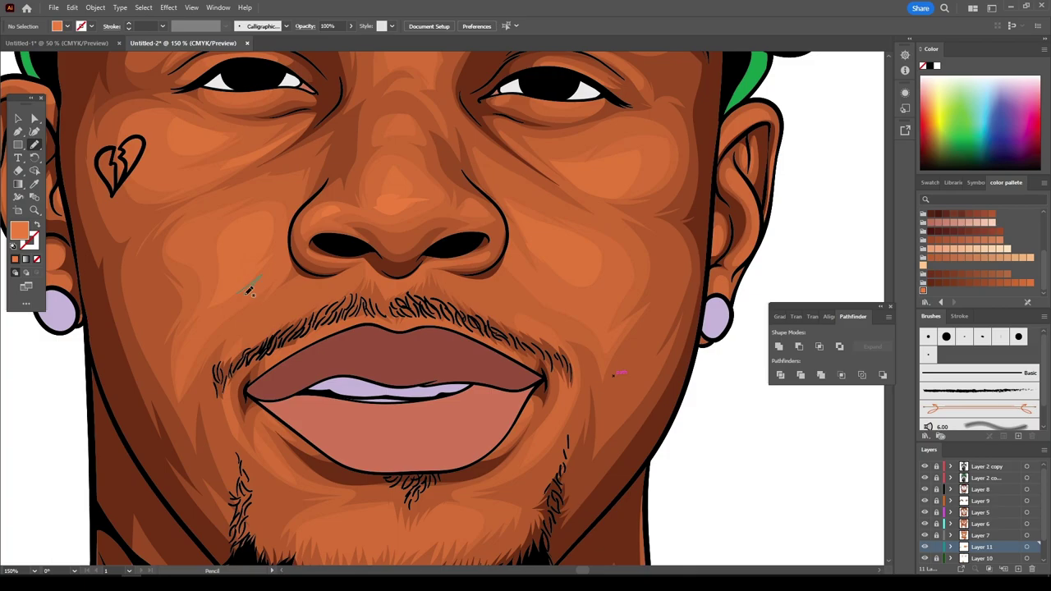
scroll(249, 292, "down", 1)
scroll(471, 552, "down", 1)
left_click_drag(492, 293, 534, 288)
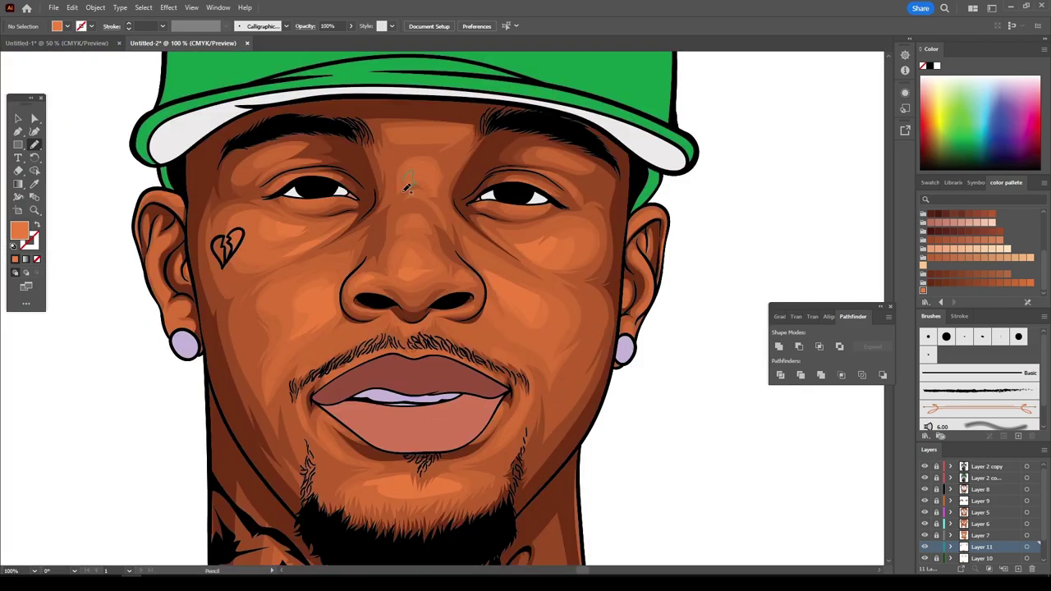
scroll(407, 188, "up", 1)
scroll(533, 430, "down", 3)
scroll(575, 444, "down", 1)
scroll(600, 457, "up", 1)
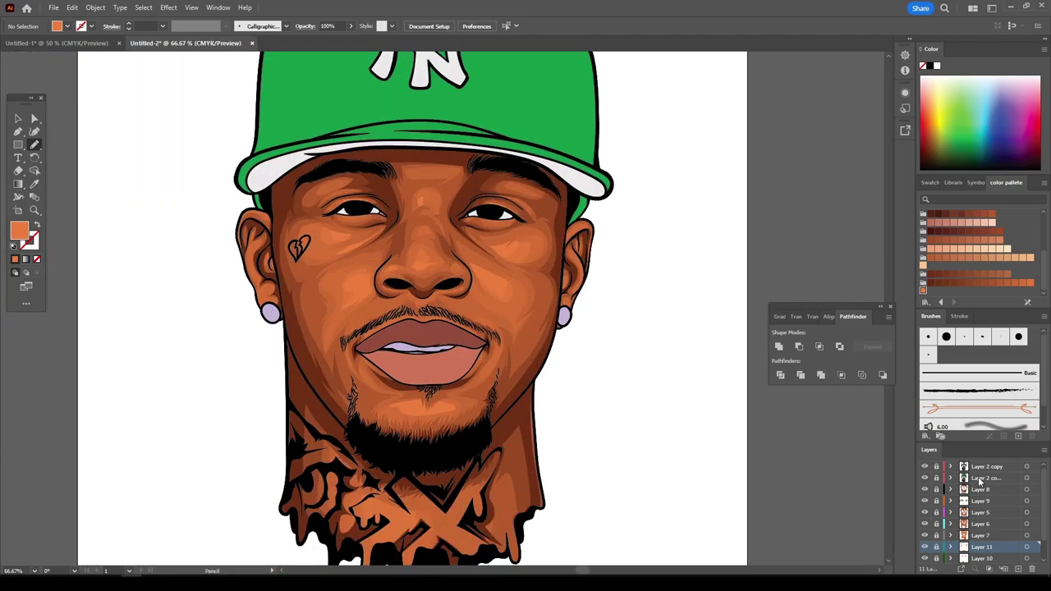
- Add Layers 12 and 13 to the layer stack
left_click(979, 480)
key("ctrl+l")
scroll(202, 359, "up", 5)
scroll(532, 376, "down", 4)
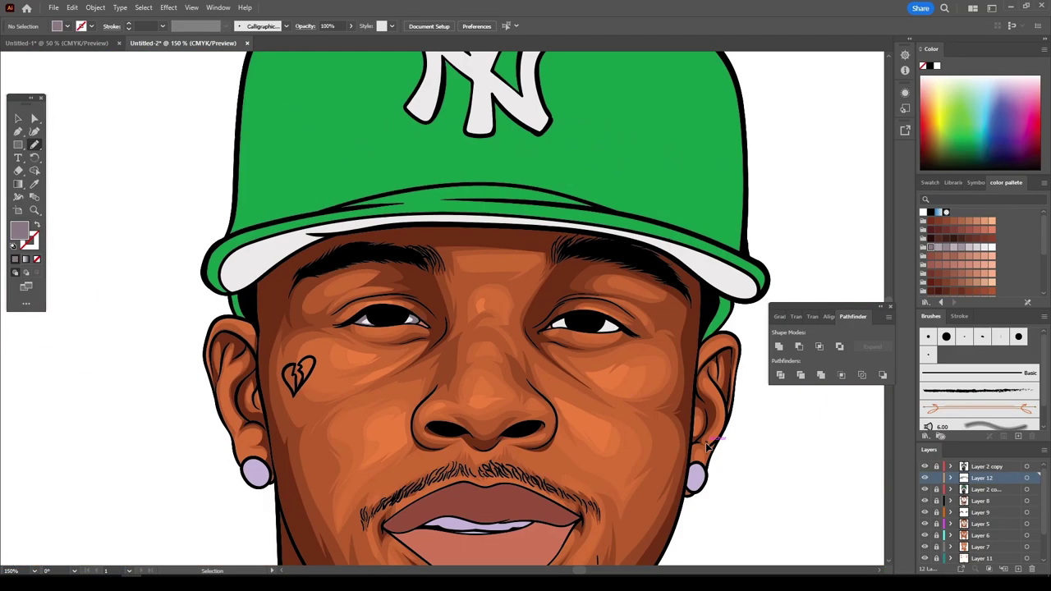
scroll(336, 383, "up", 2)
scroll(493, 427, "down", 2)
scroll(596, 501, "down", 2)
scroll(608, 443, "up", 2)
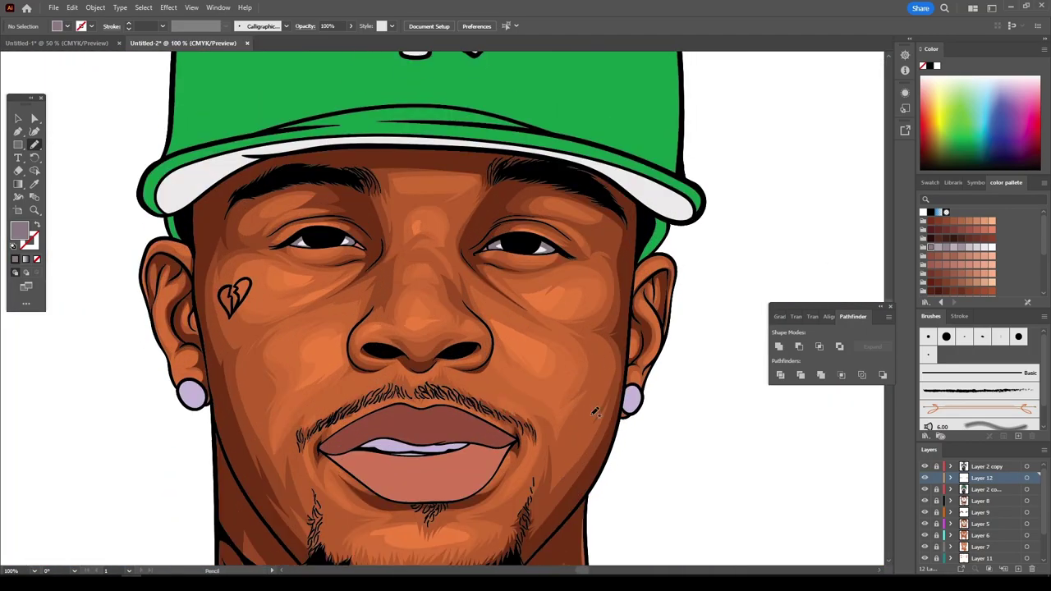
scroll(619, 384, "down", 2)
left_click(1018, 568)
scroll(729, 498, "up", 3)
scroll(728, 498, "down", 1)
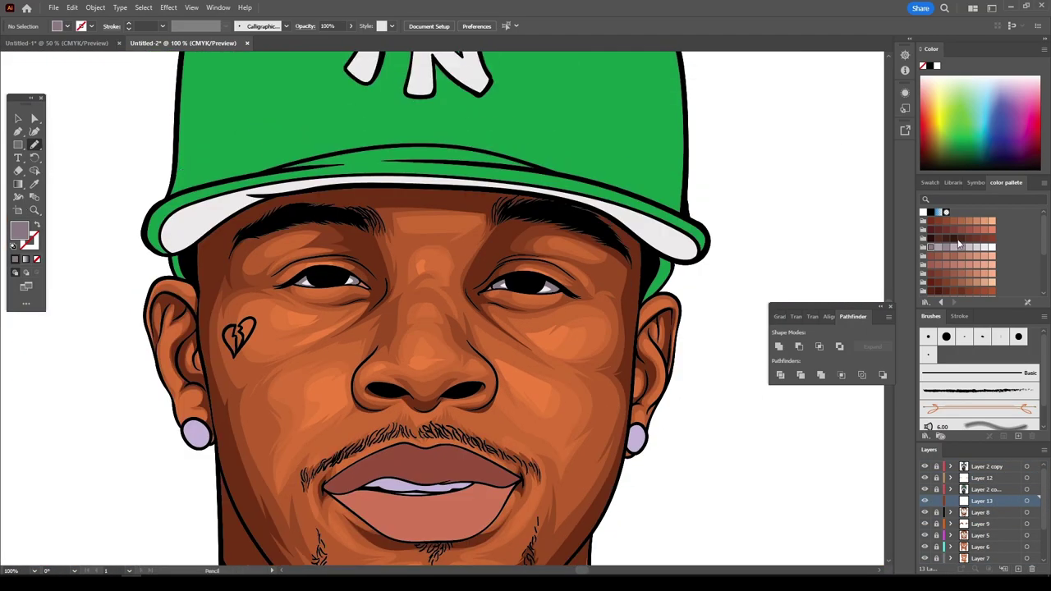
- Add new Layer 14 and zoom in on the face
key("v")
scroll(687, 422, "down", 3)
scroll(687, 422, "up", 2)
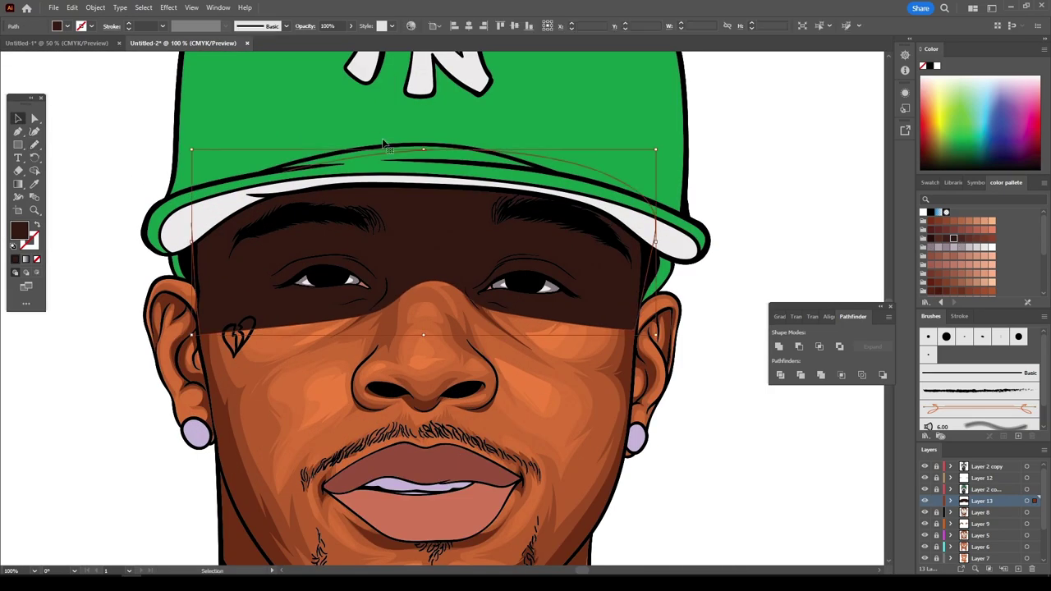
scroll(686, 422, "down", 3)
key("ctrl+equal")
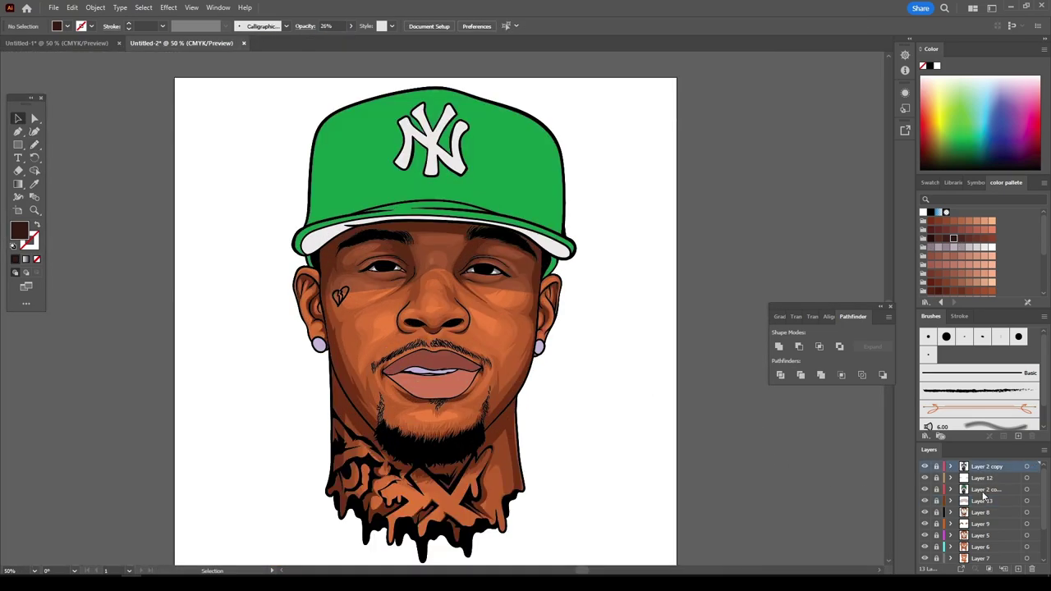
key("ctrl+l")
key("ctrl+equal")
key("ctrl+equal")
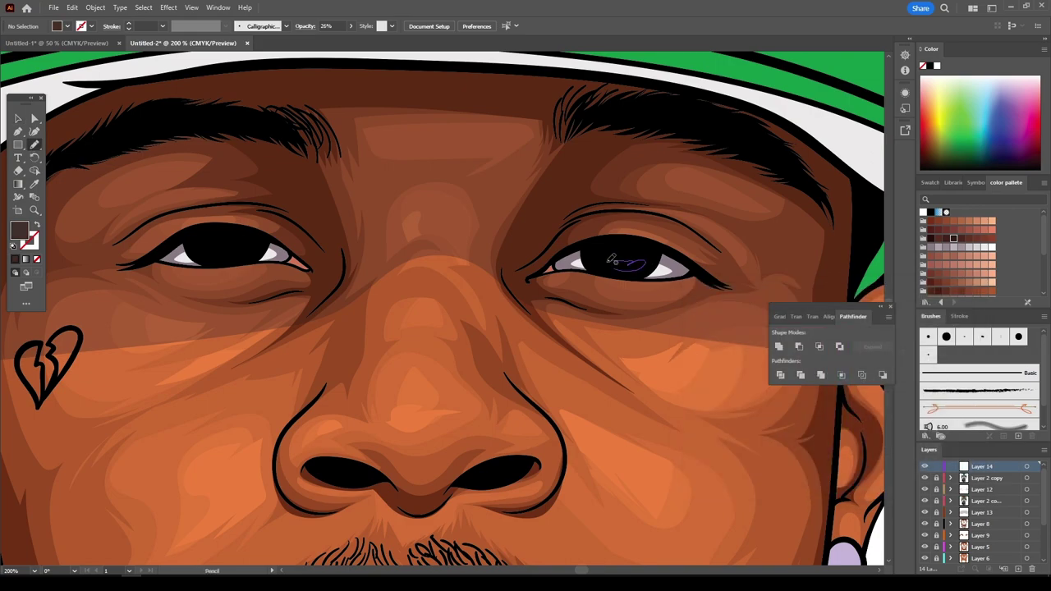
- Set the fill colour to light pink and zoom in on the mouth
double_click(18, 231)
left_click(944, 331)
double_click(18, 230)
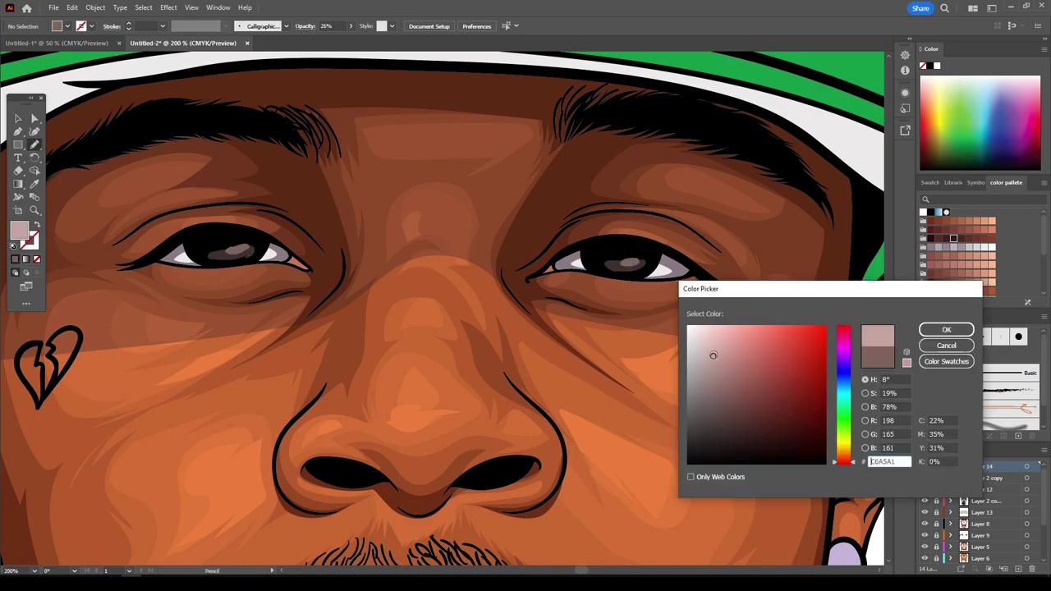
left_click(944, 331)
key("ctrl+0")
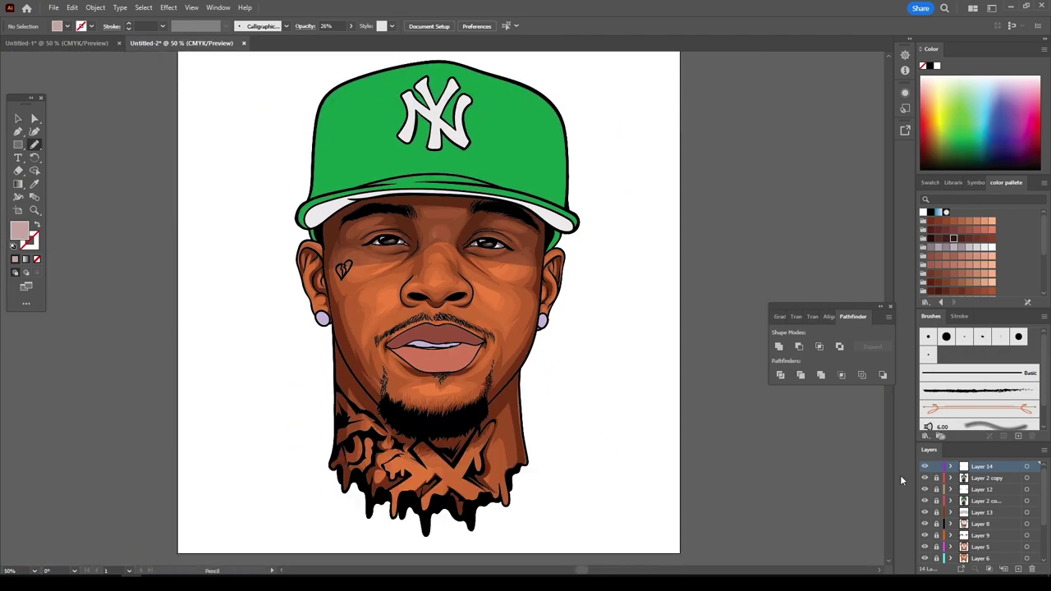
key("ctrl+equal")
key("ctrl+equal")
- Draw darker and lighter shading shapes across the upper lip, including its left corner
key("a")
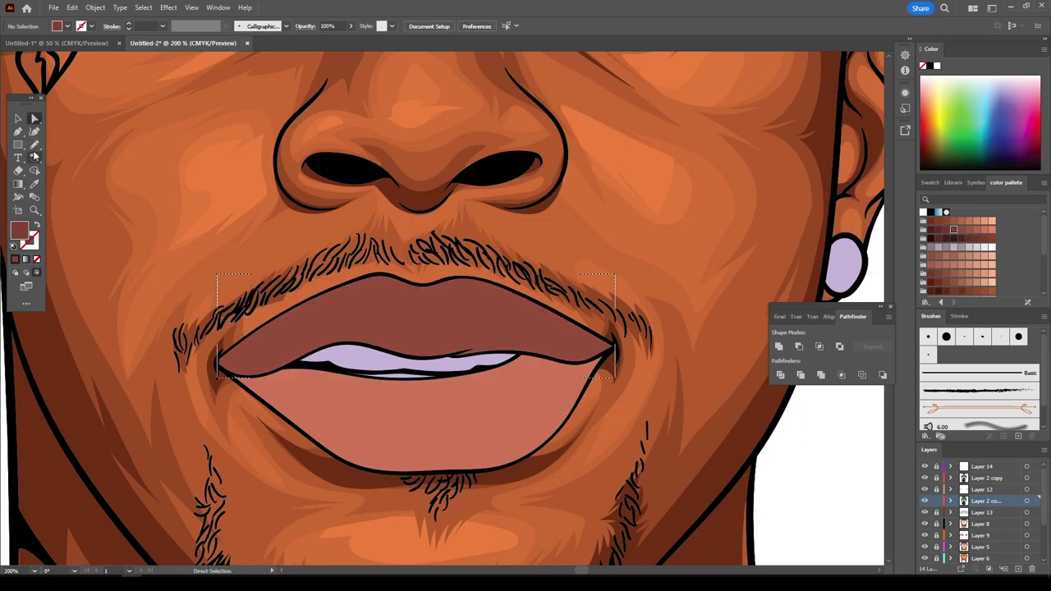
left_click_drag(486, 326, 290, 320)
left_click_drag(507, 295, 511, 294)
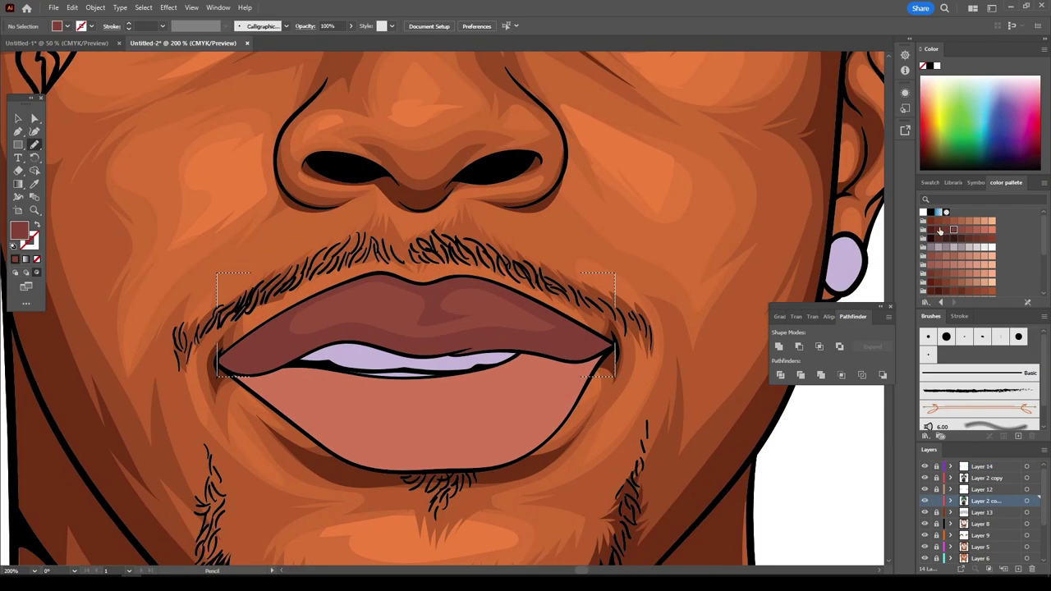
left_click_drag(253, 330, 271, 361)
left_click_drag(526, 267, 575, 325)
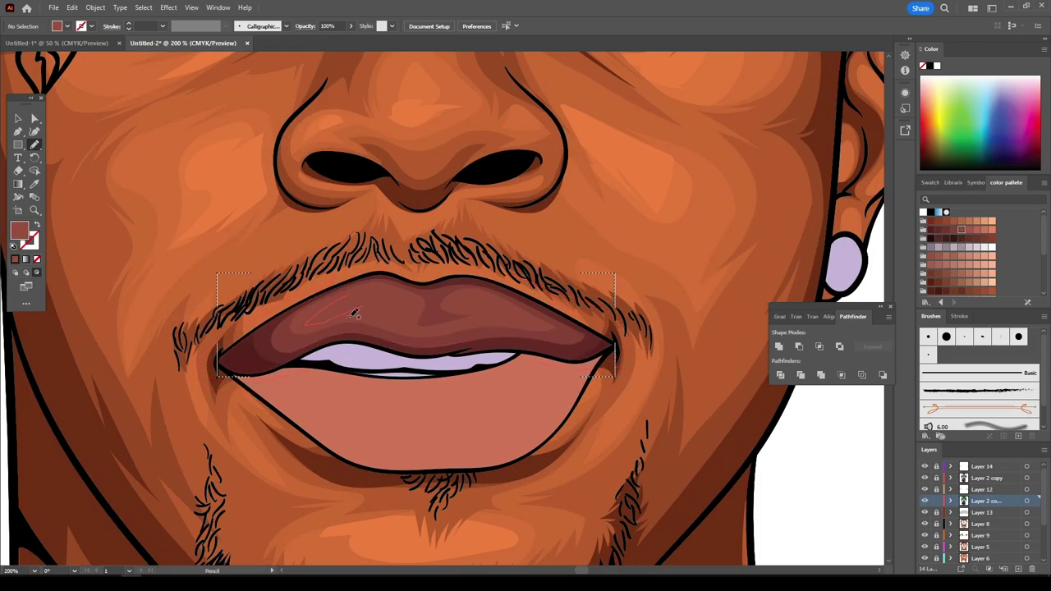
scroll(495, 310, "down", 2)
scroll(539, 348, "up", 3)
- Select the lower lip and draw darker shading around its edge
key("a")
left_click(305, 404)
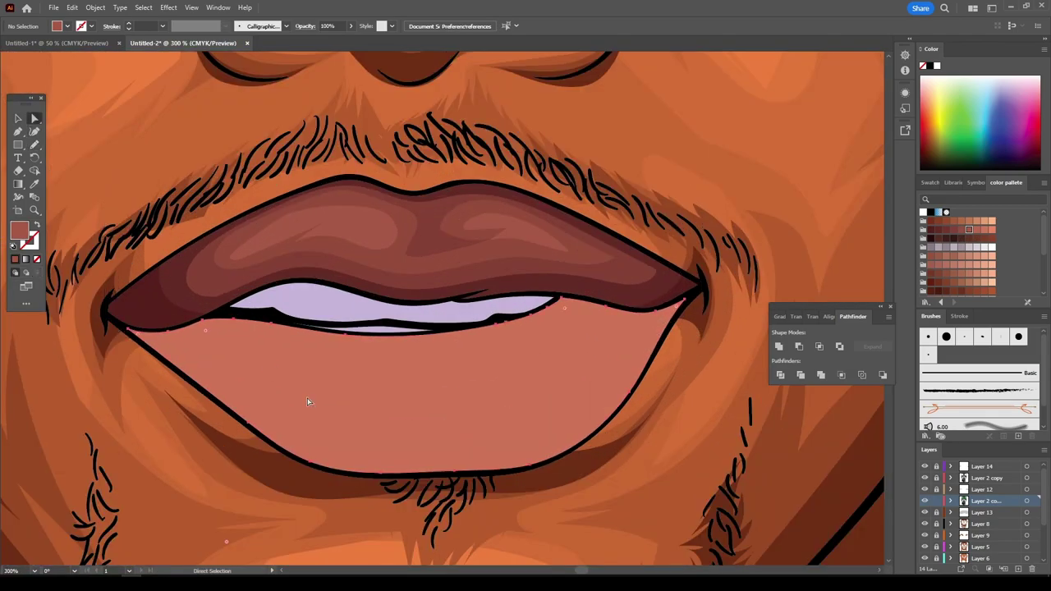
left_click_drag(584, 321, 583, 324)
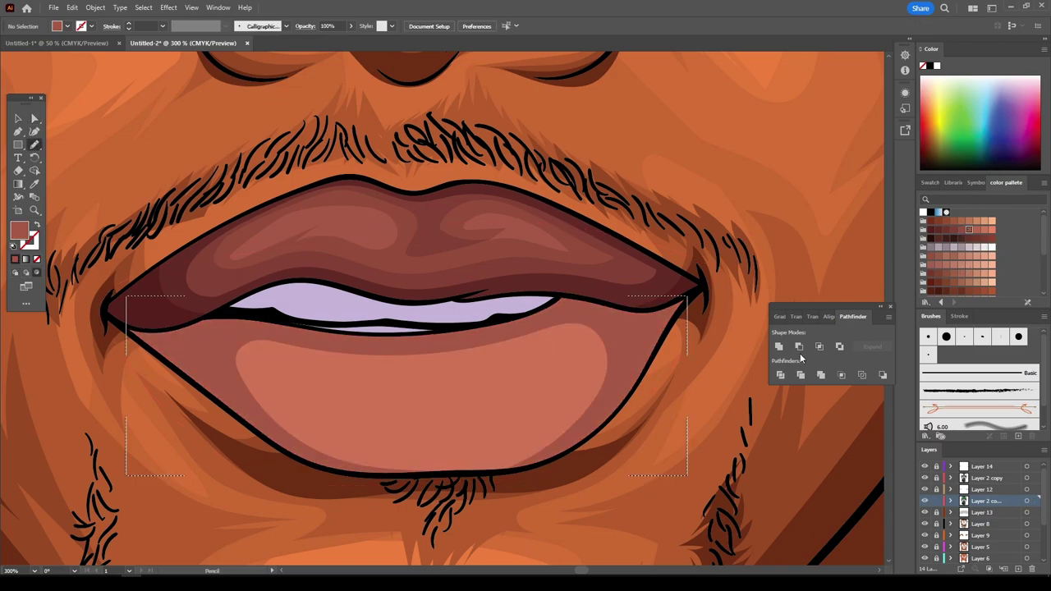
scroll(578, 328, "down", 1)
scroll(514, 355, "down", 4)
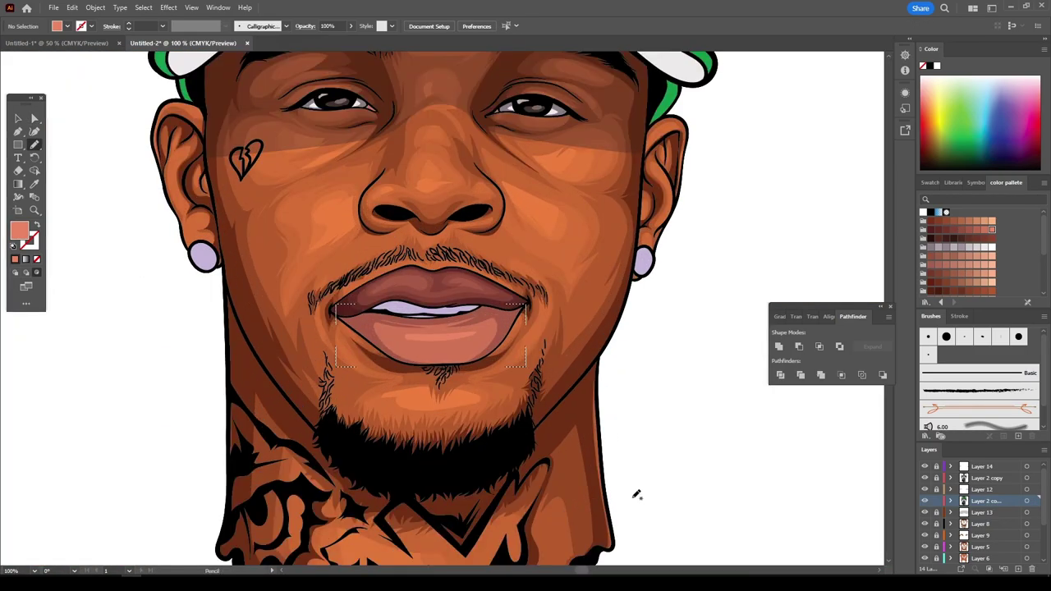
scroll(317, 368, "up", 4)
scroll(317, 368, "down", 4)
scroll(548, 464, "down", 1)
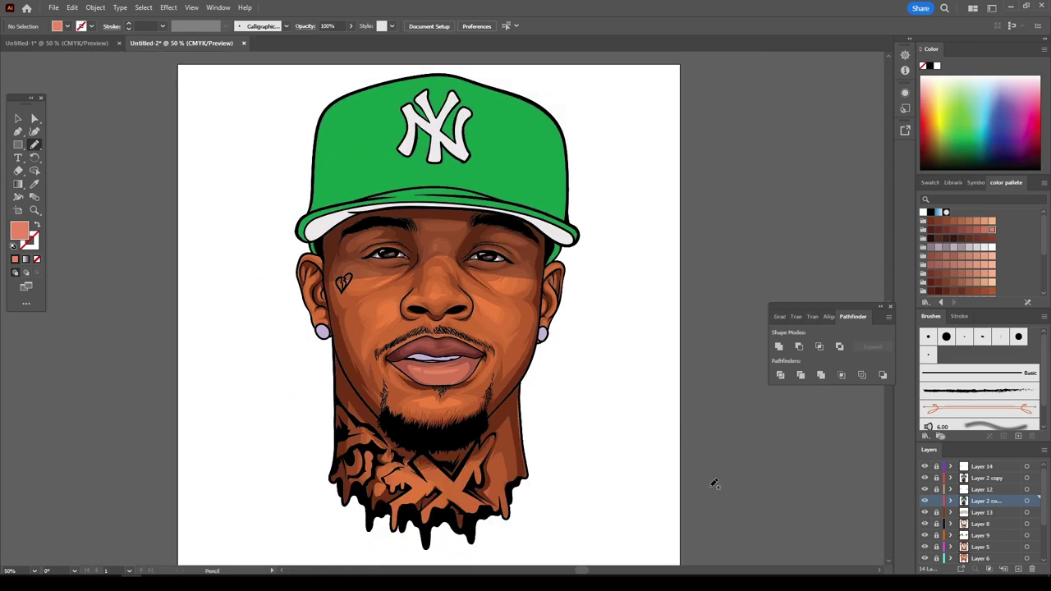
- Isolate the earrings and teeth group and open Effect > 3D and Materials
scroll(447, 300, "up", 4)
right_click(797, 131)
left_click(821, 277)
left_click(169, 7)
left_click(313, 145)
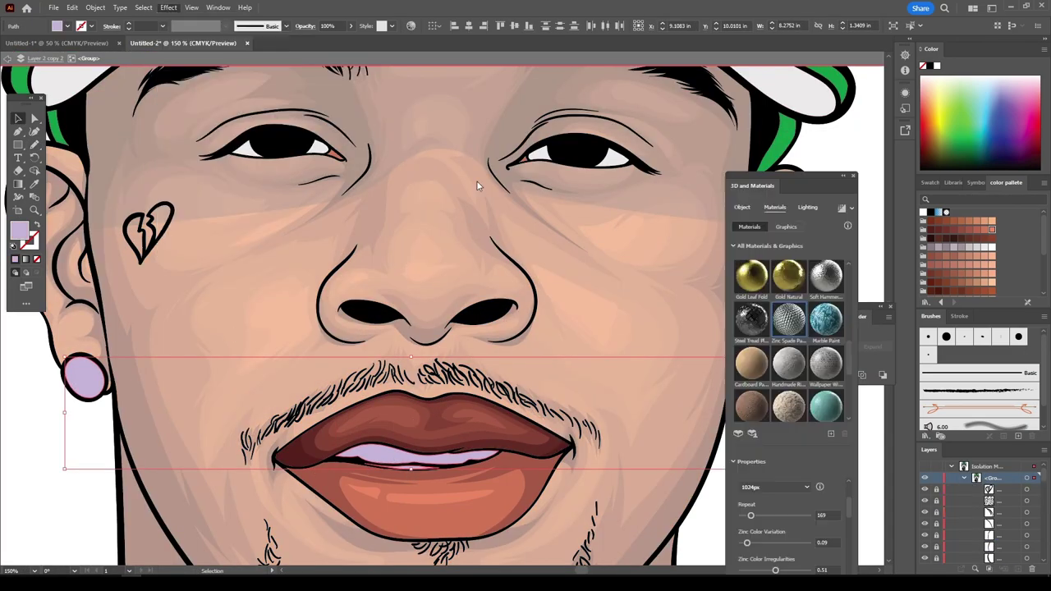
scroll(756, 519, "down", 2)
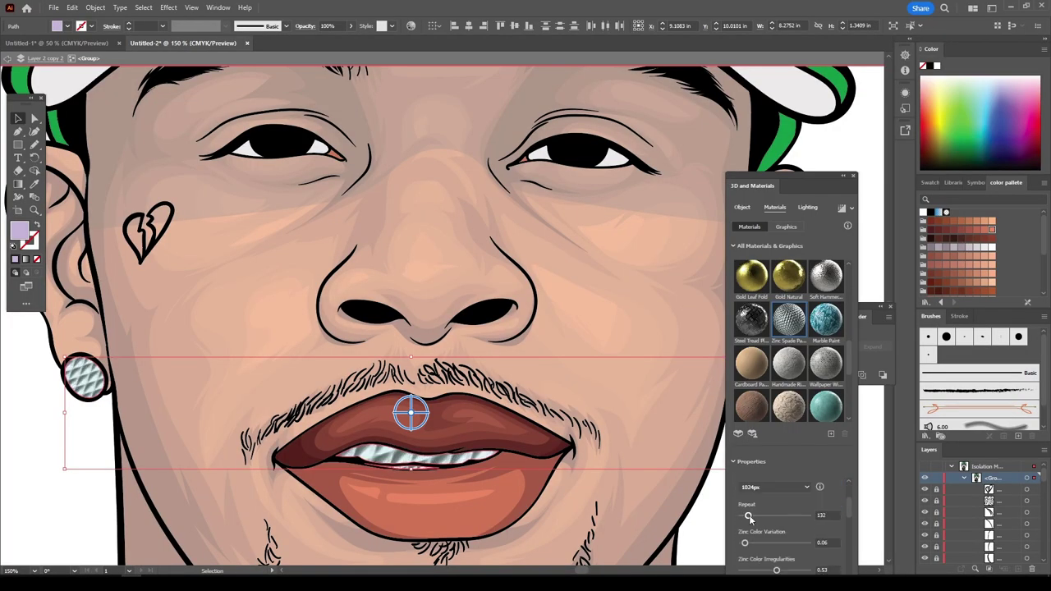
- Leave the isolated group and select the cap artwork
key("ctrl+minus")
scroll(605, 446, "up", 3)
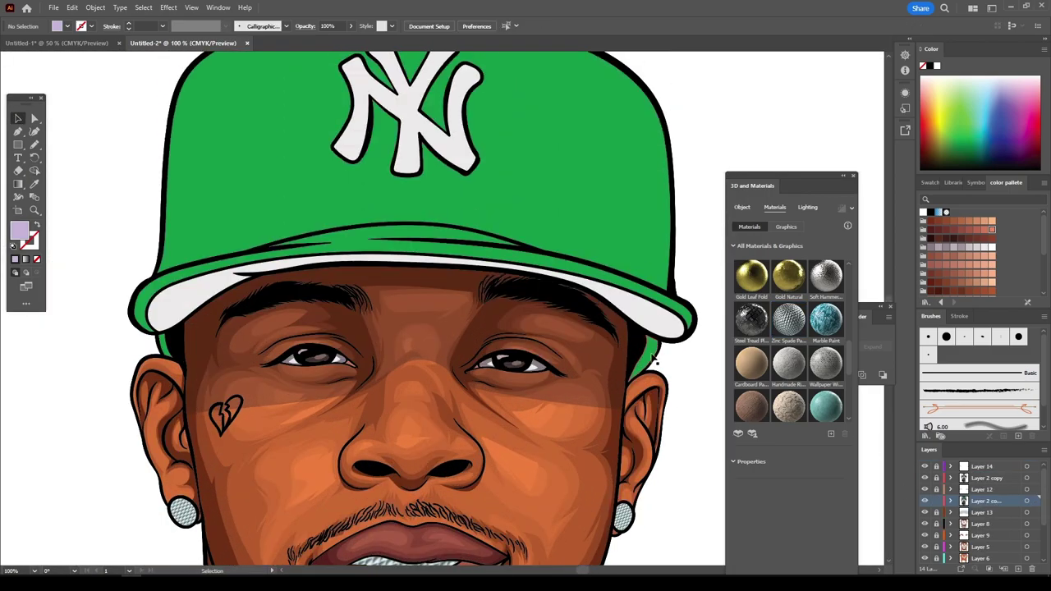
left_click(645, 353)
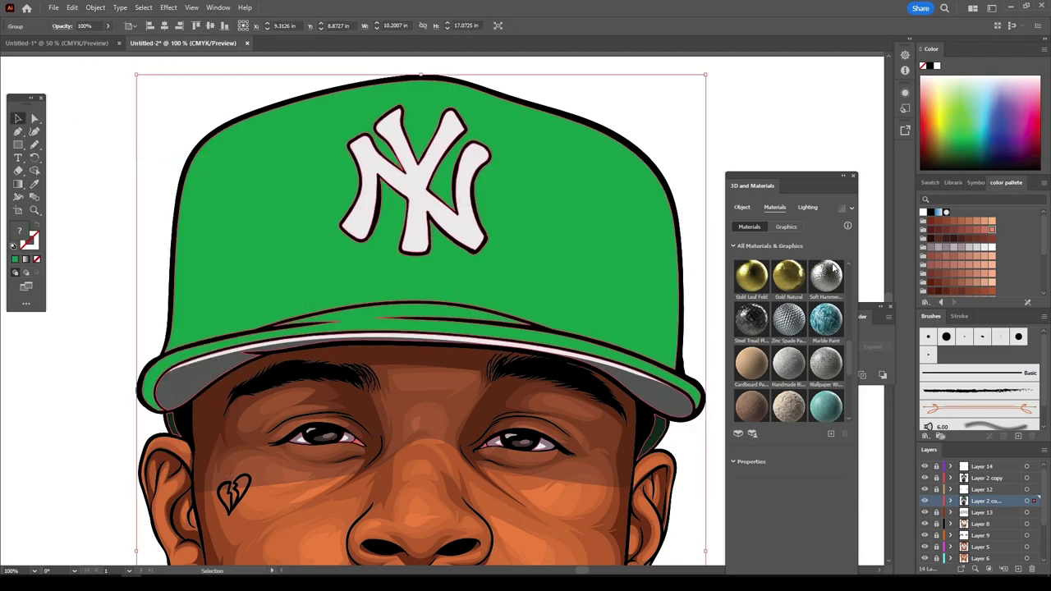
- Pick a darker green and draw shading across the cap brim
key("ctrl+a")
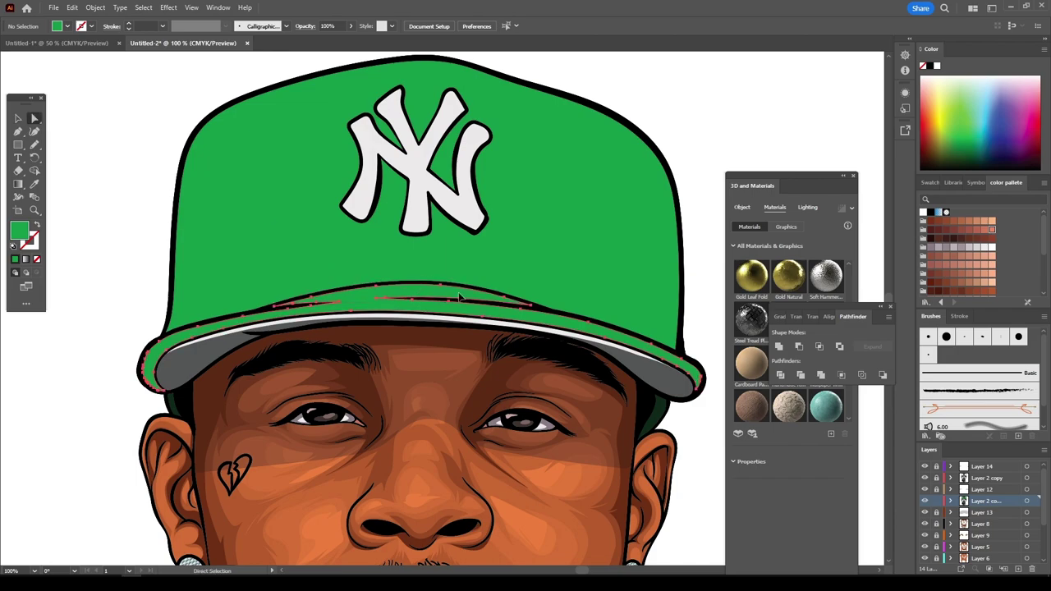
double_click(20, 230)
left_click(951, 329)
left_click_drag(367, 301, 690, 361)
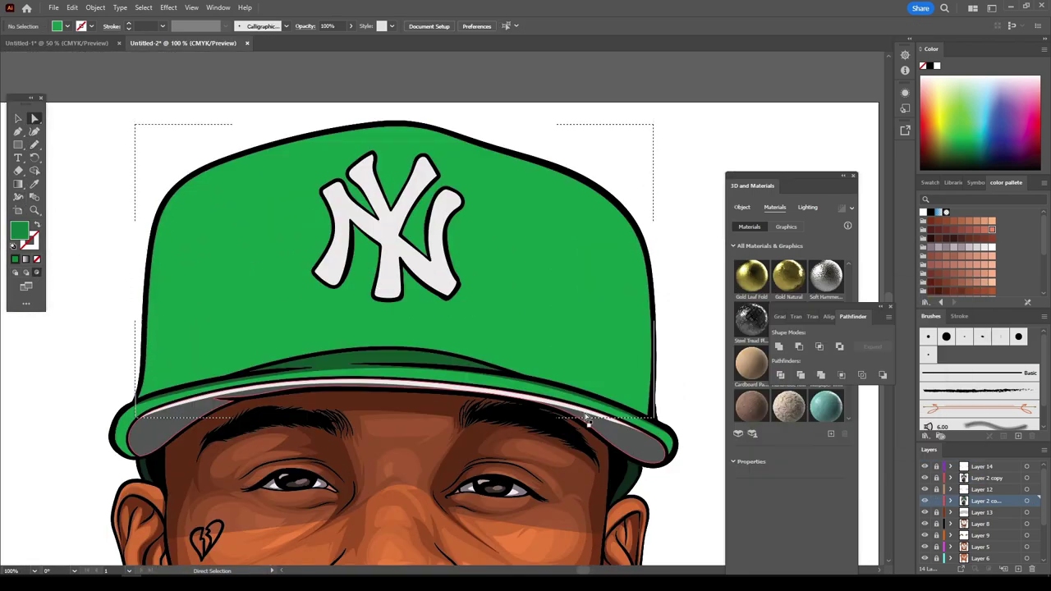
- Add dark green shading down the cap's right side and an outline behind the NY logo
key("n")
left_click_drag(655, 431, 566, 258)
key("ctrl+minus")
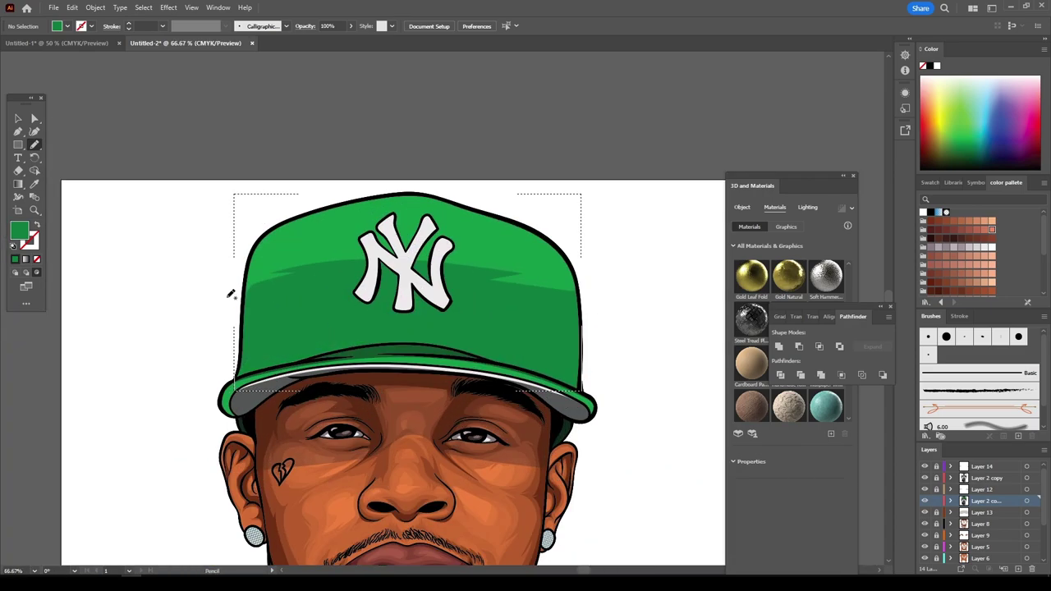
key("ctrl+plus")
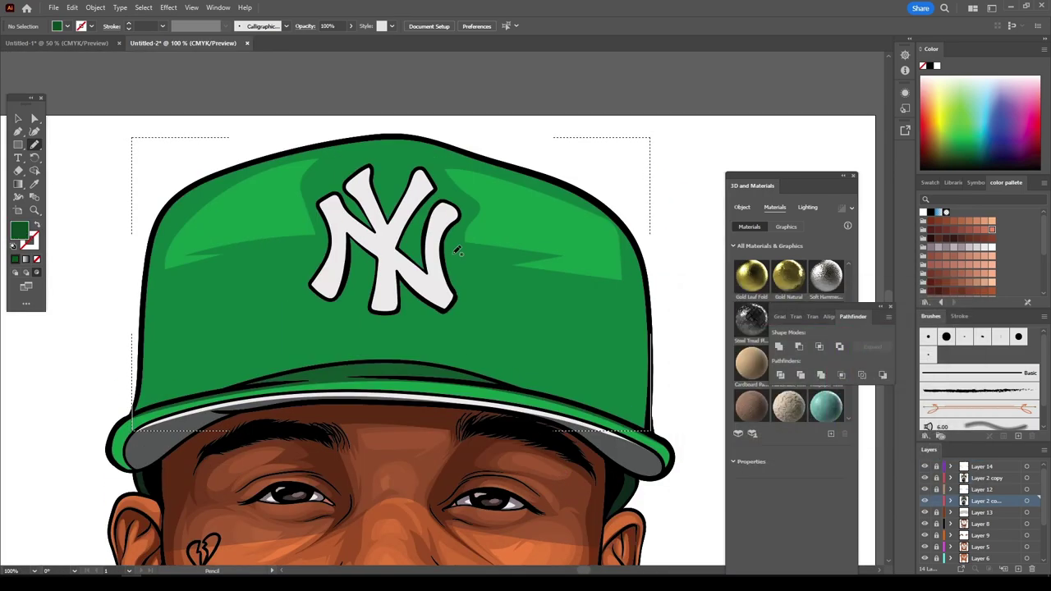
left_click_drag(370, 158, 371, 160)
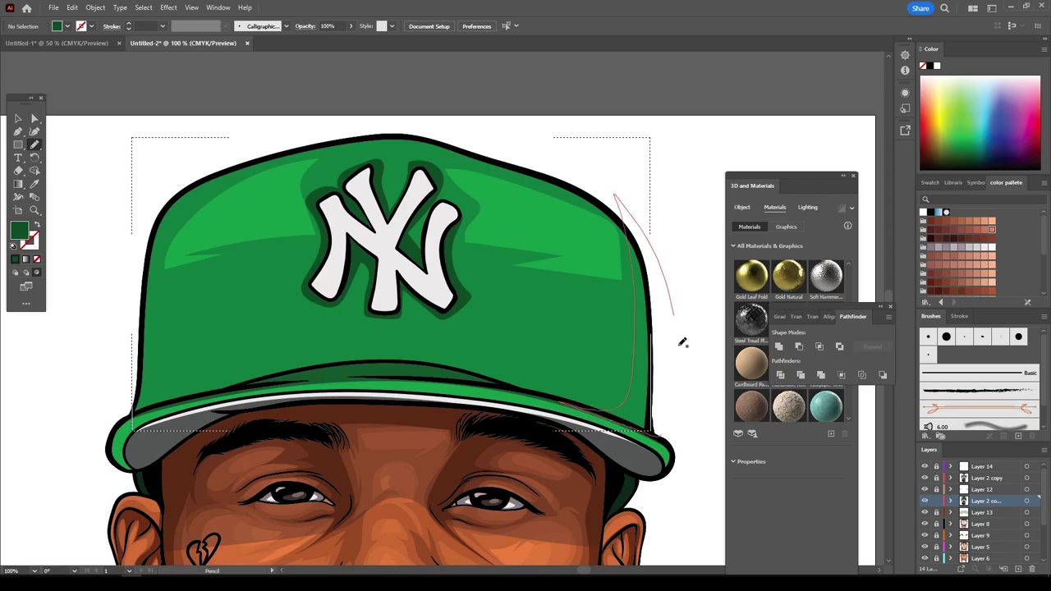
left_click_drag(681, 341, 575, 410)
key("ctrl+minus")
key("ctrl+minus")
key("v")
key("ctrl+minus")
key("ctrl+minus")
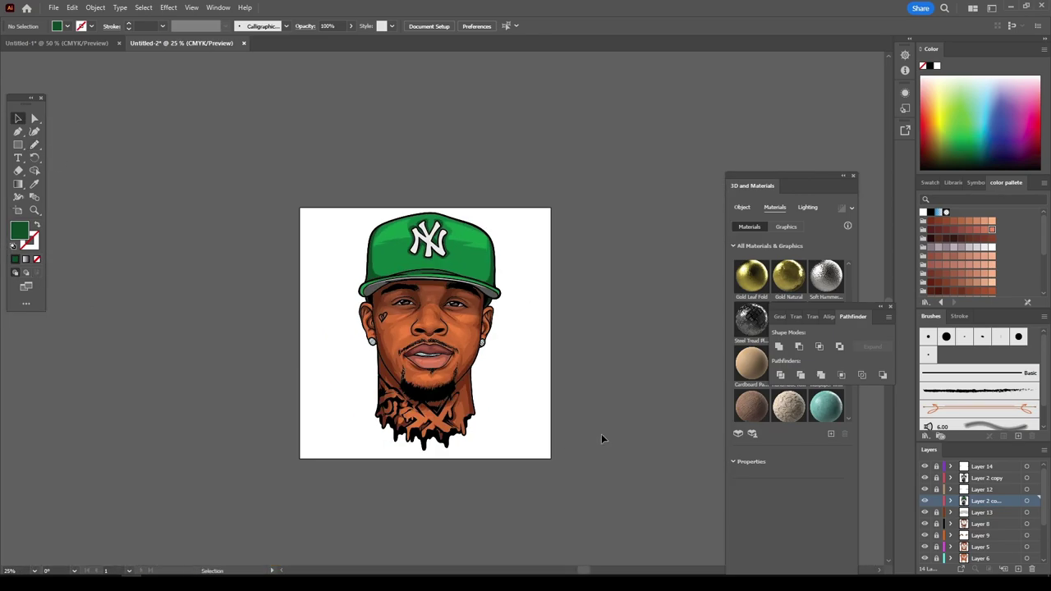
key("ctrl+plus")
- On a new layer, fill the neck X tattoo with dark red using the Pencil
key("ctrl+l")
double_click(19, 231)
left_click(842, 456)
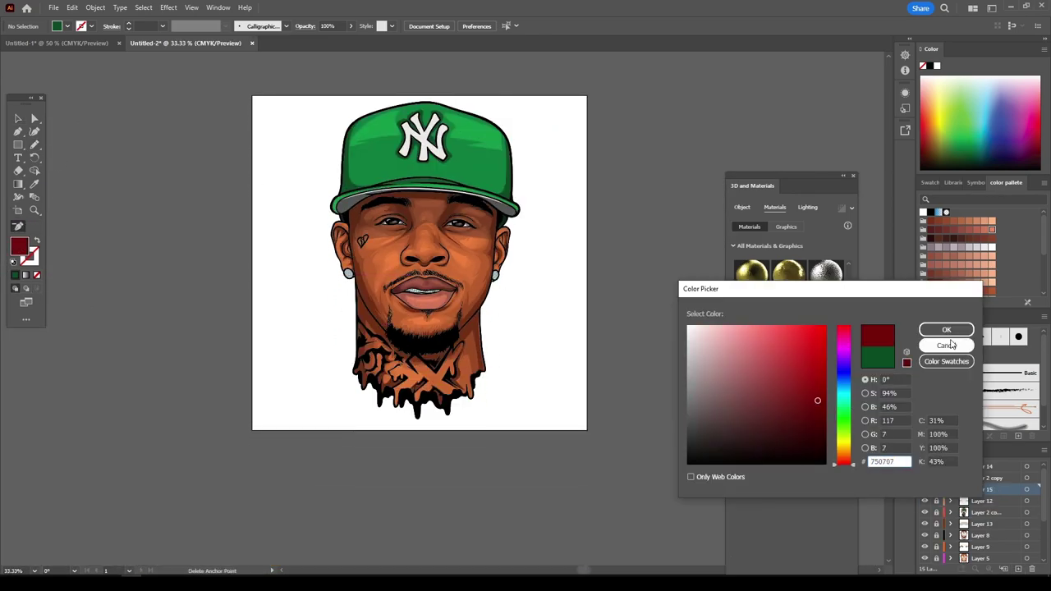
left_click(939, 340)
scroll(401, 376, "up", 3)
scroll(402, 376, "up", 2)
key("n")
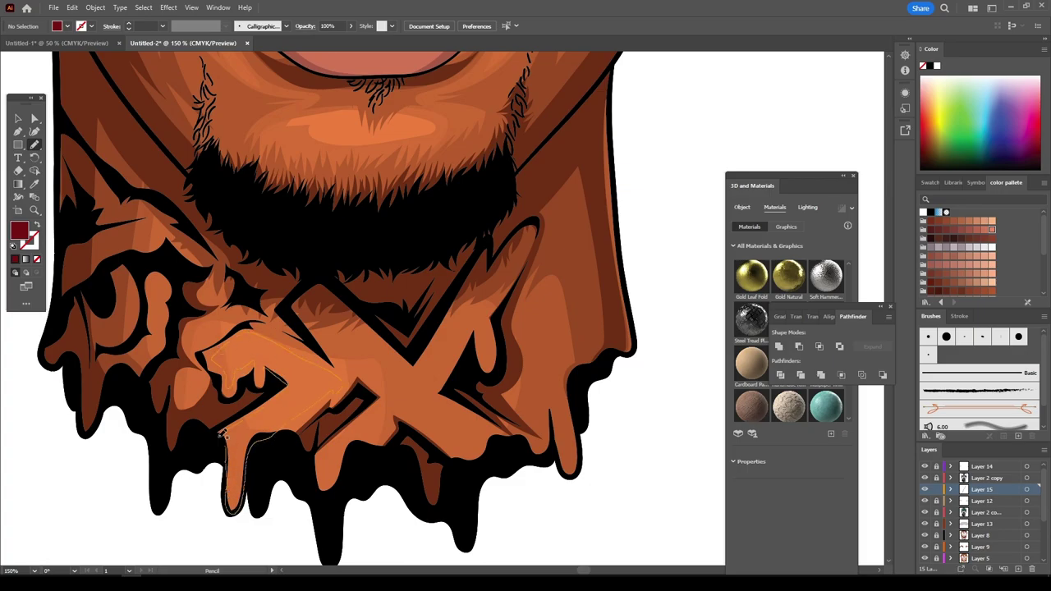
left_click_drag(222, 434, 224, 431)
- Recolour the cheek heart tattoo dark red
key("ctrl+plus")
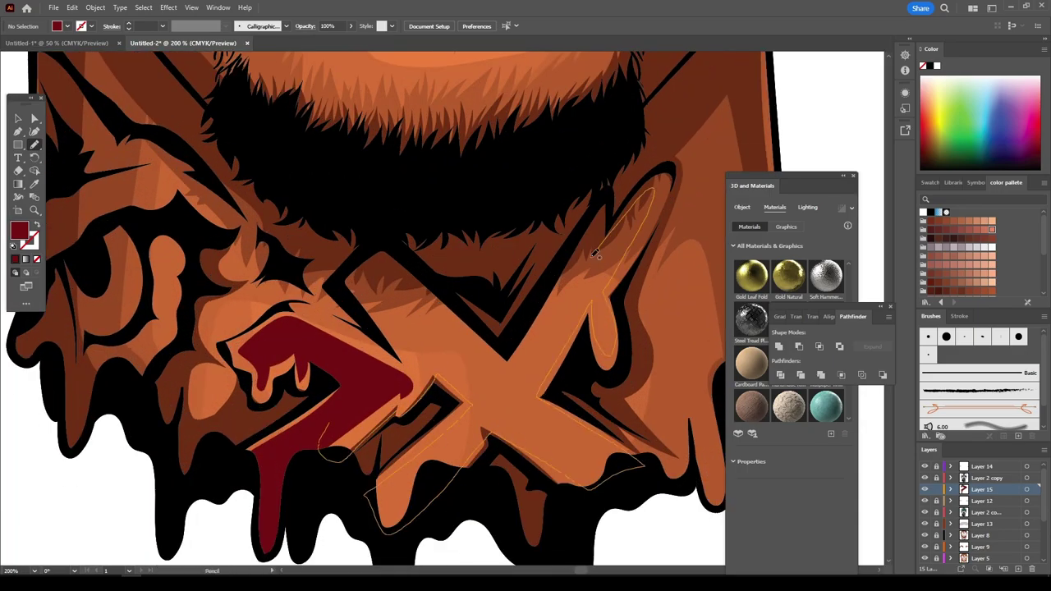
key("ctrl+minus")
key("ctrl+minus")
scroll(336, 246, "up", 5)
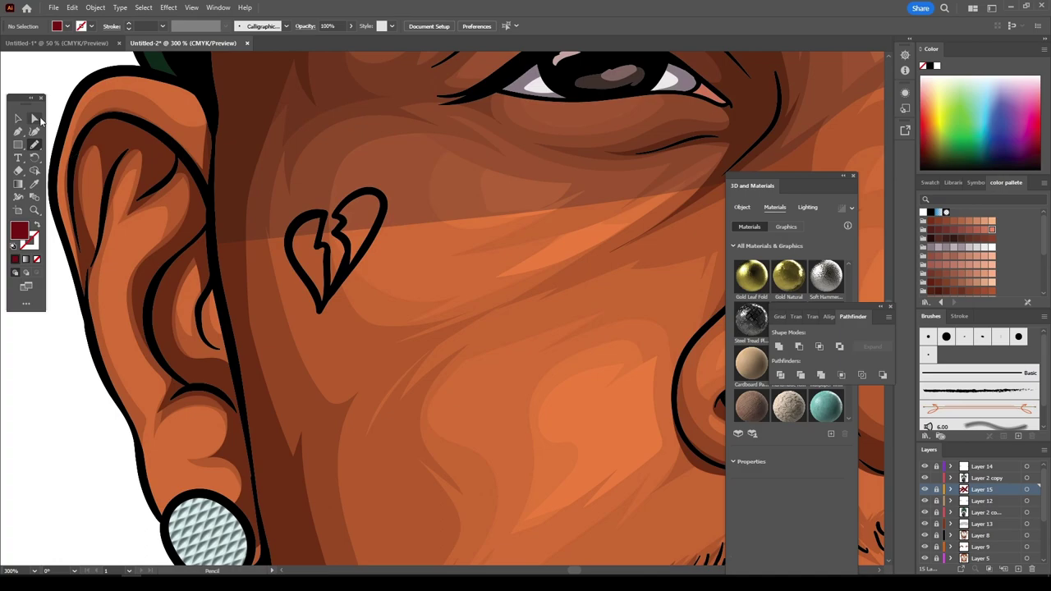
left_click(337, 247, "ctrl")
key("a")
left_click(33, 144)
double_click(19, 230)
left_click(943, 329)
double_click(19, 230)
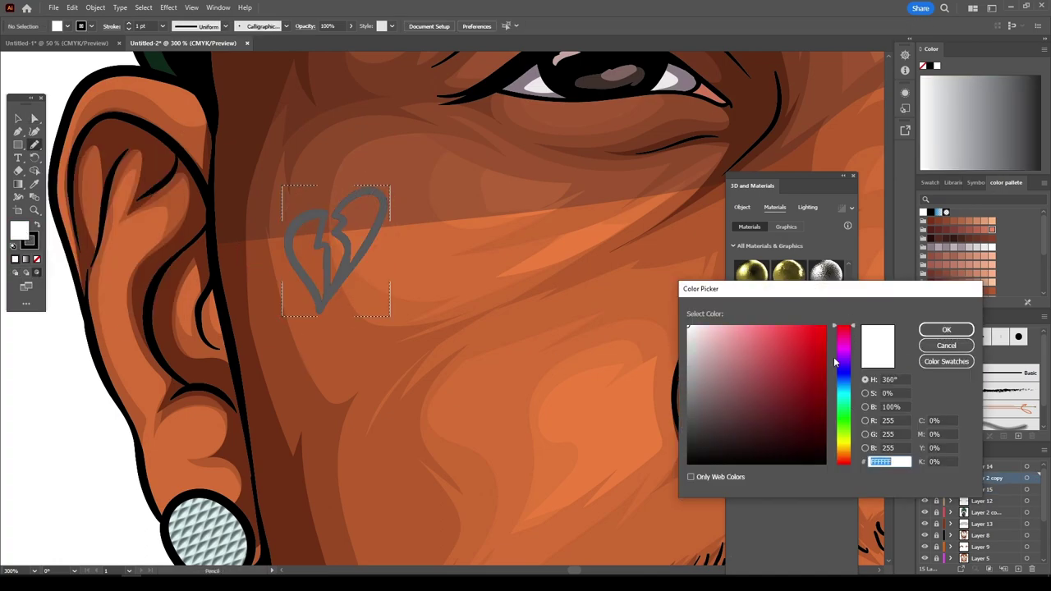
left_click(943, 329)
- Switch to the Paintbrush tool and add a new layer for the sparkle
key("ctrl+0")
key("ctrl+plus")
key("ctrl+minus")
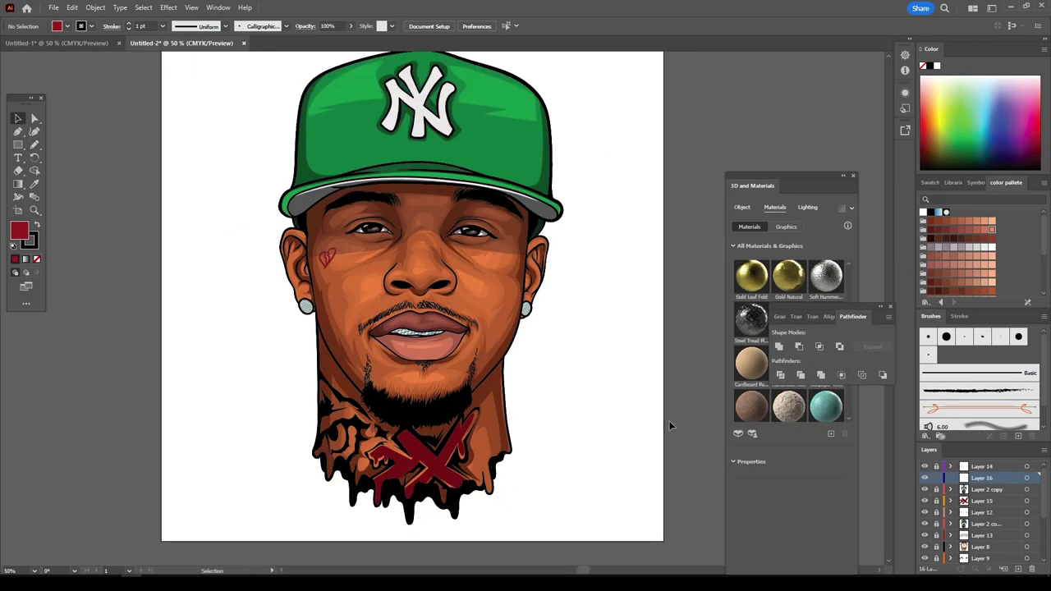
key("ctrl+plus")
left_click(34, 145)
left_click(90, 145)
scroll(509, 337, "up", 2)
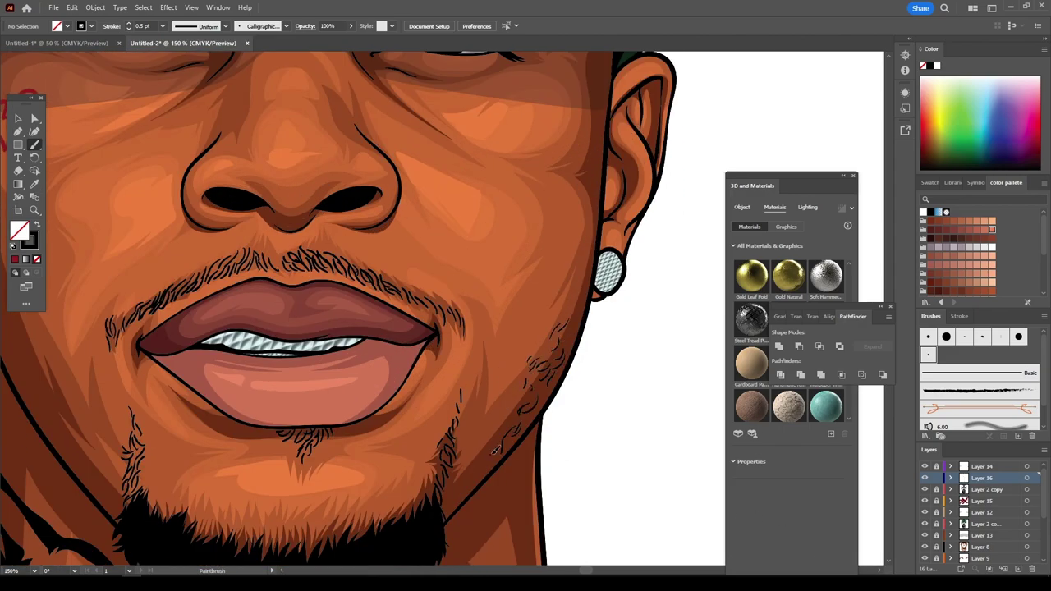
key("ctrl+minus")
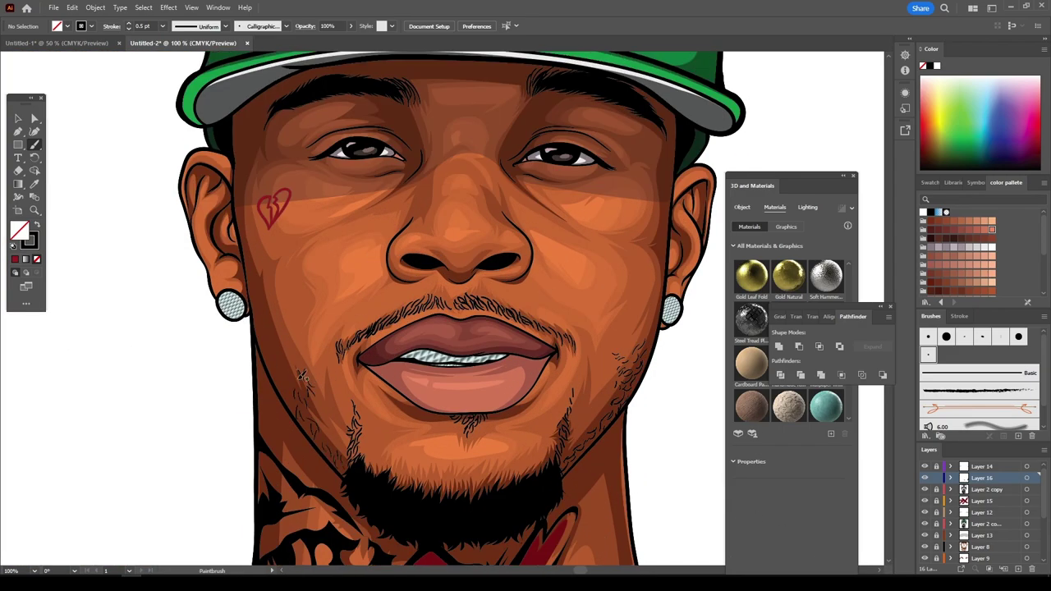
key("ctrl+minus")
key("ctrl+minus")
key("ctrl+l")
key("ctrl+minus")
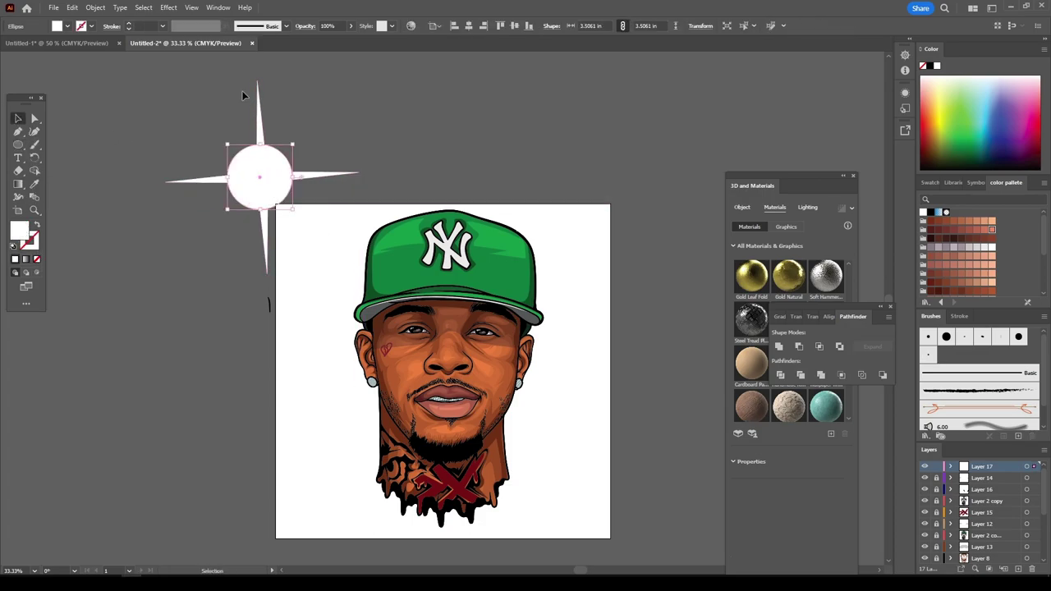
- Confirm the sparkle's glow blur and convert the flare and glow into a symbol
left_click(518, 303)
left_click_drag(347, 140, 284, 159)
key("F8")
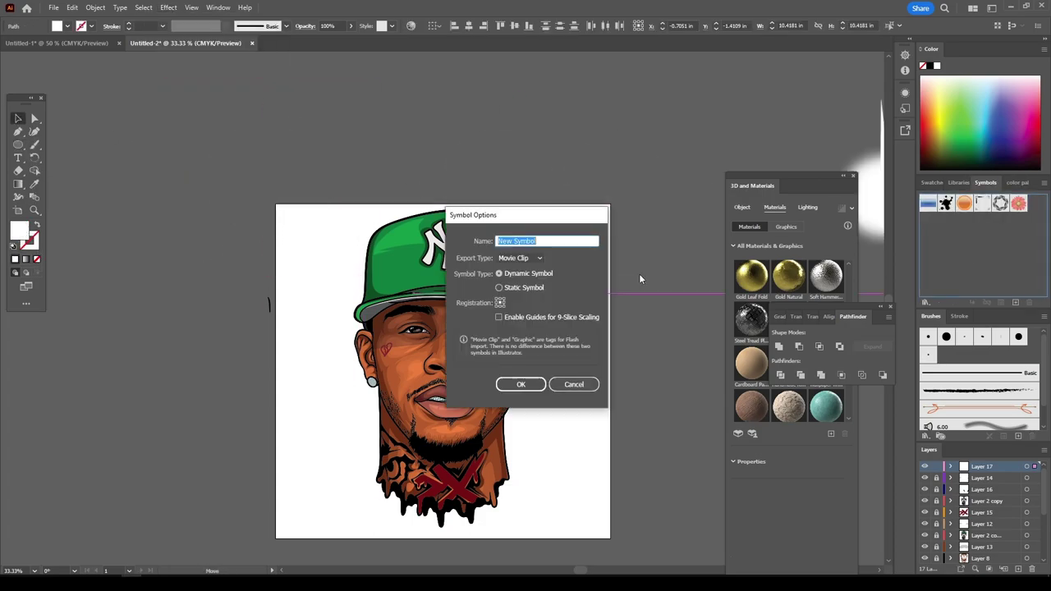
key("Return")
- Place sparkle symbol copies on the teeth and left earring, shrinking the teeth sparkle
left_click_drag(929, 222, 484, 432)
scroll(484, 431, "up", 3)
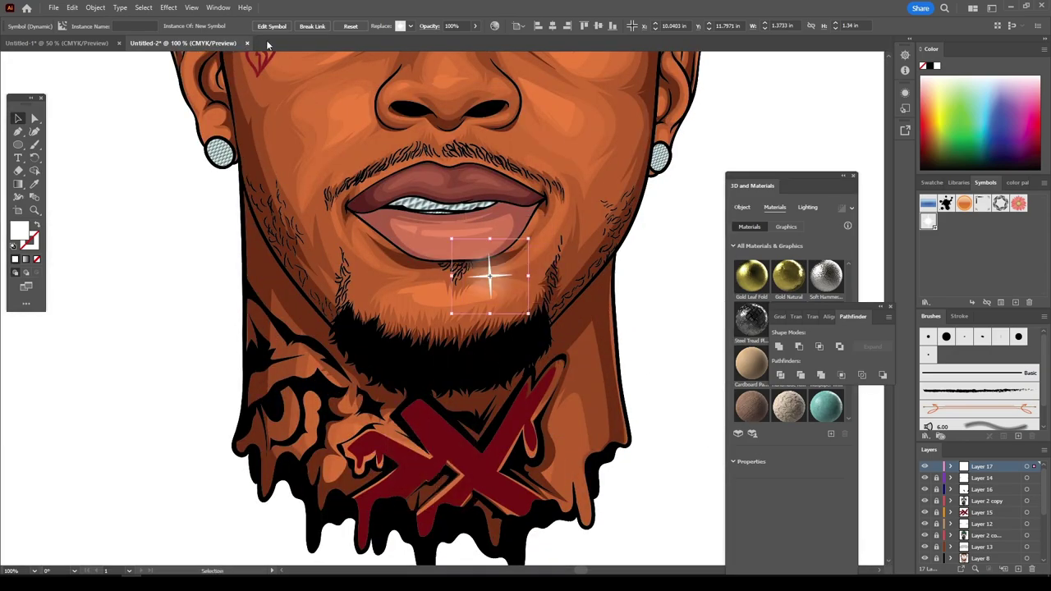
mouse_move(487, 277)
left_mouse_down()
mouse_move(485, 202)
mouse_move(657, 152)
left_mouse_up()
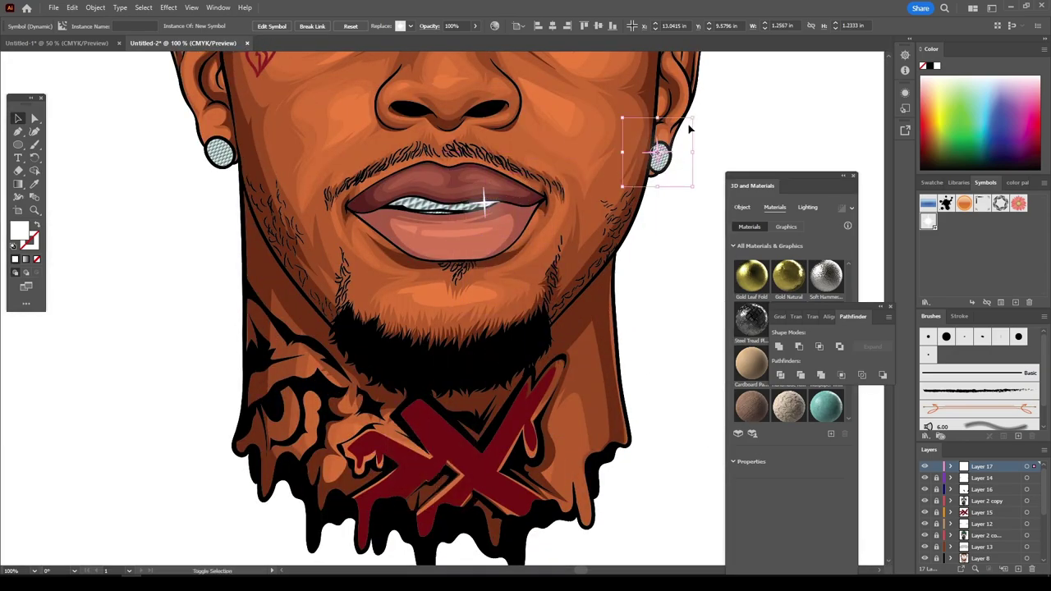
left_click_drag(218, 156, 218, 156)
scroll(219, 156, "up", 3)
left_click_drag(411, 313, 349, 298)
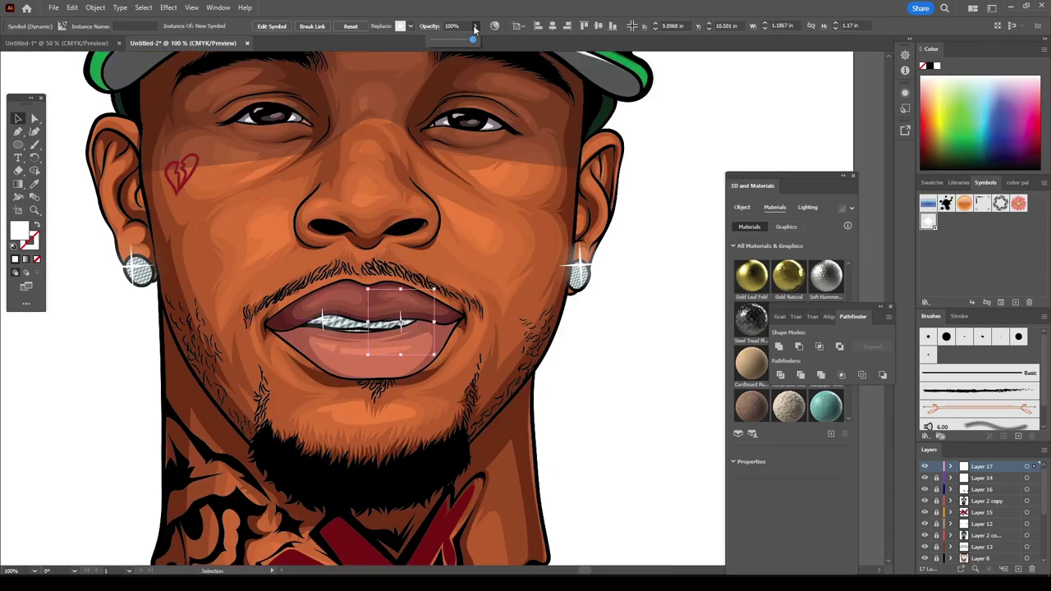
left_click(431, 414)
scroll(677, 474, "down", 3)
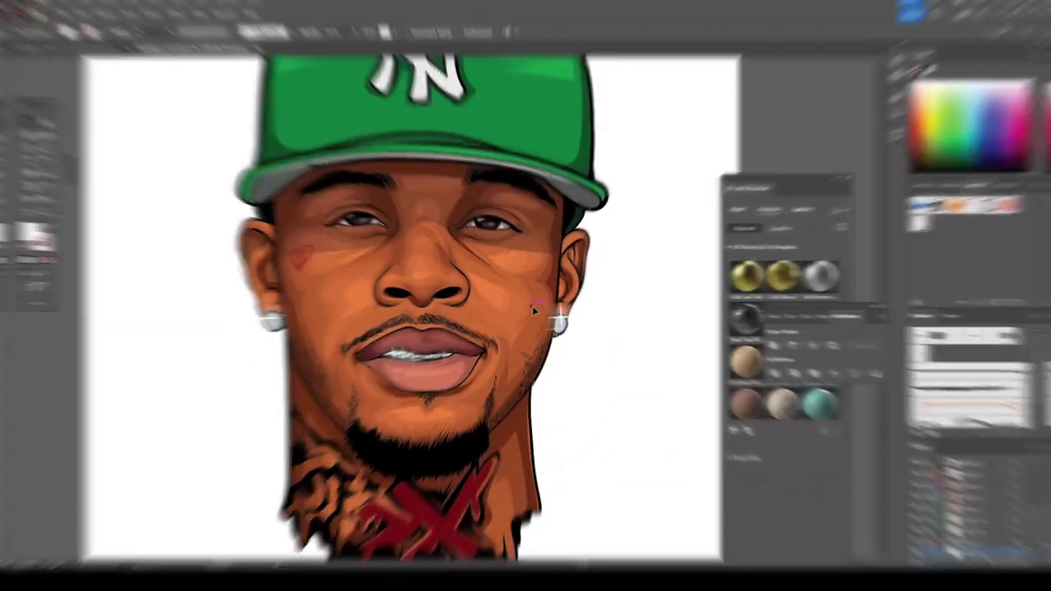